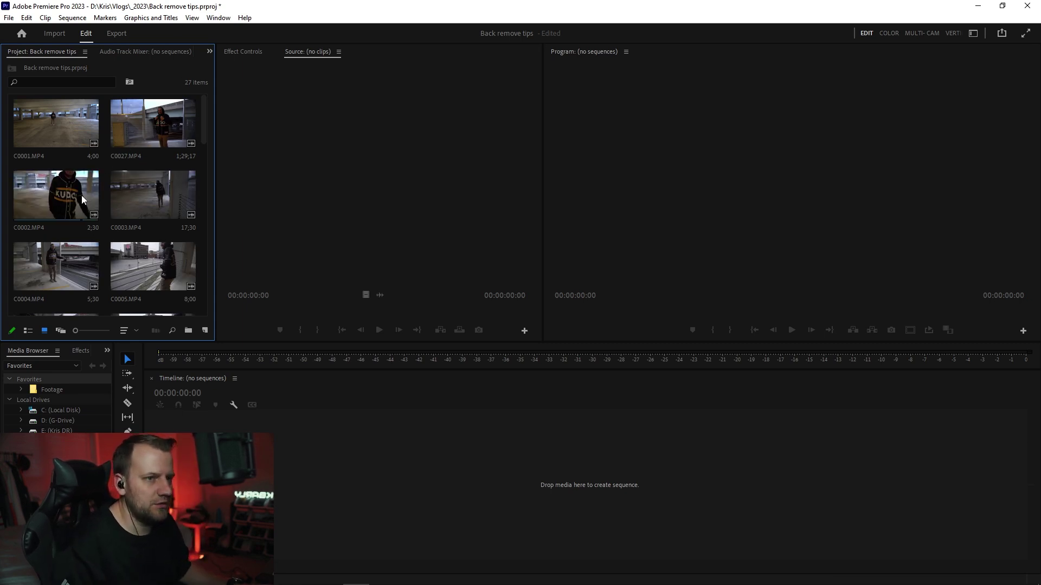
# Preview the C0027.MP4 clip by scrubbing through it in the Source monitor
pyautogui.doubleClick(128, 125)
pyautogui.moveTo(280, 313); pyautogui.dragTo(387, 298)
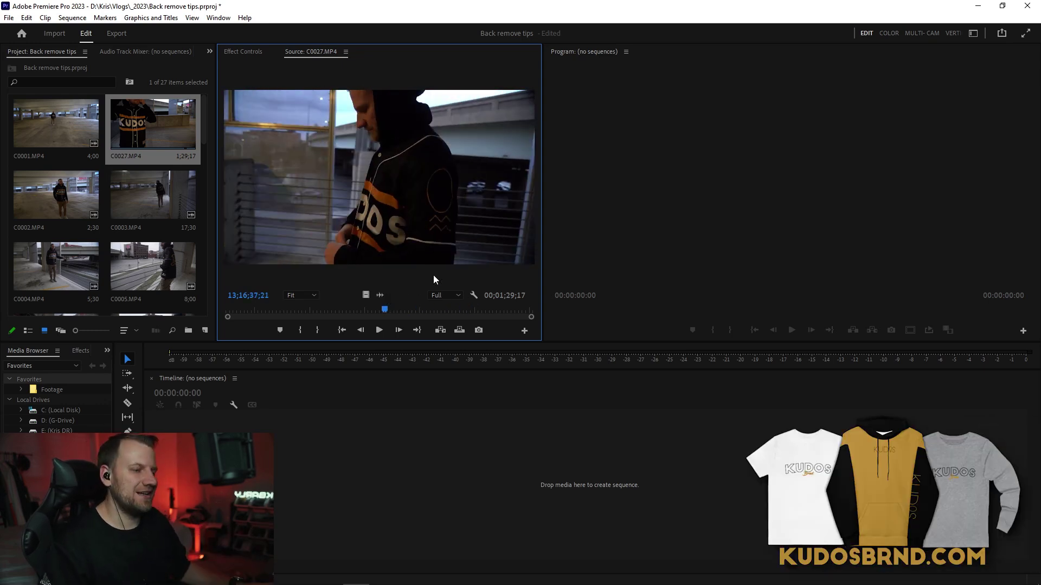
pyautogui.rightClick(449, 246)
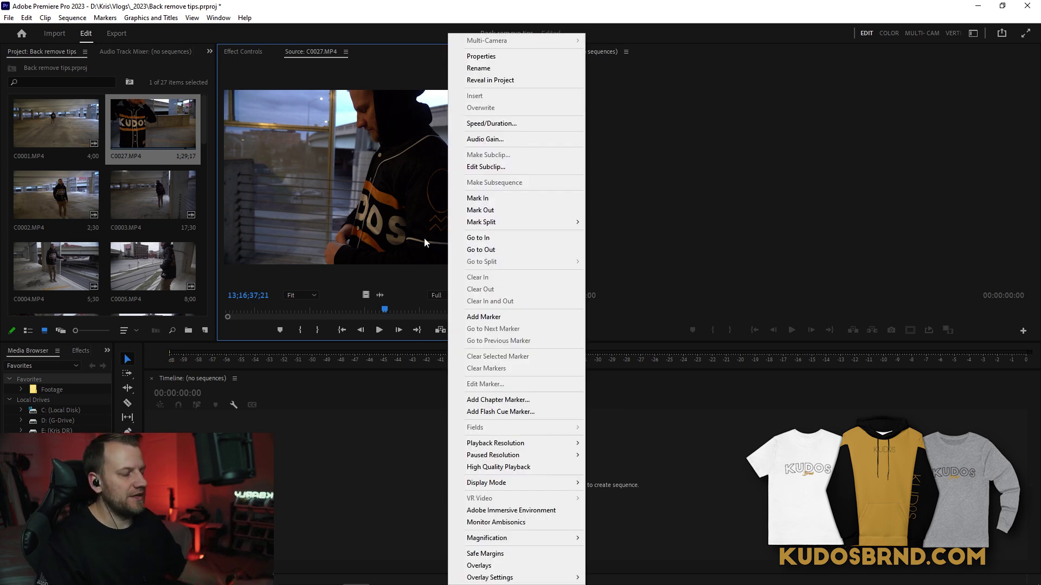
pyautogui.click(433, 242)
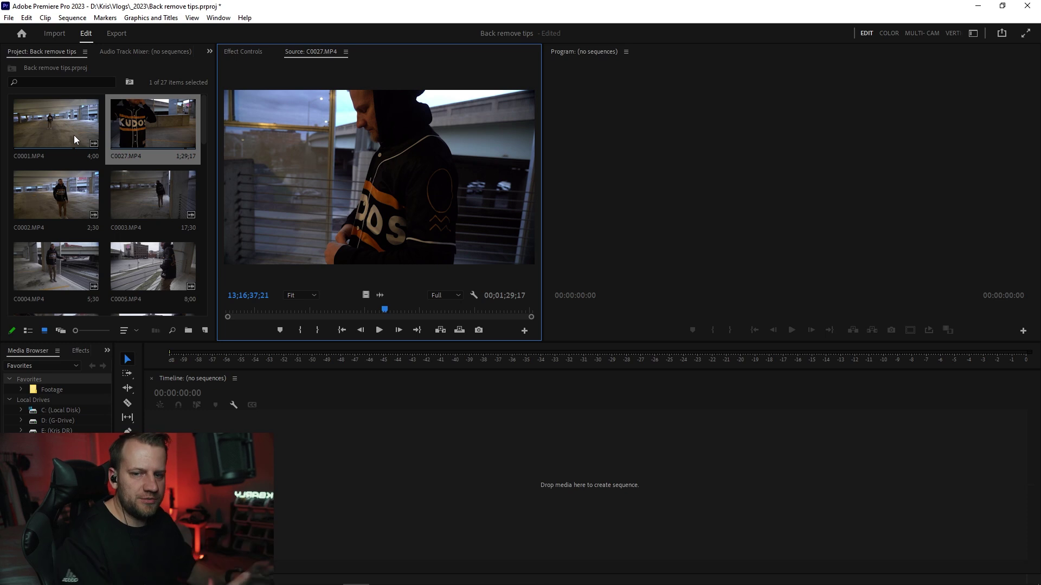
# Create a new sequence from the C0001.MP4 clip and play it back in the timeline
pyautogui.doubleClick(41, 128)
pyautogui.moveTo(43, 126); pyautogui.dragTo(362, 454)
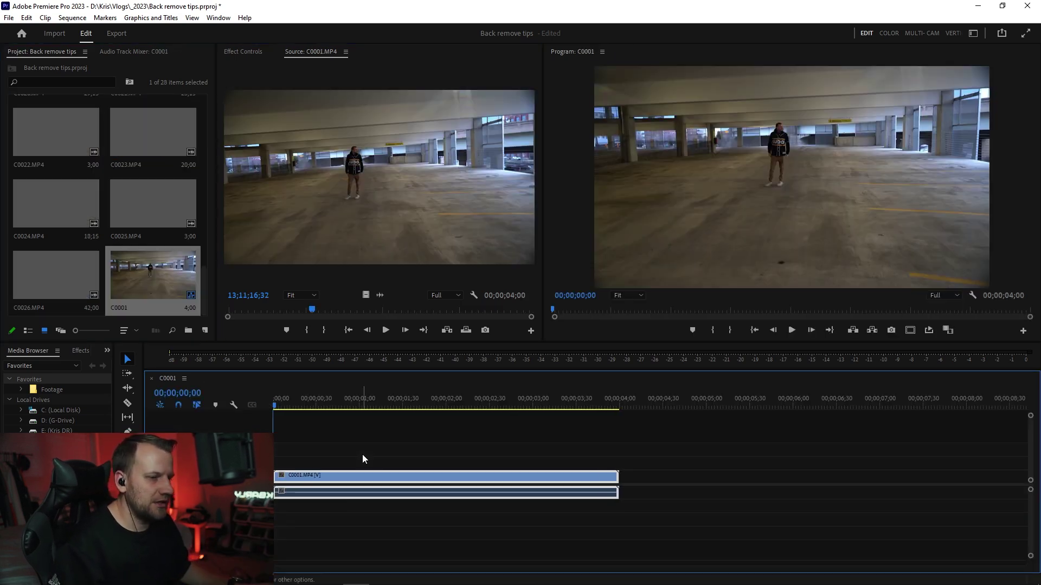
pyautogui.moveTo(292, 406)
pyautogui.mouseDown()
pyautogui.moveTo(325, 421)
pyautogui.moveTo(525, 441)
pyautogui.moveTo(307, 418)
pyautogui.mouseUp()
pyautogui.press('space')
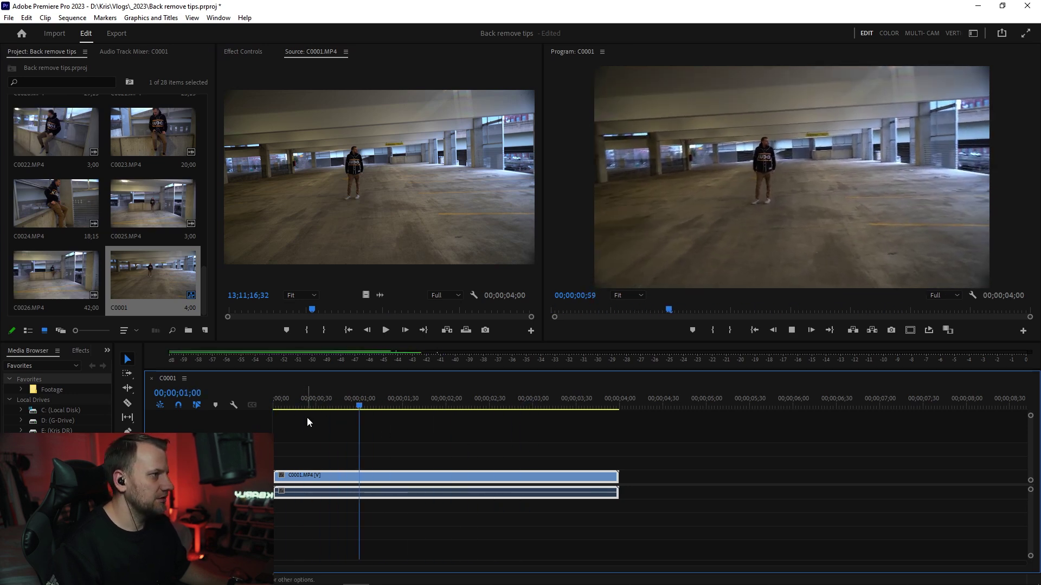
pyautogui.press('space')
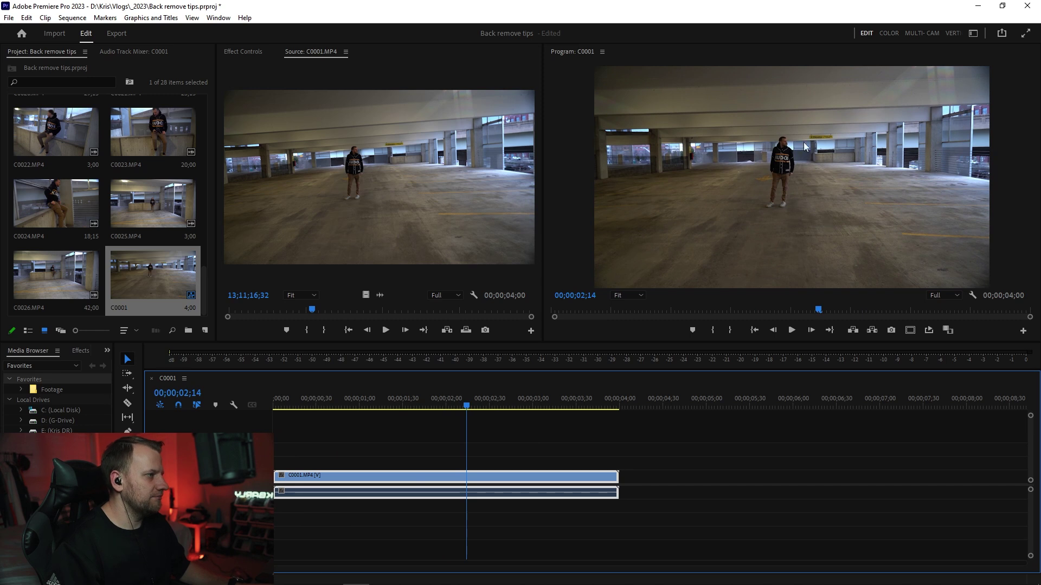
# Preview the C0027.MP4 and C0002.MP4 clips in the Source monitor
pyautogui.scroll(10, 58, 151)
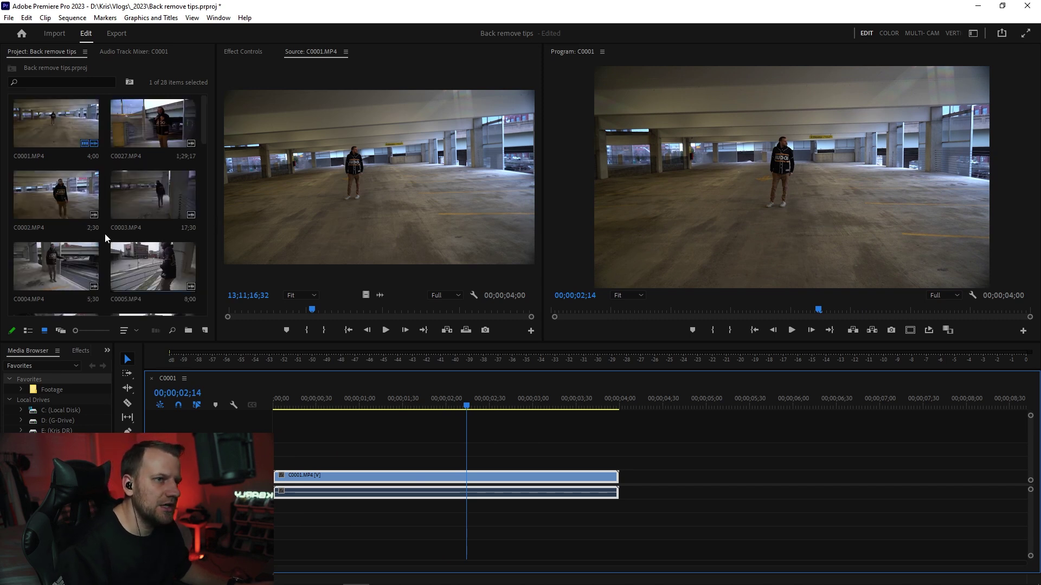
pyautogui.doubleClick(132, 122)
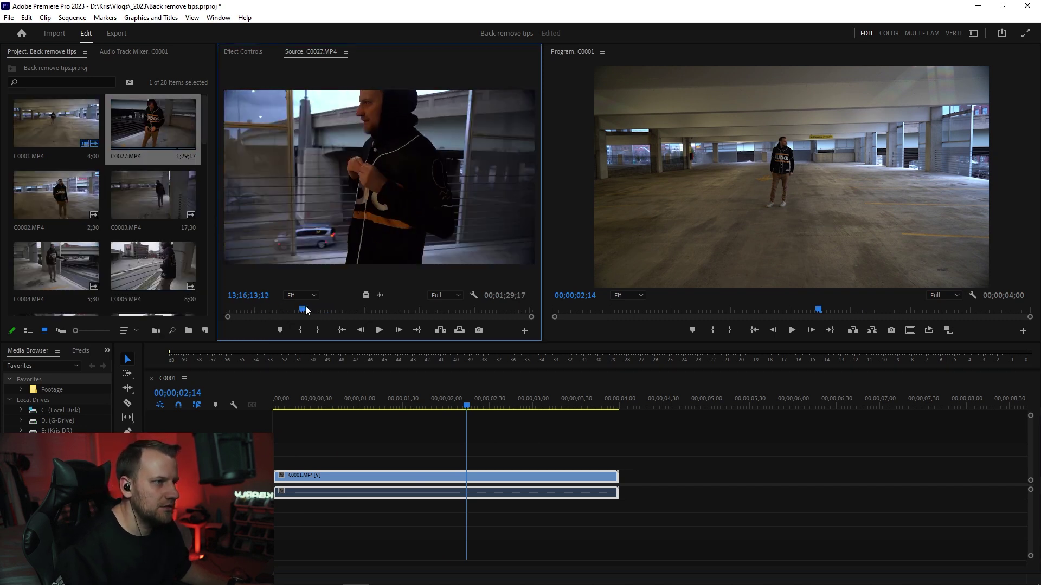
pyautogui.moveTo(395, 291); pyautogui.dragTo(480, 273)
pyautogui.doubleClick(65, 199)
pyautogui.press('space')
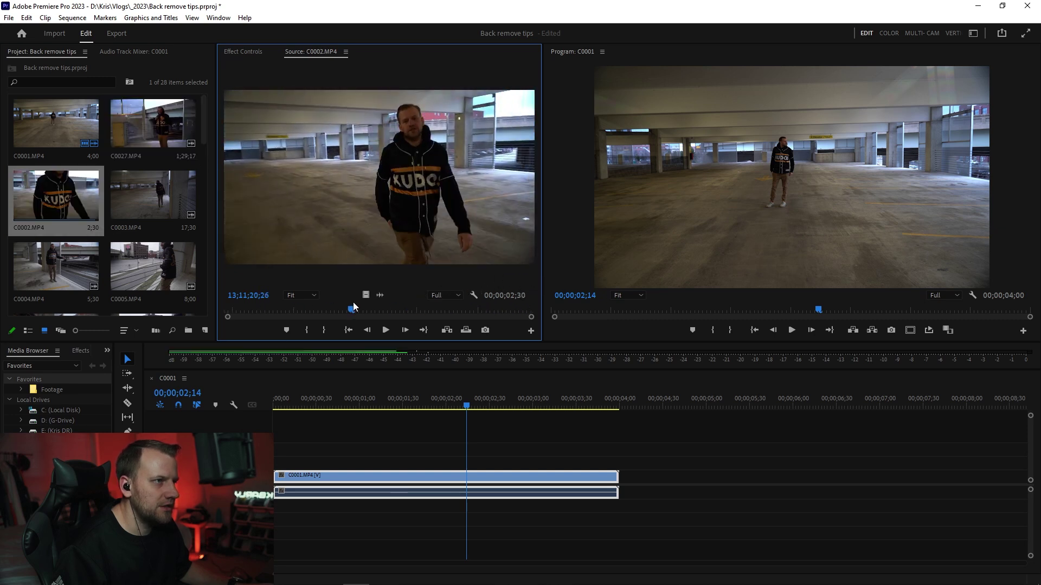
# Replace C0001.MP4 at the start of the timeline with the C0002.MP4 clip and play it from the beginning
pyautogui.moveTo(54, 197); pyautogui.dragTo(300, 484)
pyautogui.press('Delete')
pyautogui.press('Home')
pyautogui.press('space')
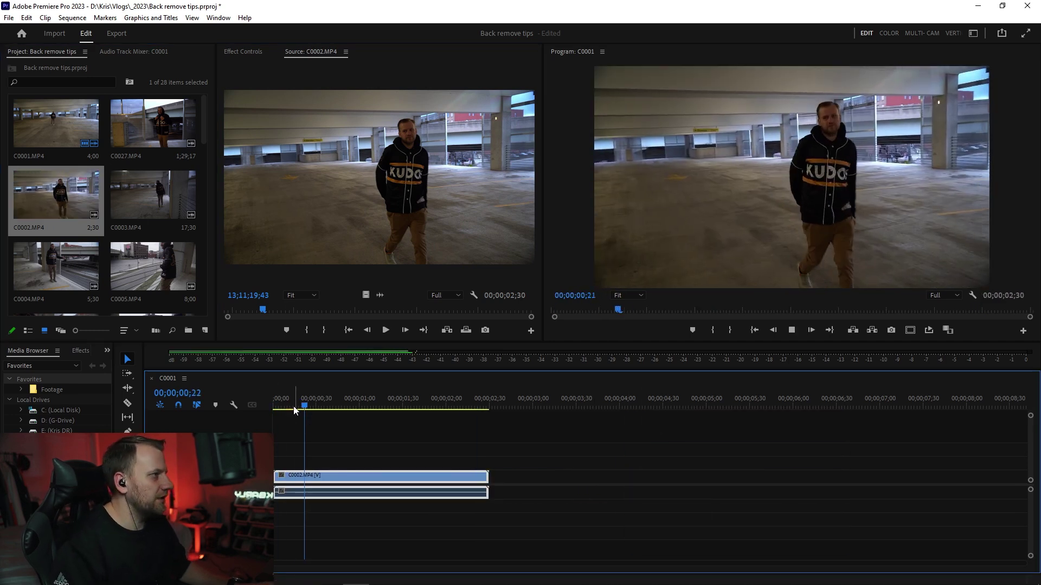
# Unlink the C0002.MP4 clip in the timeline, delete its audio, and review the remaining video
pyautogui.rightClick(355, 477)
pyautogui.click(390, 206)
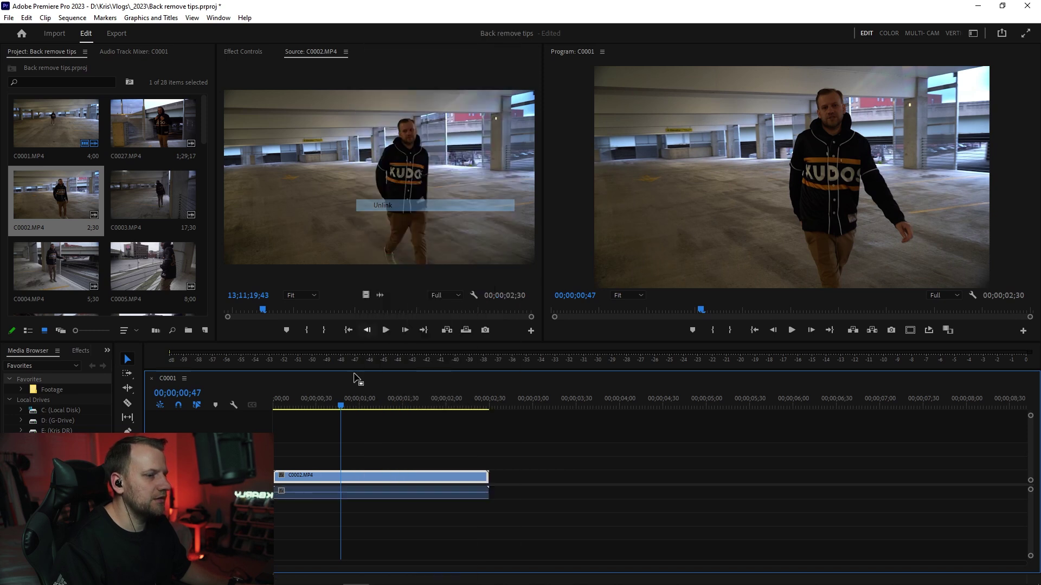
pyautogui.click(326, 493)
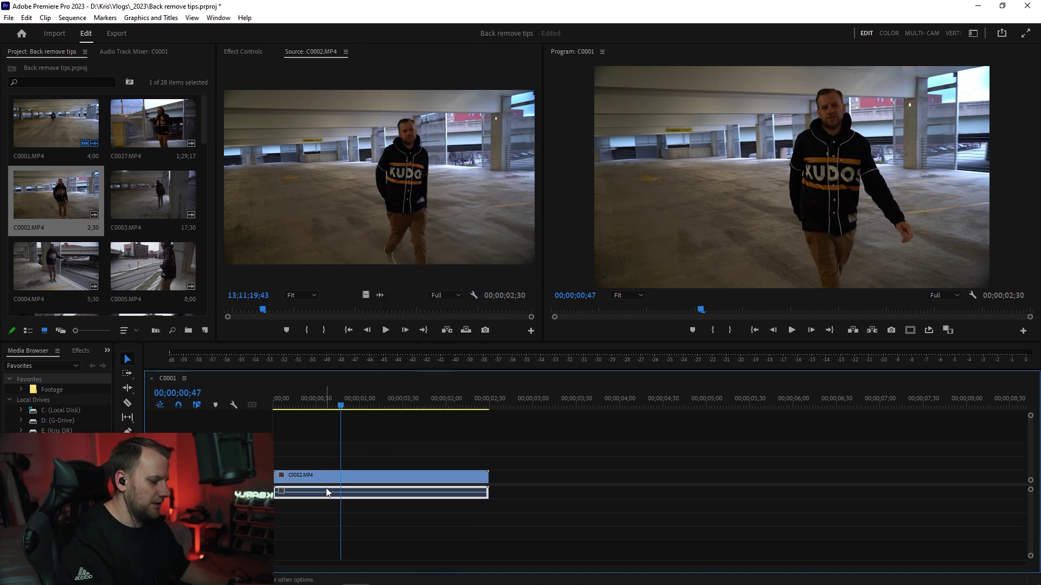
pyautogui.press('Delete')
pyautogui.press('Home')
pyautogui.press('space')
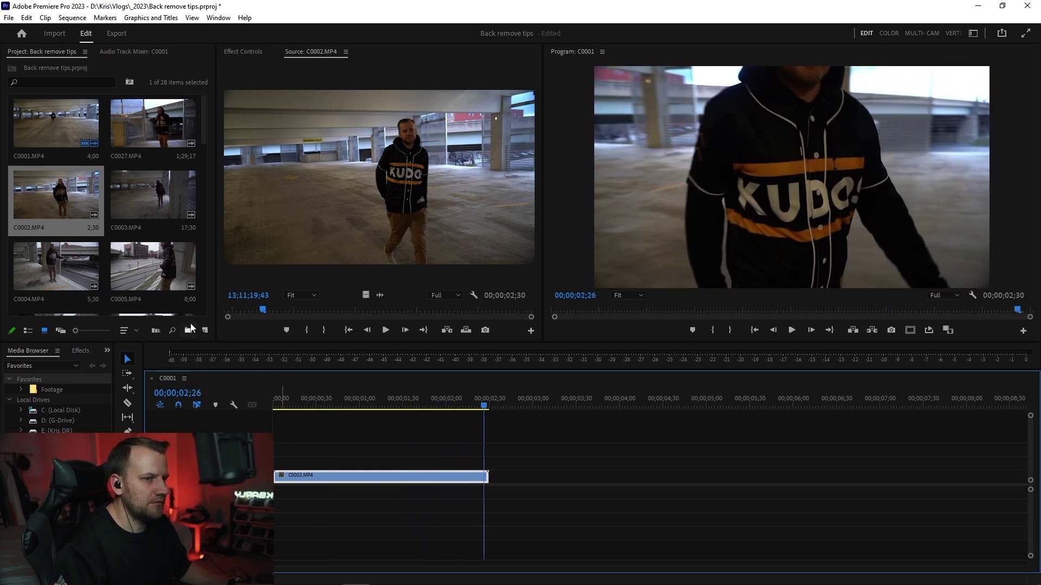
pyautogui.moveTo(331, 404); pyautogui.dragTo(446, 419)
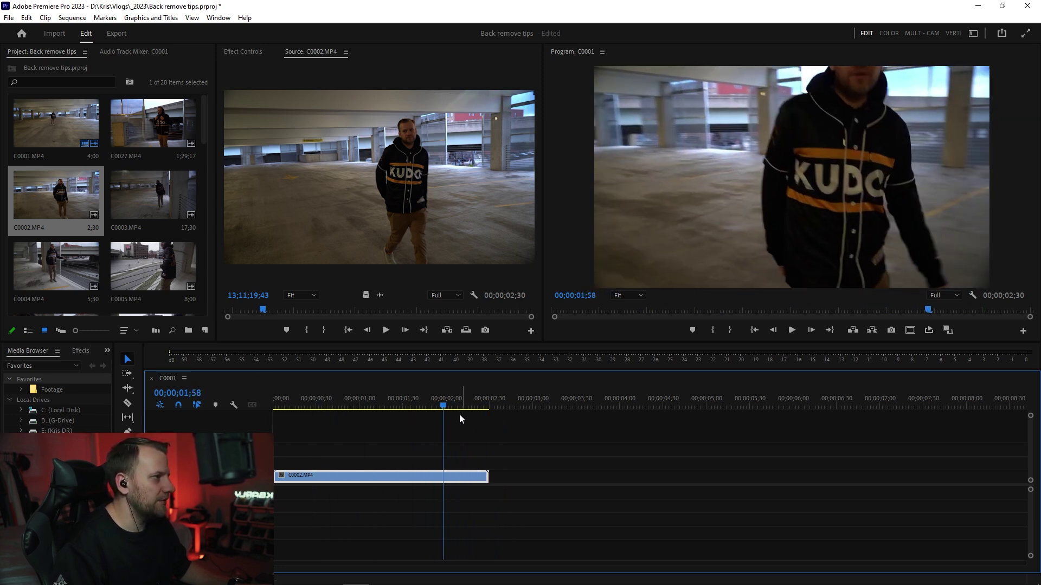
pyautogui.press('Home')
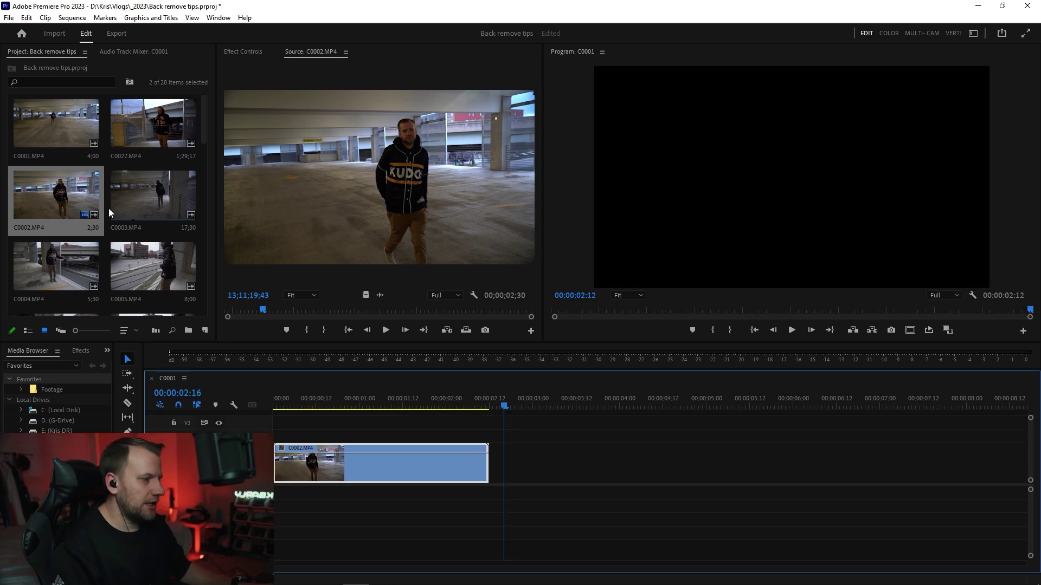
# Open C0003.MP4 in the Source monitor and mark a range of about 7 seconds from mid-clip to near its end
pyautogui.doubleClick(180, 195)
pyautogui.press('i')
pyautogui.moveTo(389, 311); pyautogui.dragTo(511, 311)
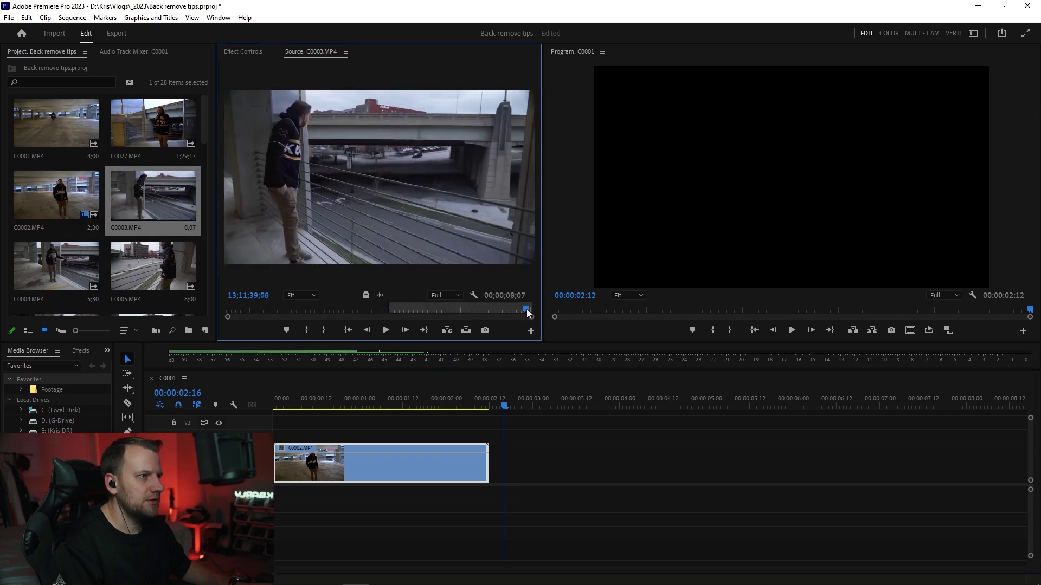
pyautogui.moveTo(338, 247); pyautogui.dragTo(507, 461)
pyautogui.rightClick(518, 462)
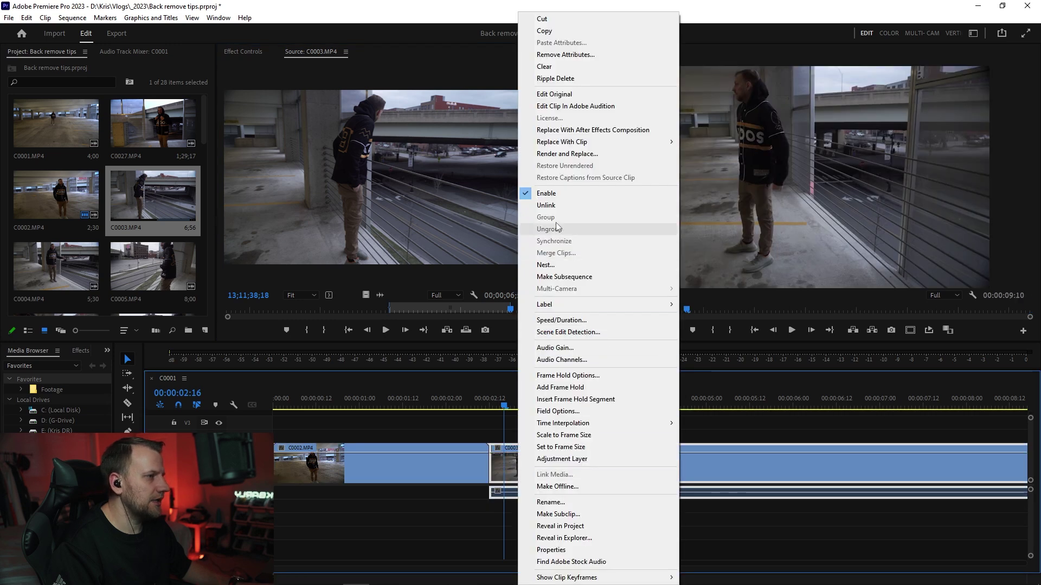
pyautogui.click(546, 205)
pyautogui.click(544, 472)
pyautogui.press('Delete')
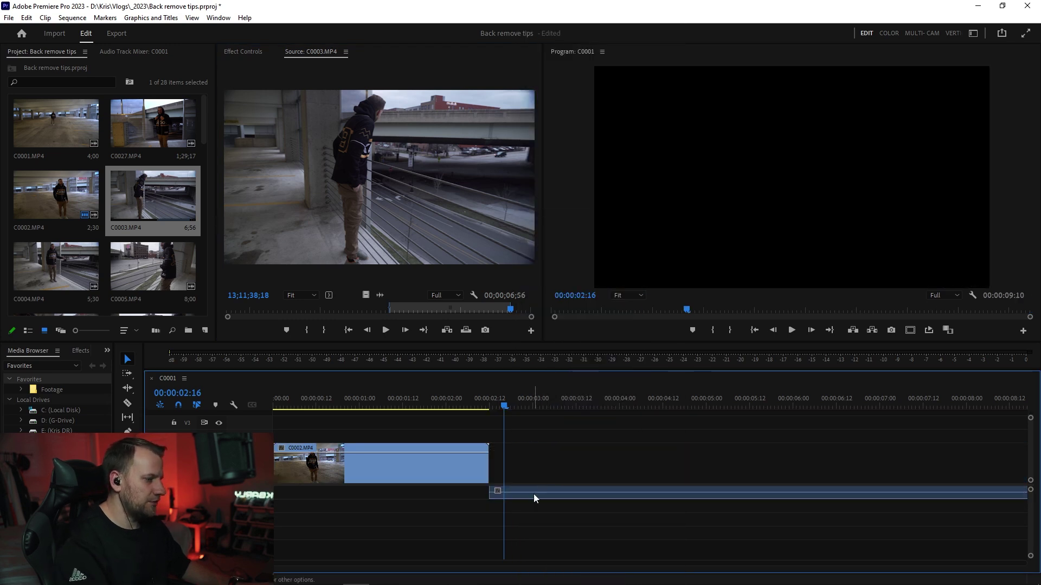
pyautogui.click(534, 495)
pyautogui.press('Delete')
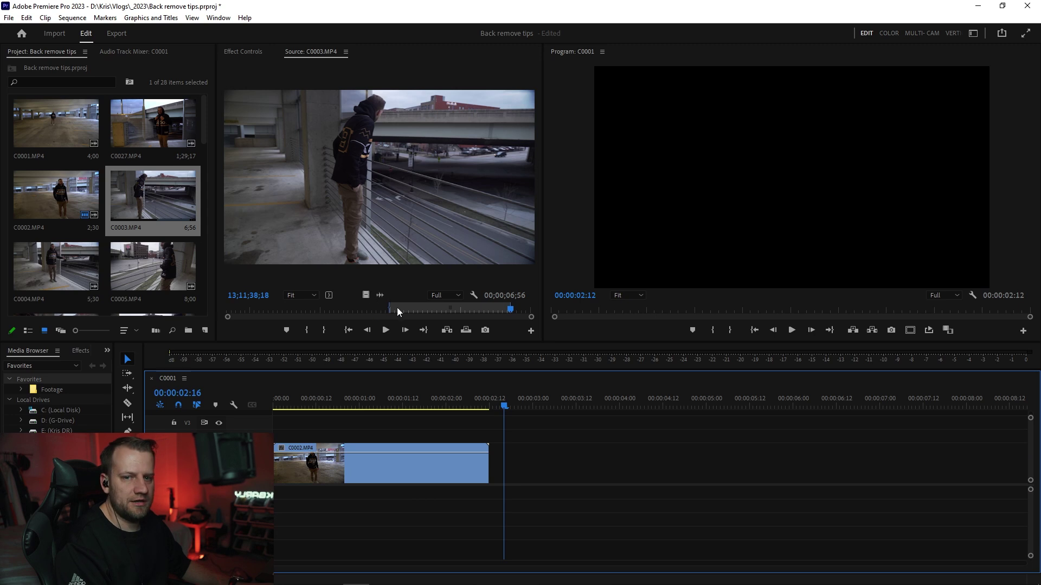
# Place only the video of the marked C0003.MP4 range directly after C0002.MP4 and play across the cut
pyautogui.click(367, 296)
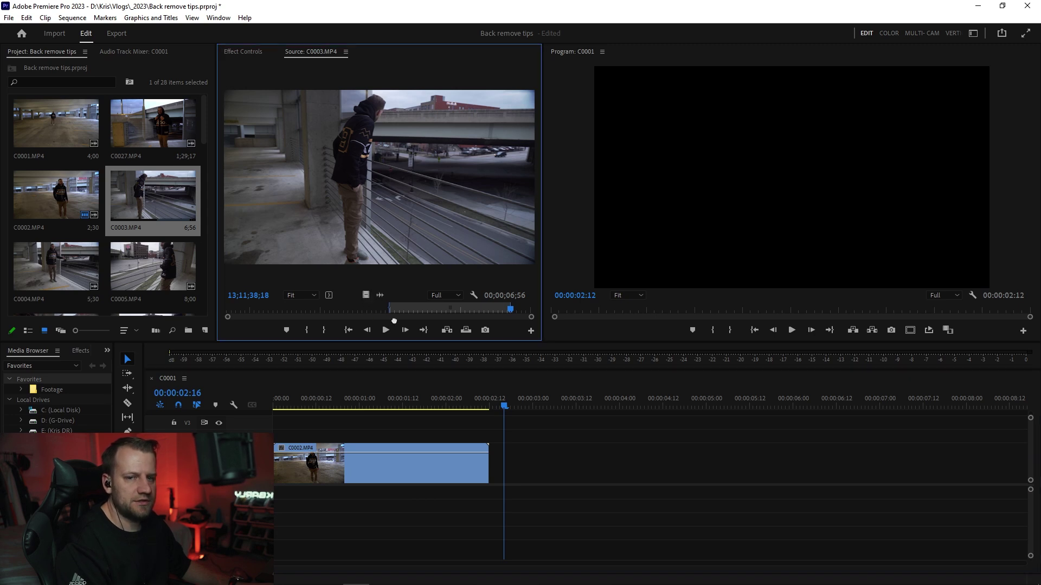
pyautogui.moveTo(439, 343); pyautogui.dragTo(488, 461)
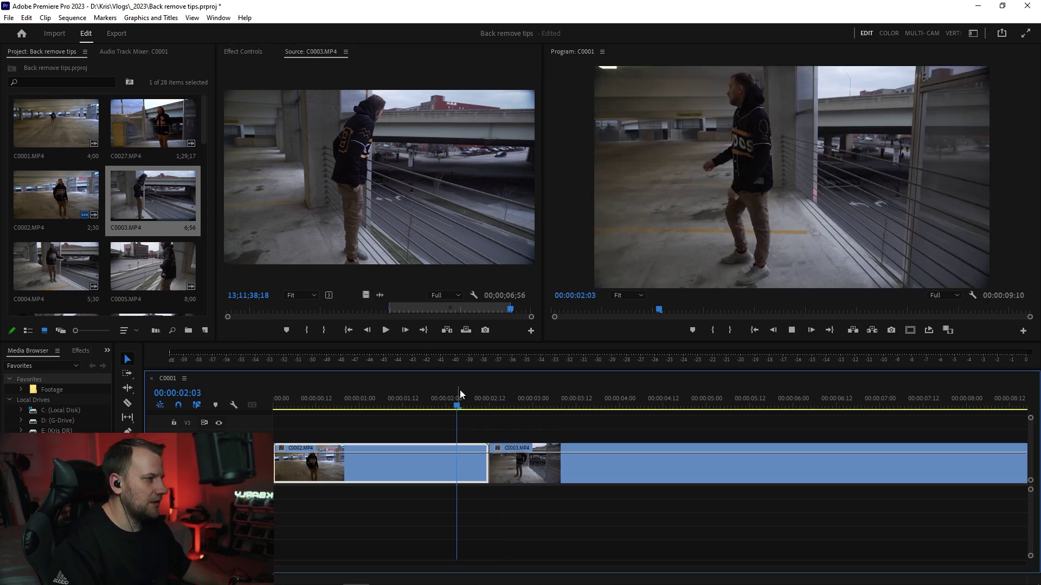
pyautogui.press('space')
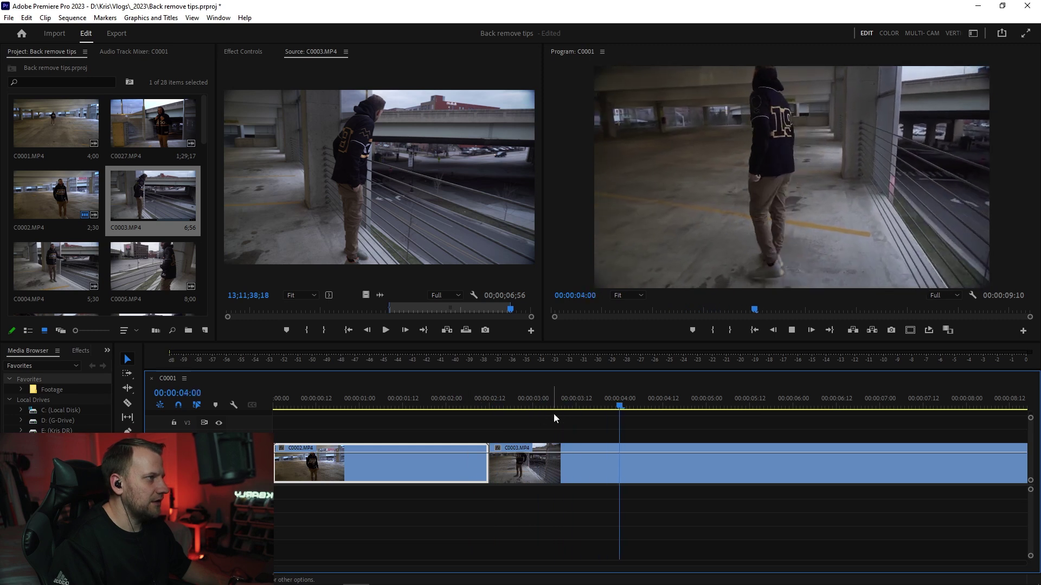
# Trim about one second off the start of C0003.MP4, close the gap after C0002.MP4, and play the cut
pyautogui.moveTo(499, 467); pyautogui.dragTo(570, 456)
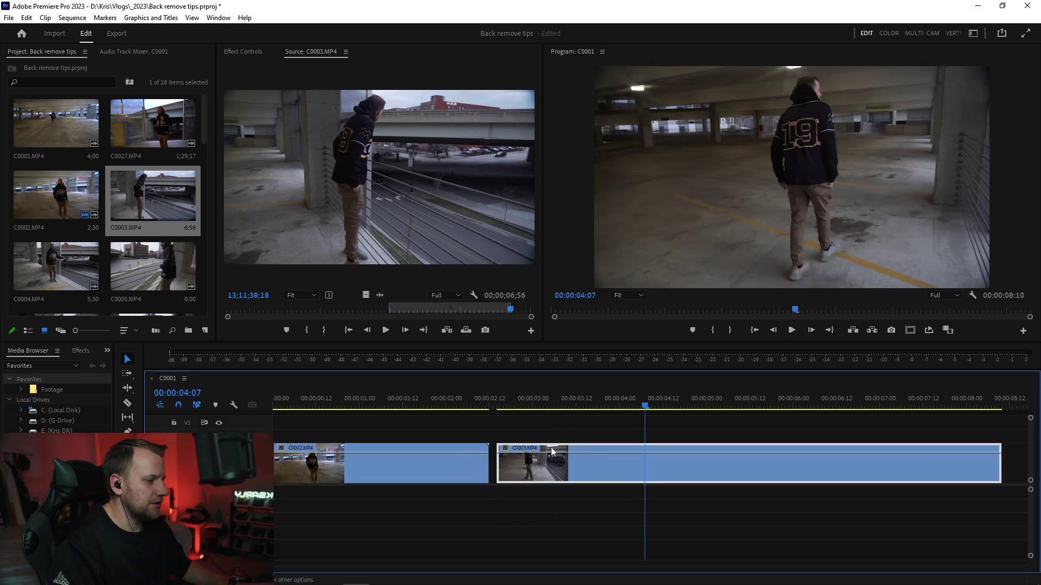
pyautogui.click(463, 391)
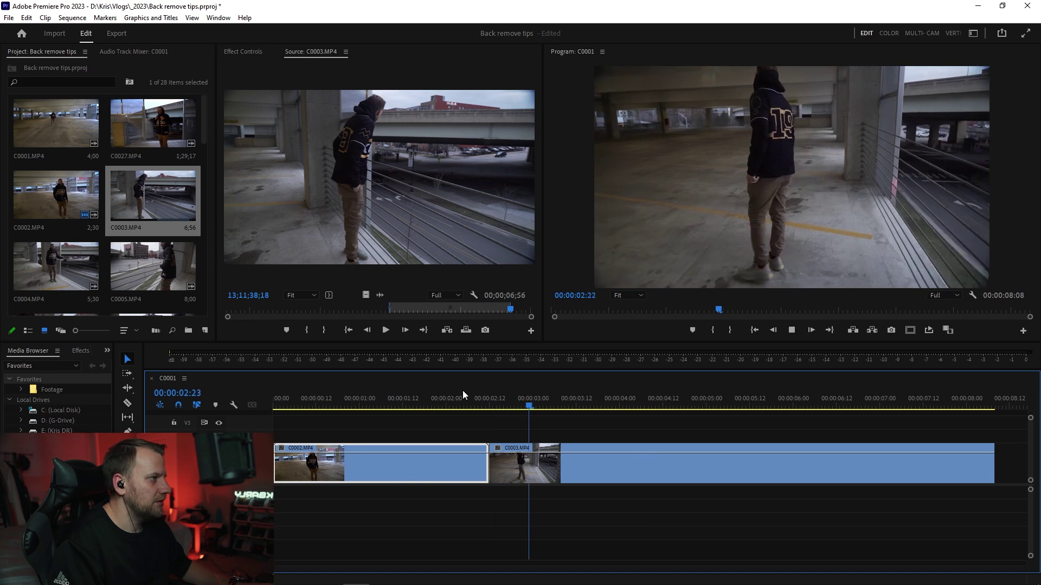
pyautogui.click(403, 401)
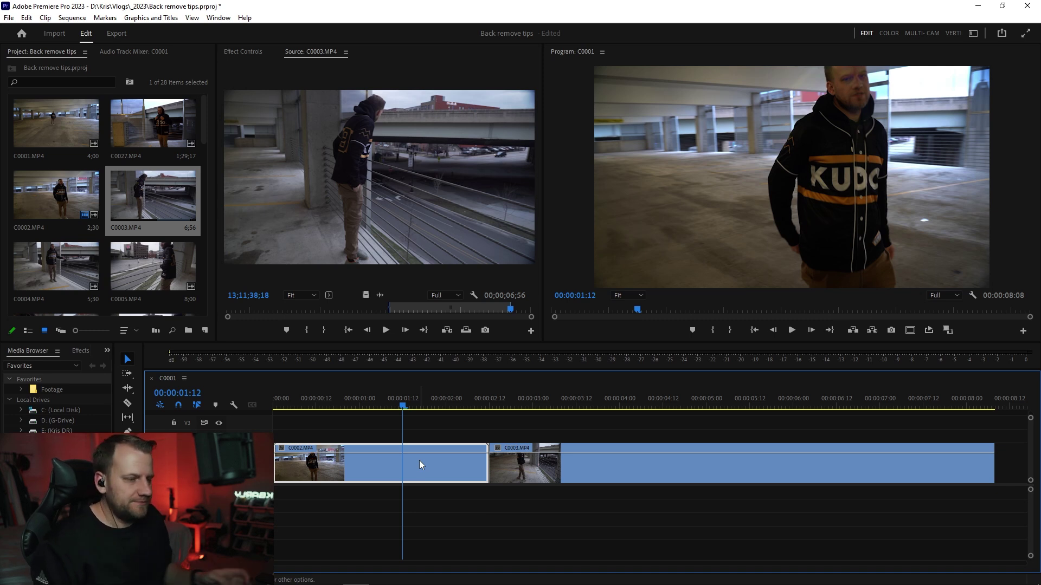
# Park the playhead at 00:00:01:20 and replace the C0002.MP4 timeline clip with an After Effects composition
pyautogui.moveTo(412, 404); pyautogui.dragTo(432, 405)
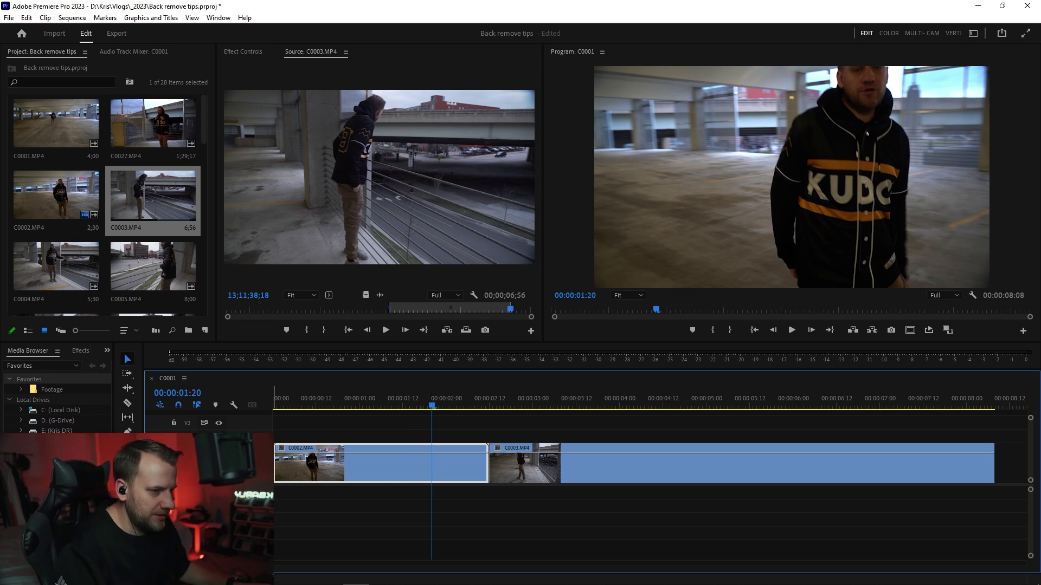
pyautogui.hotkey('shift', '-')
pyautogui.hotkey('shift', '=')
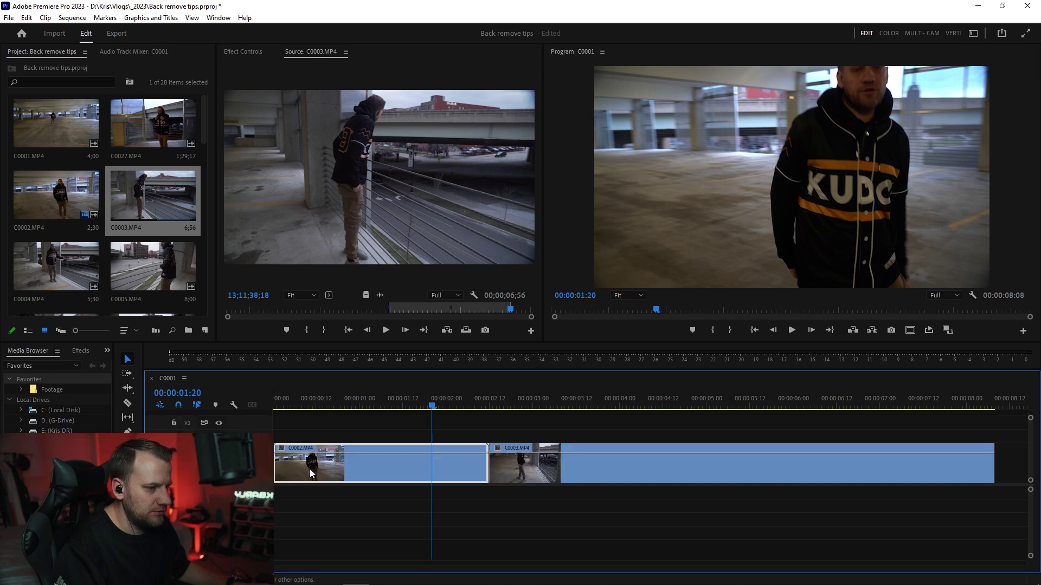
pyautogui.rightClick(328, 469)
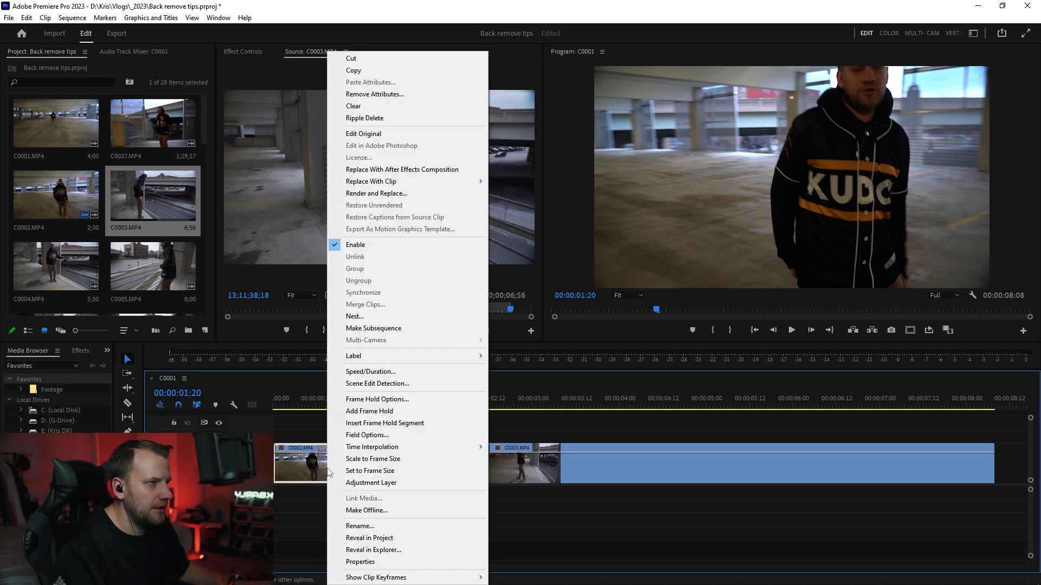
pyautogui.click(404, 170)
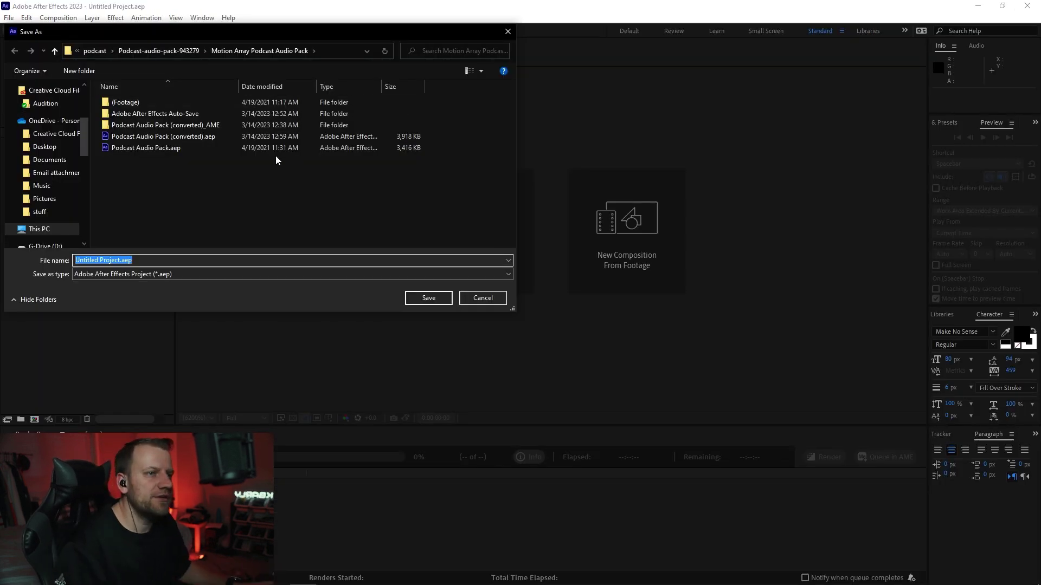
# Save the After Effects project as "kudos logo back" in the Vlogs > _2023 folder on G-Drive (D:)
pyautogui.click(42, 232)
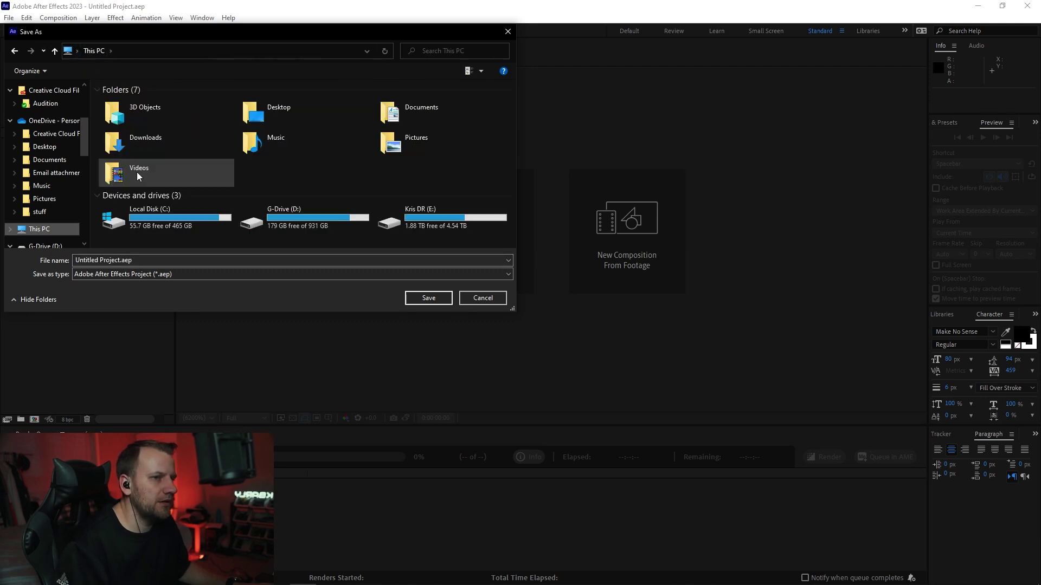
pyautogui.doubleClick(303, 217)
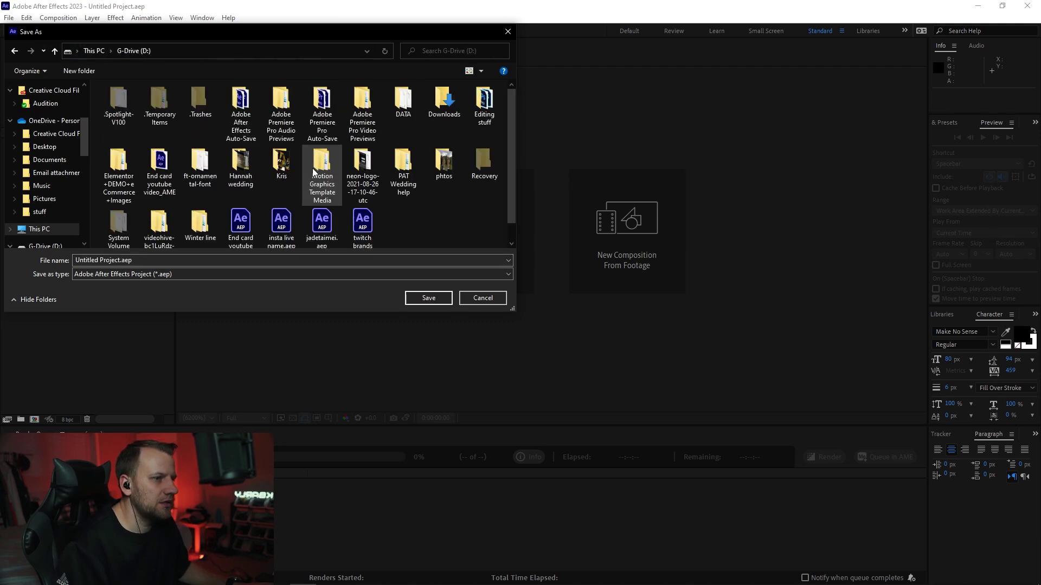
pyautogui.doubleClick(283, 164)
pyautogui.scroll(-5, 296, 163)
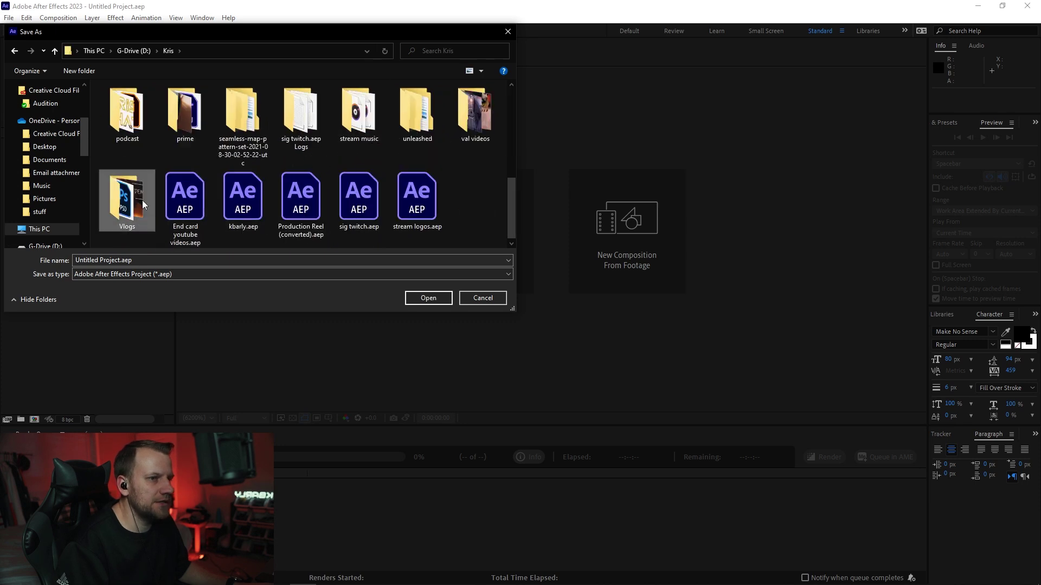
pyautogui.doubleClick(128, 201)
pyautogui.doubleClick(127, 113)
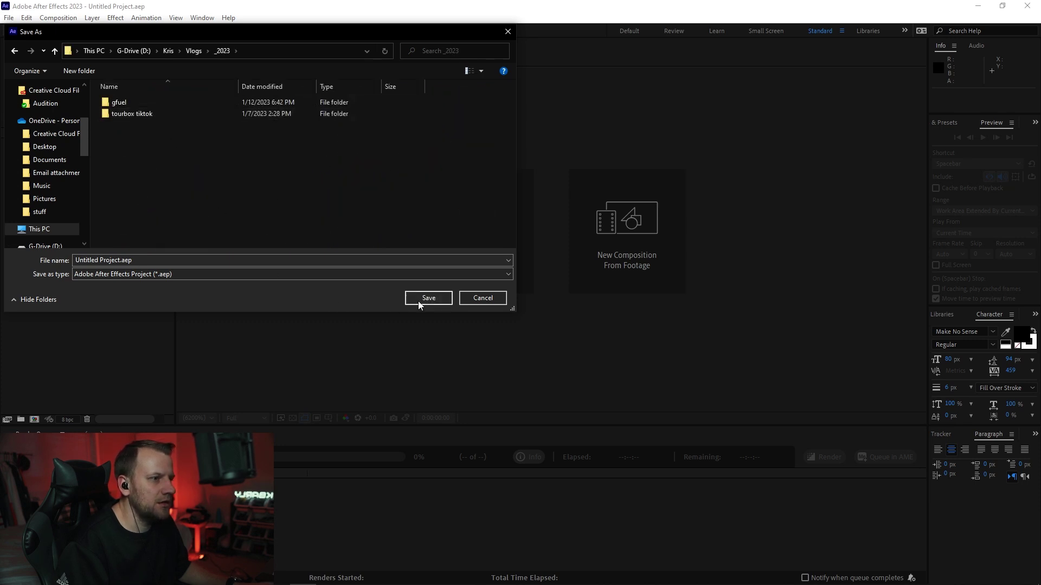
pyautogui.click(103, 260)
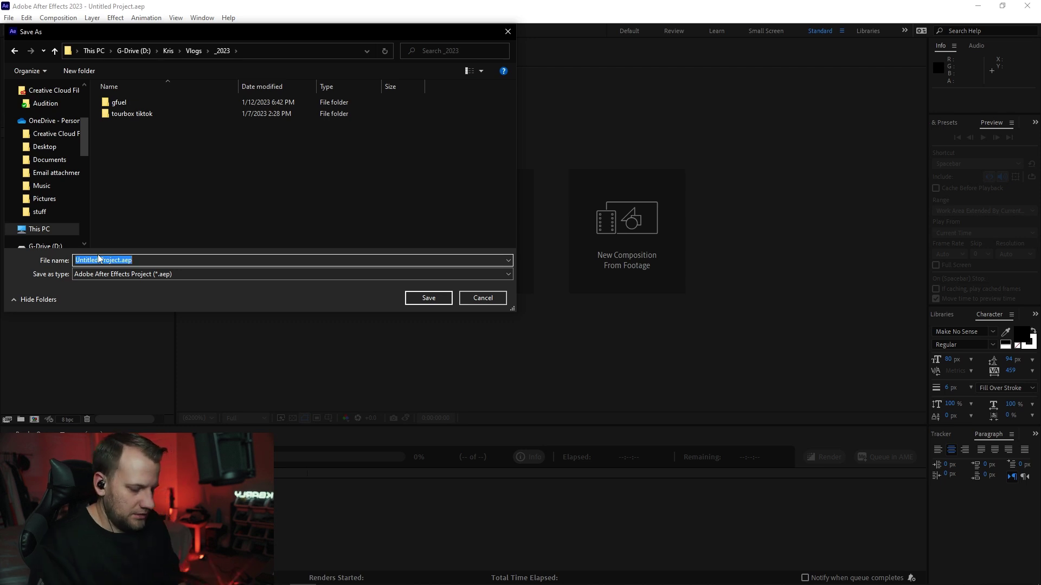
pyautogui.write('kudos logo back')
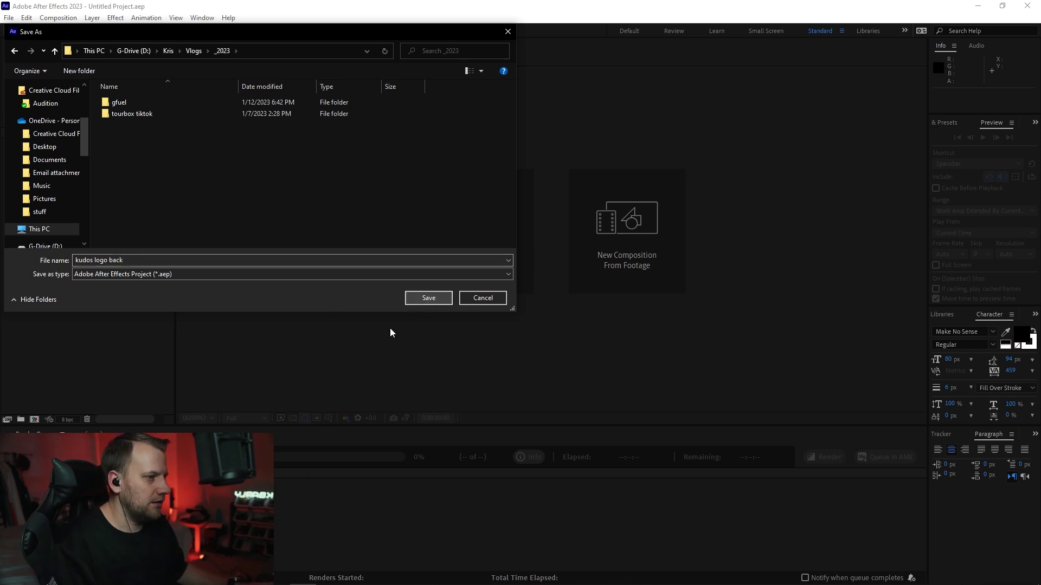
pyautogui.click(440, 299)
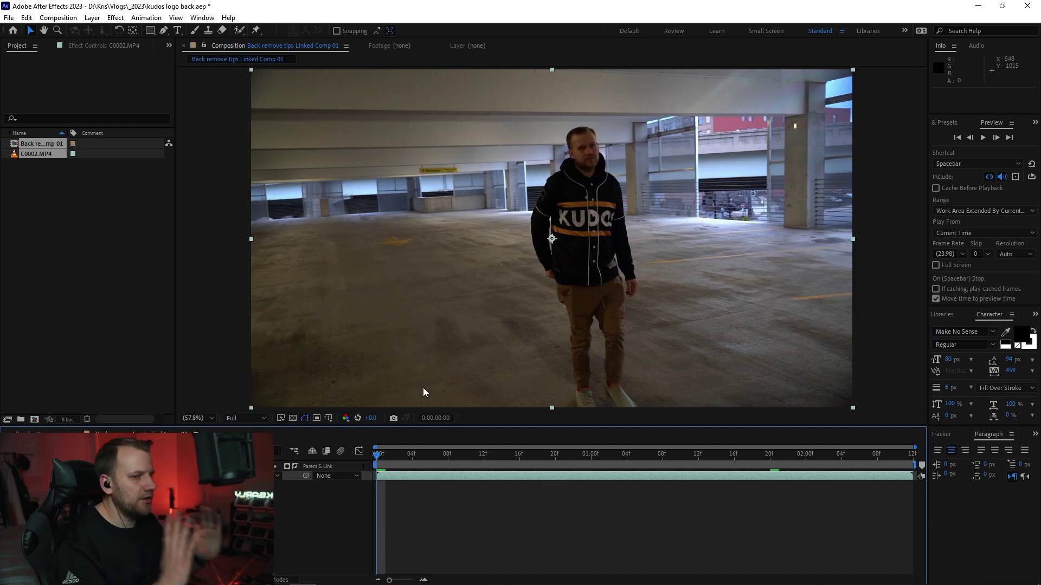
# Select the C0002.MP4 layer, activate the Roto Brush tool and open the layer in its own Layer view
pyautogui.moveTo(382, 459)
pyautogui.mouseDown()
pyautogui.moveTo(753, 453)
pyautogui.moveTo(378, 454)
pyautogui.mouseUp()
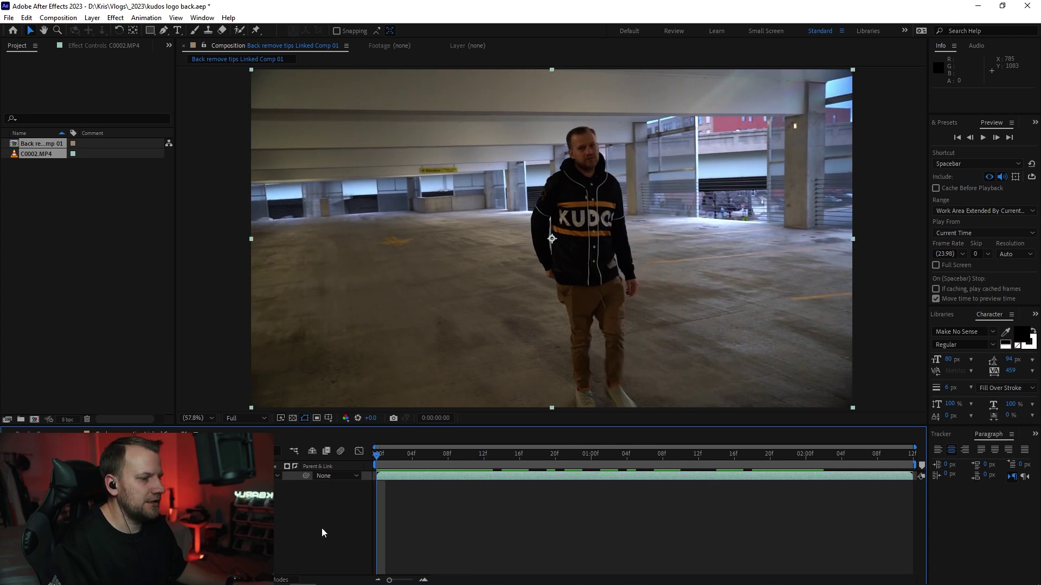
pyautogui.click(392, 479)
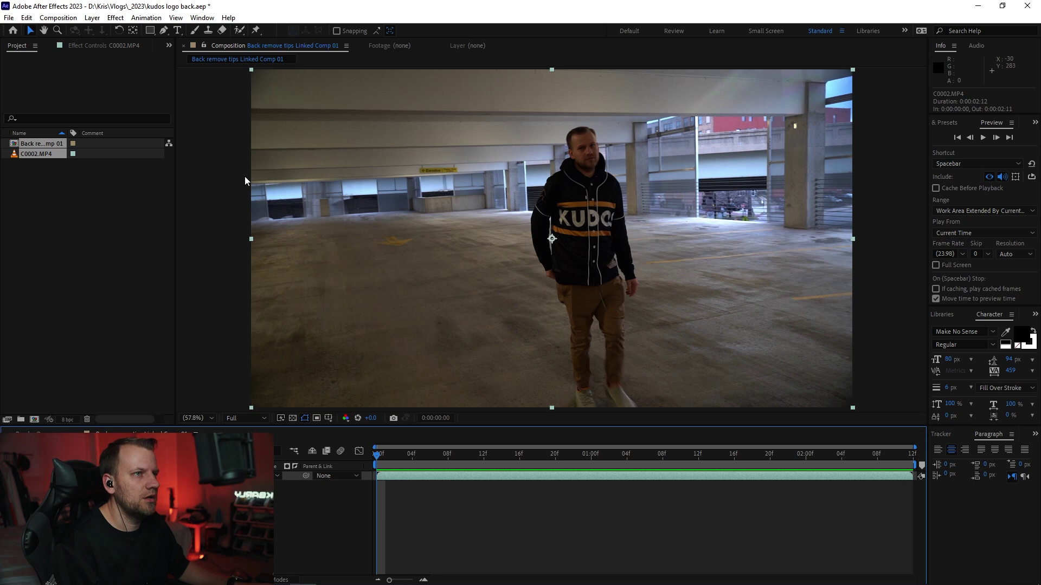
pyautogui.click(237, 30)
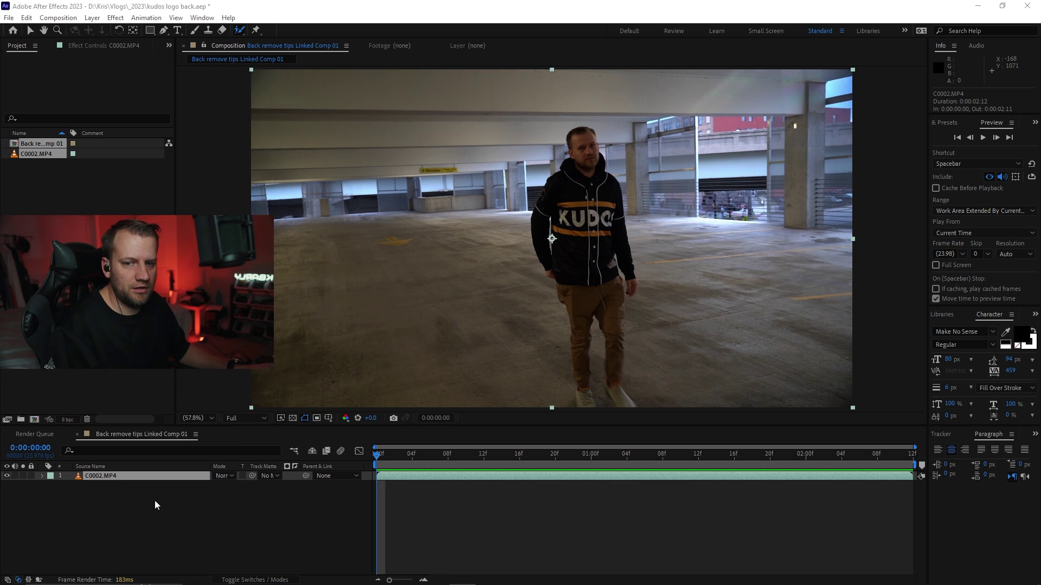
pyautogui.doubleClick(116, 477)
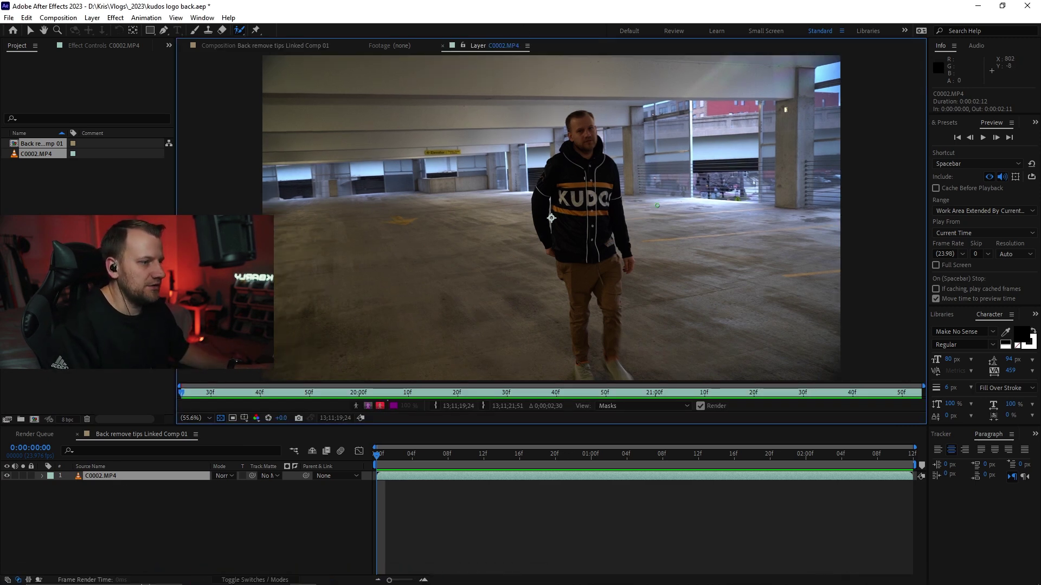
pyautogui.click(259, 46)
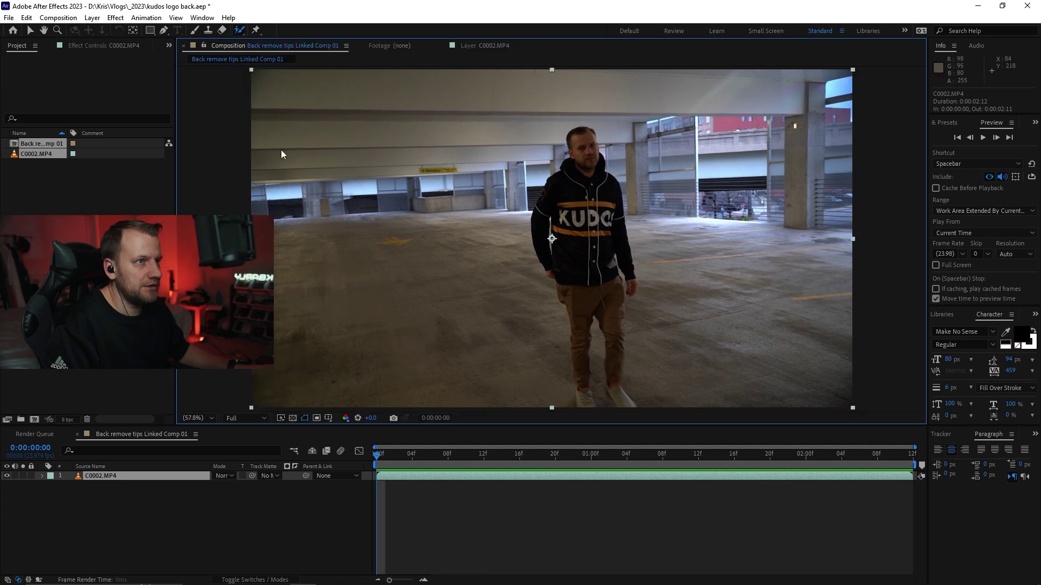
pyautogui.click(483, 45)
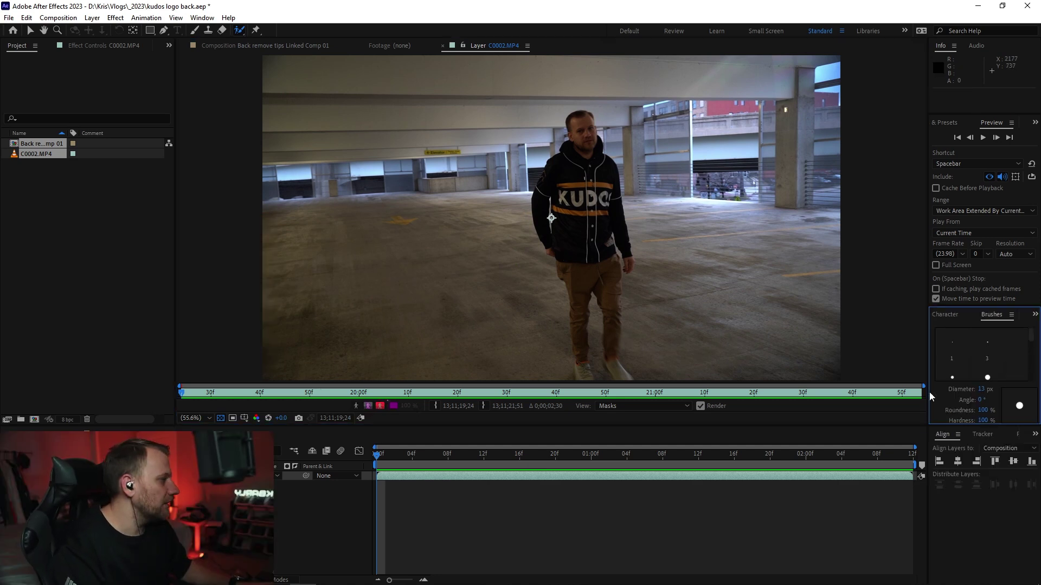
# Set the Roto Brush diameter to 29 px and paint a foreground stroke over the man on the first frame
pyautogui.moveTo(981, 394); pyautogui.dragTo(1014, 394)
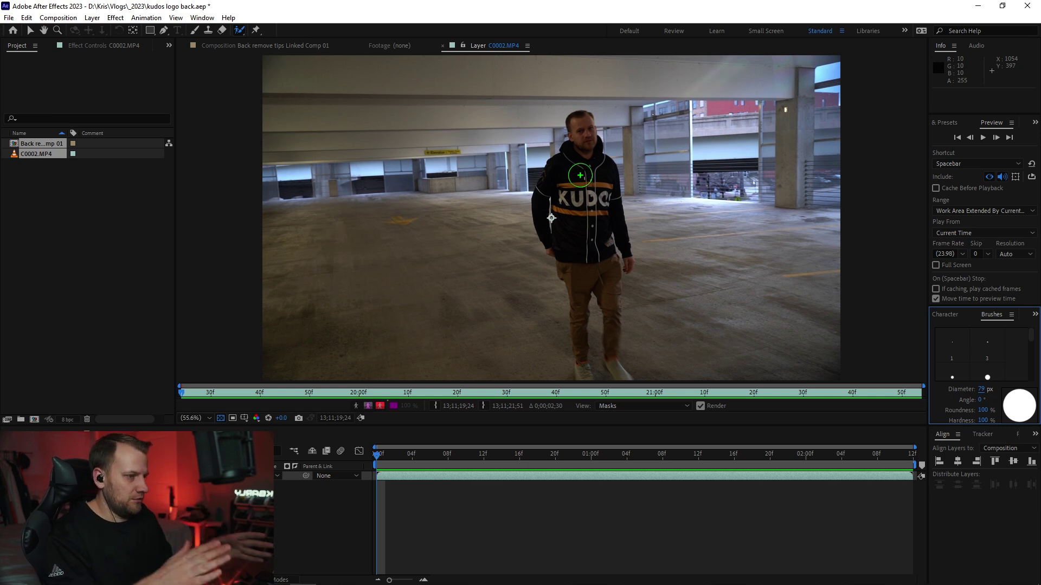
pyautogui.moveTo(982, 391); pyautogui.dragTo(957, 392)
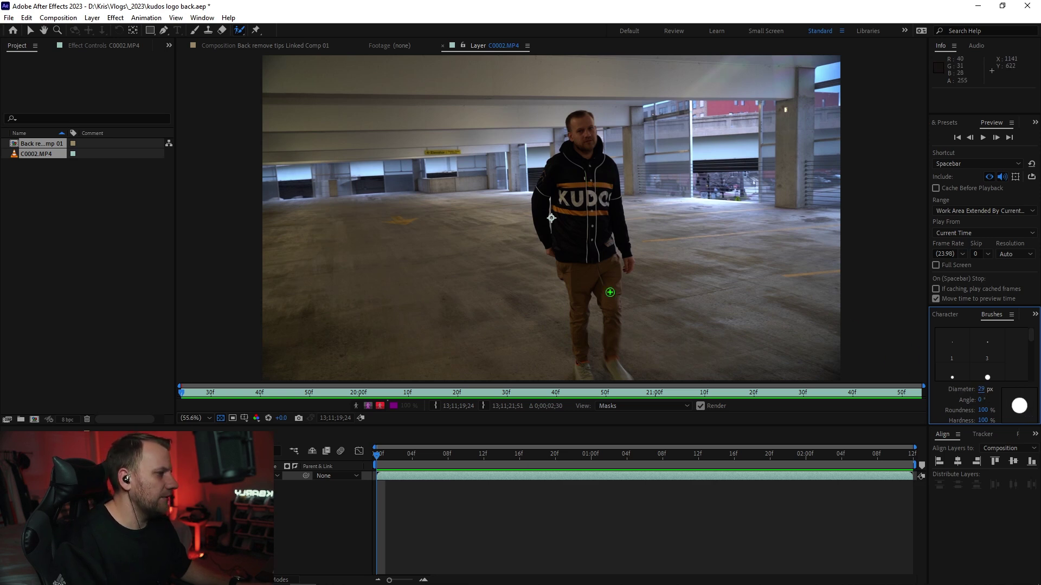
pyautogui.moveTo(610, 348)
pyautogui.mouseDown()
pyautogui.moveTo(610, 259)
pyautogui.moveTo(579, 134)
pyautogui.moveTo(581, 327)
pyautogui.moveTo(546, 216)
pyautogui.moveTo(548, 174)
pyautogui.moveTo(585, 128)
pyautogui.moveTo(617, 225)
pyautogui.moveTo(601, 212)
pyautogui.moveTo(588, 226)
pyautogui.moveTo(605, 290)
pyautogui.mouseUp()
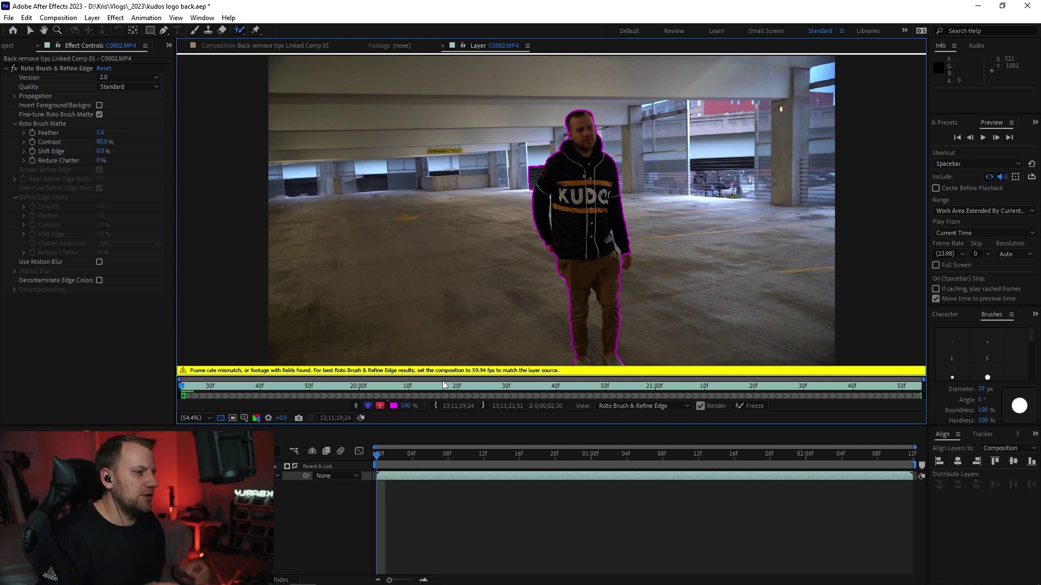
# Set the composition's frame rate to 59.94 frames per second
pyautogui.click(58, 17)
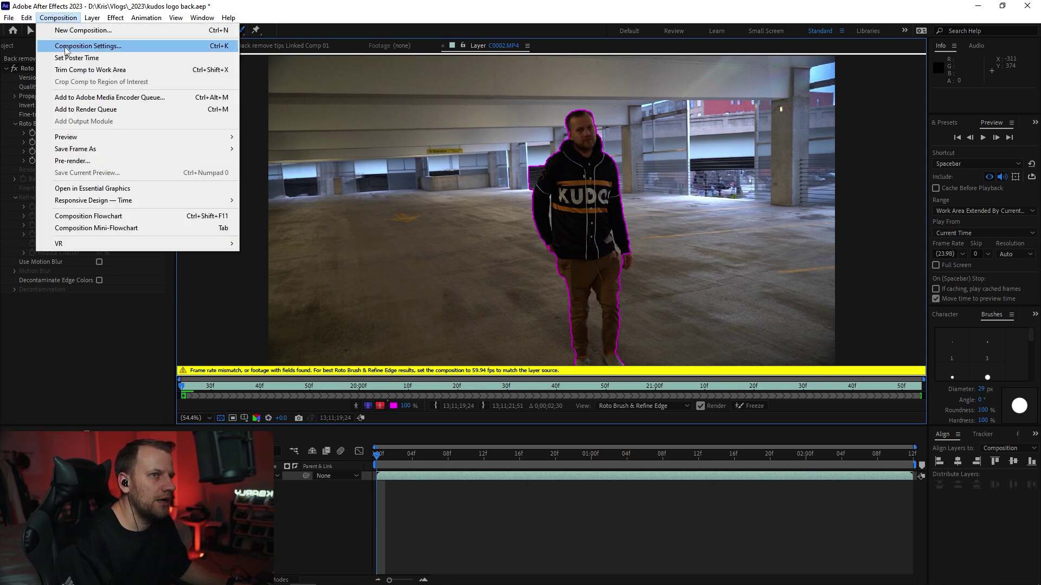
pyautogui.click(64, 46)
pyautogui.click(697, 393)
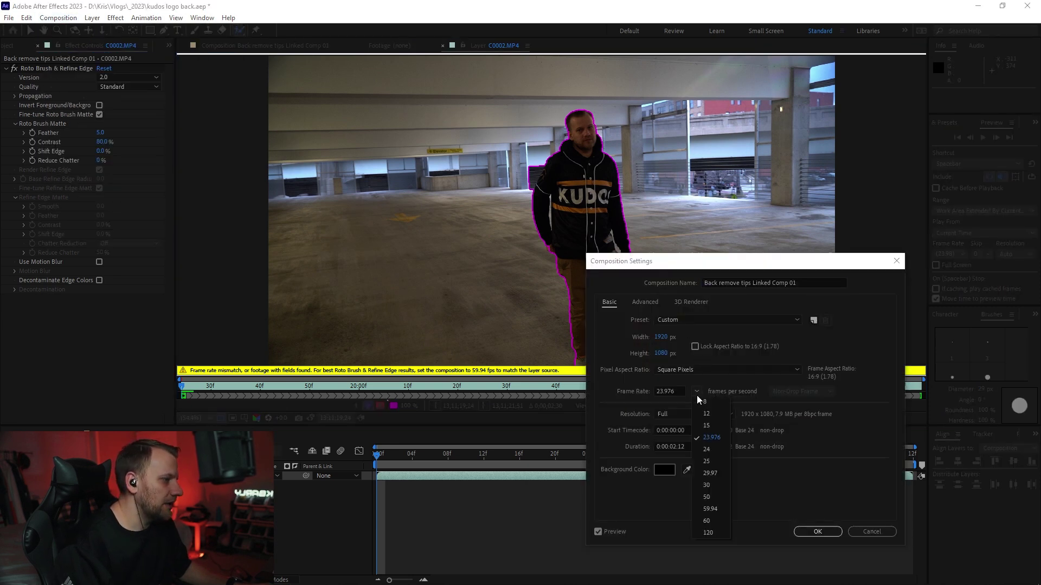
pyautogui.click(712, 509)
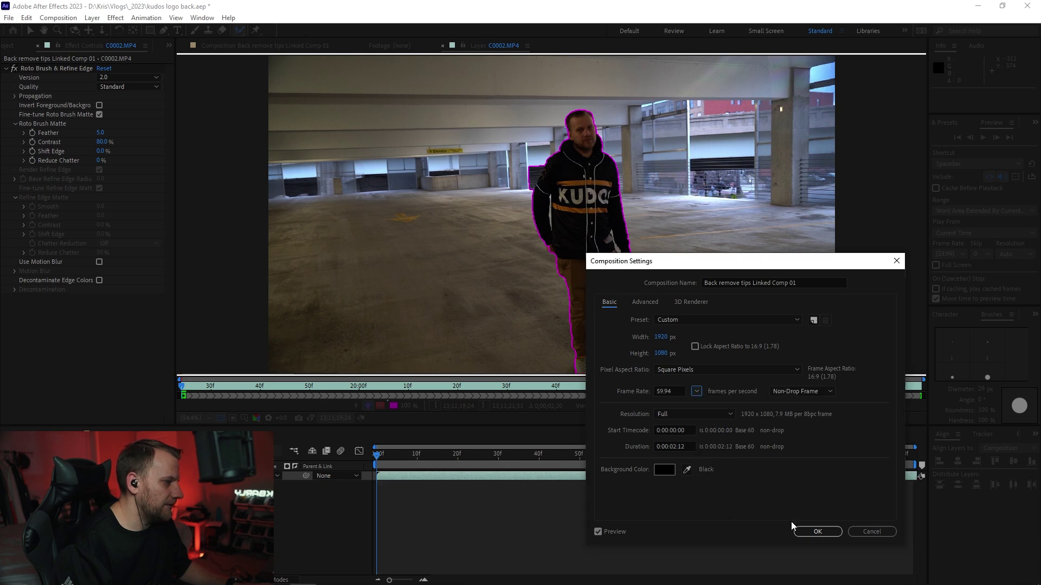
pyautogui.click(818, 531)
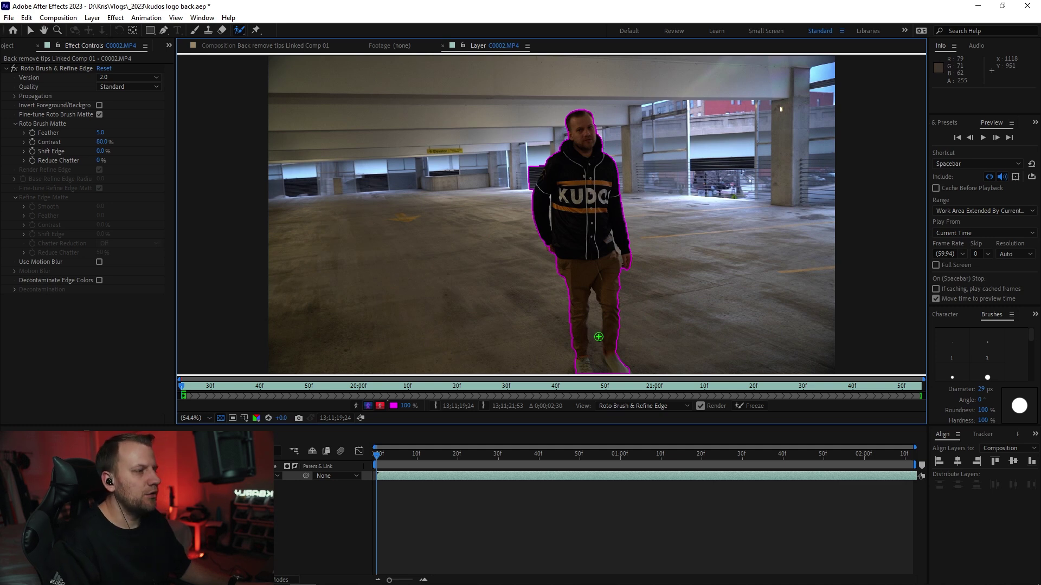
# Try to subtract the floor between the man's legs from the Roto Brush selection
pyautogui.keyDown('alt'); pyautogui.moveTo(599, 331); pyautogui.dragTo(605, 355); pyautogui.keyUp('alt')
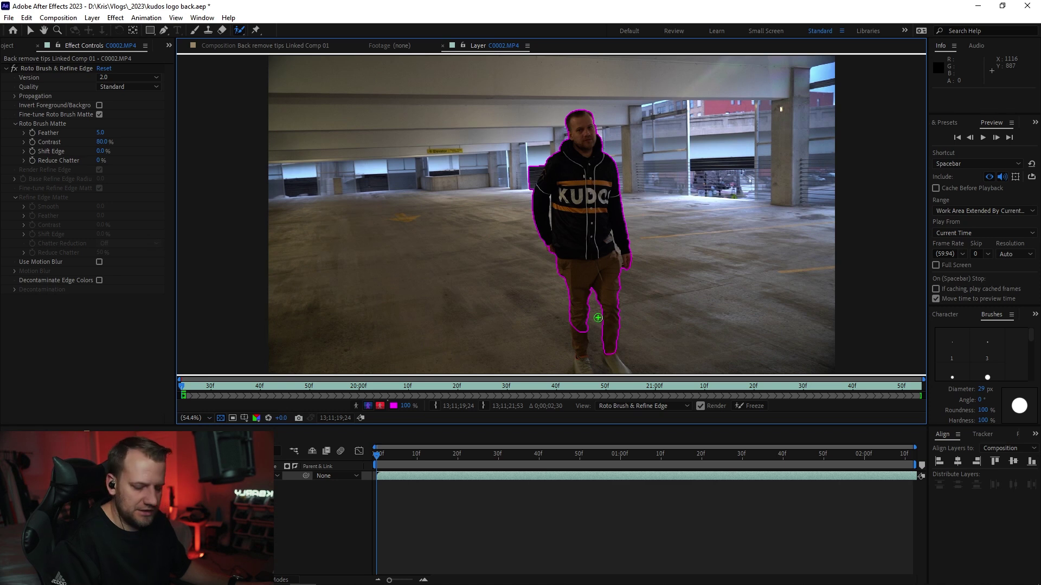
pyautogui.moveTo(597, 318); pyautogui.dragTo(586, 324)
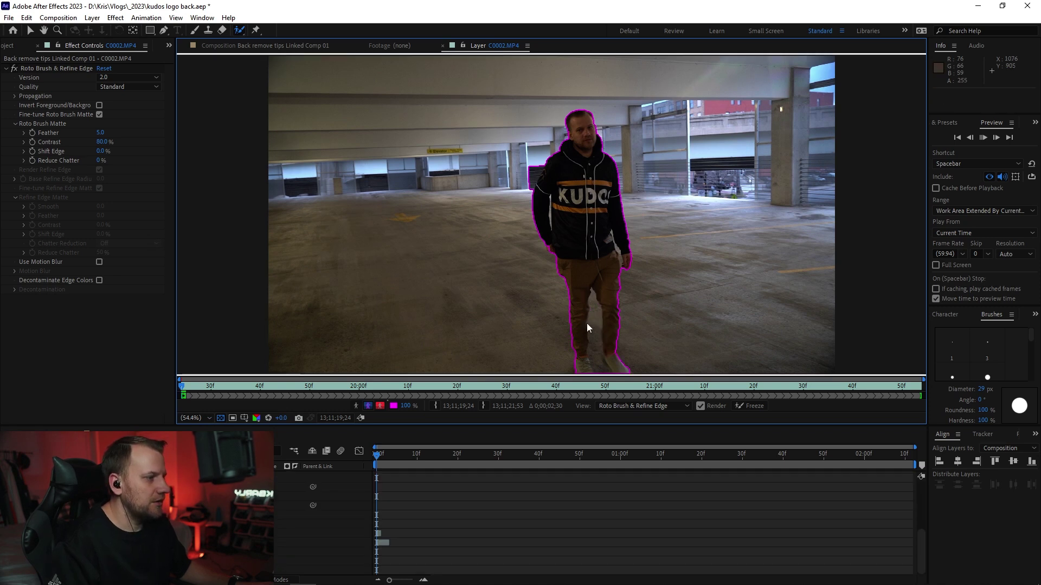
pyautogui.click(366, 455)
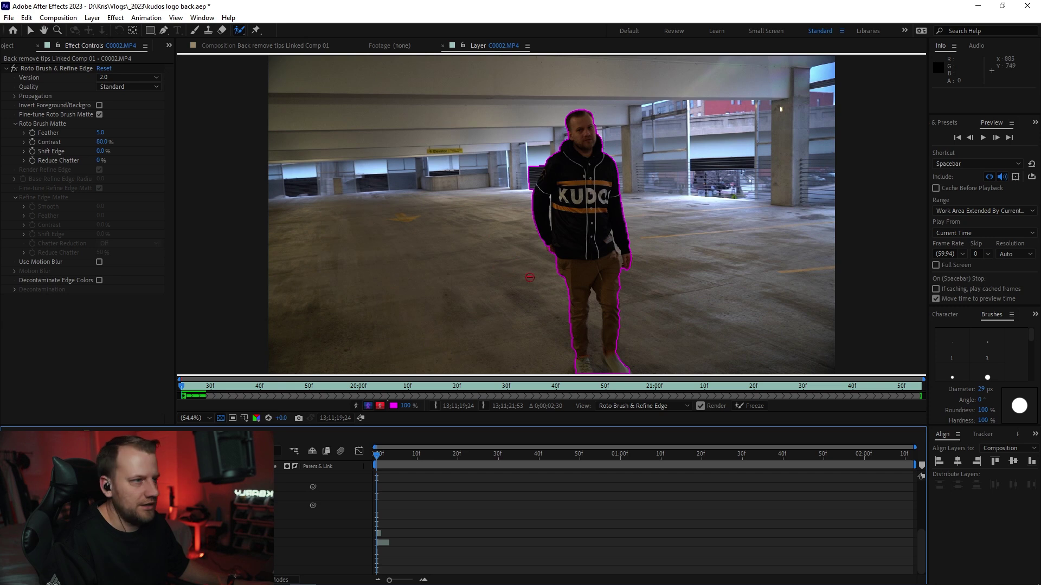
# Set the brush diameter to 31 px and subtract the floor between the man's legs and feet from the selection
pyautogui.moveTo(982, 389); pyautogui.dragTo(1017, 389)
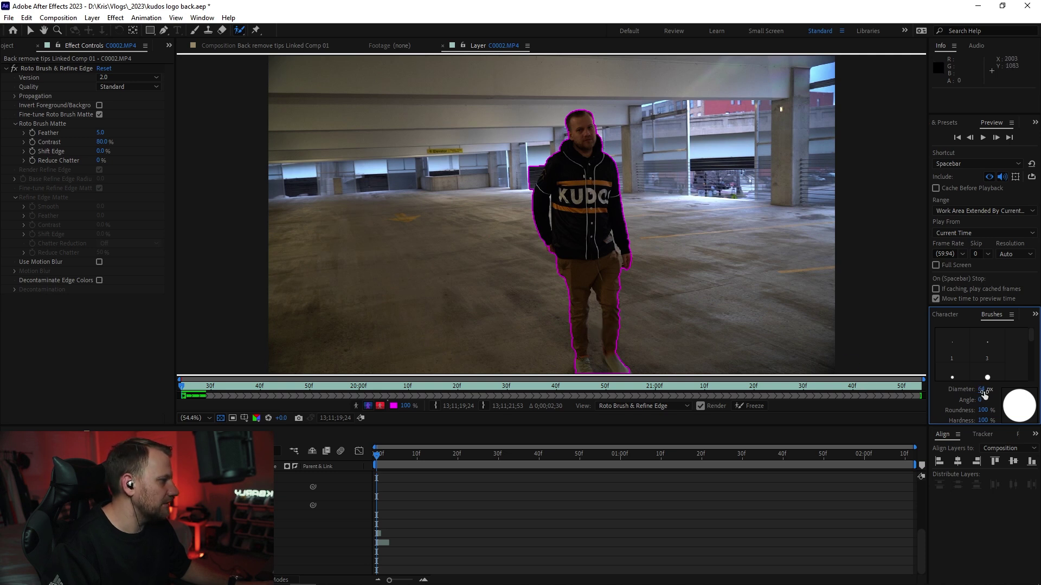
pyautogui.moveTo(976, 389); pyautogui.dragTo(965, 389)
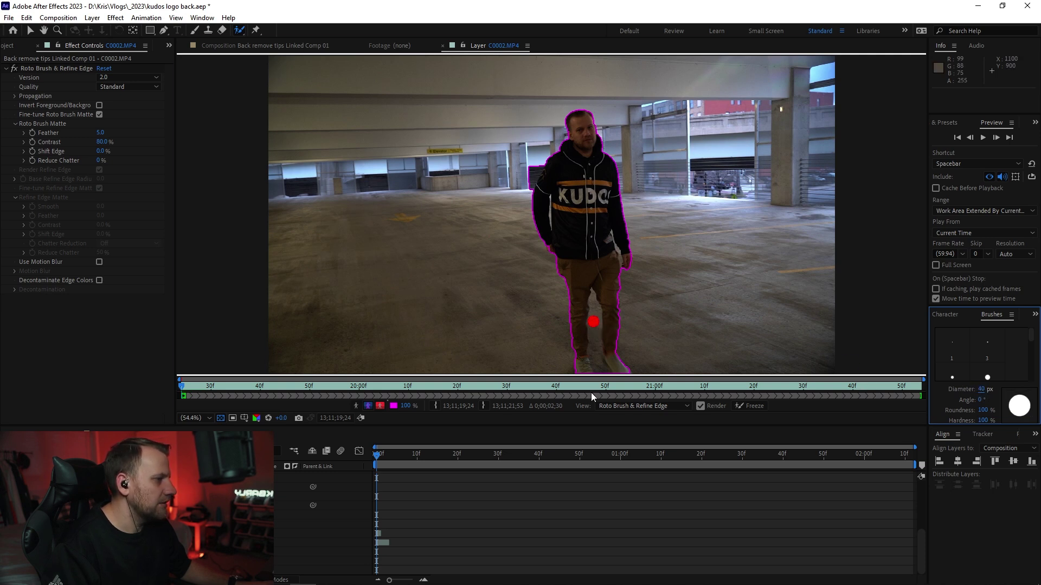
pyautogui.click(983, 389)
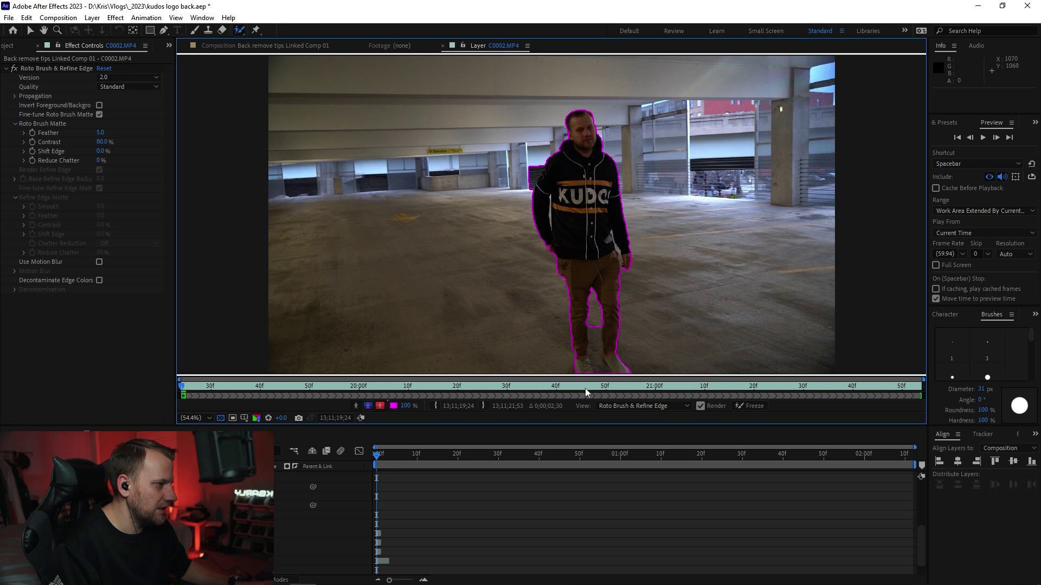
pyautogui.keyDown('alt'); pyautogui.click(593, 344); pyautogui.keyUp('alt')
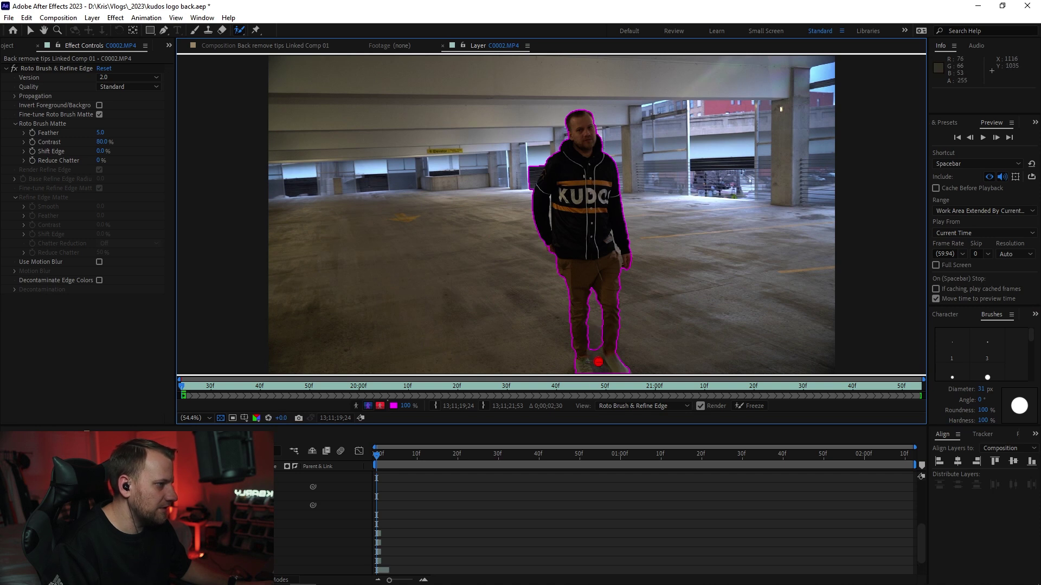
pyautogui.moveTo(608, 353); pyautogui.dragTo(626, 373)
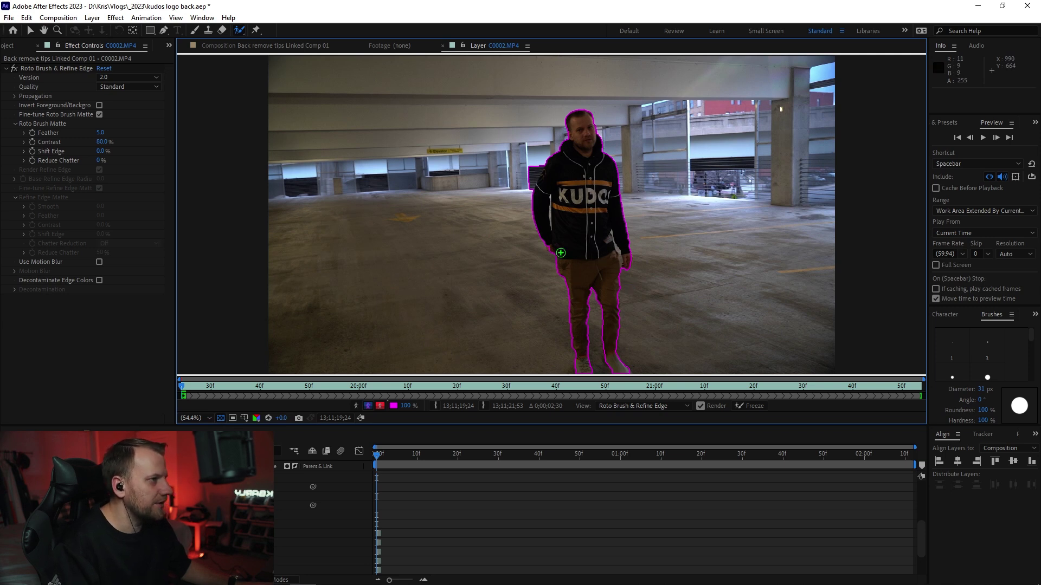
# Set the brush diameter to 23 px and subtract the background patch beside the man's shoulder from the selection
pyautogui.moveTo(554, 222); pyautogui.dragTo(376, 303)
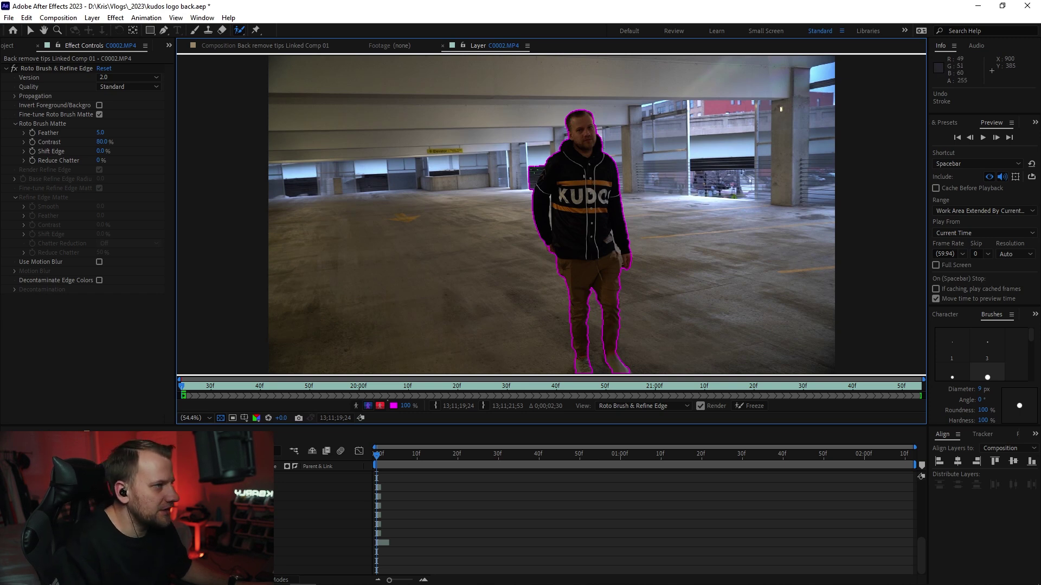
pyautogui.moveTo(978, 394); pyautogui.dragTo(987, 394)
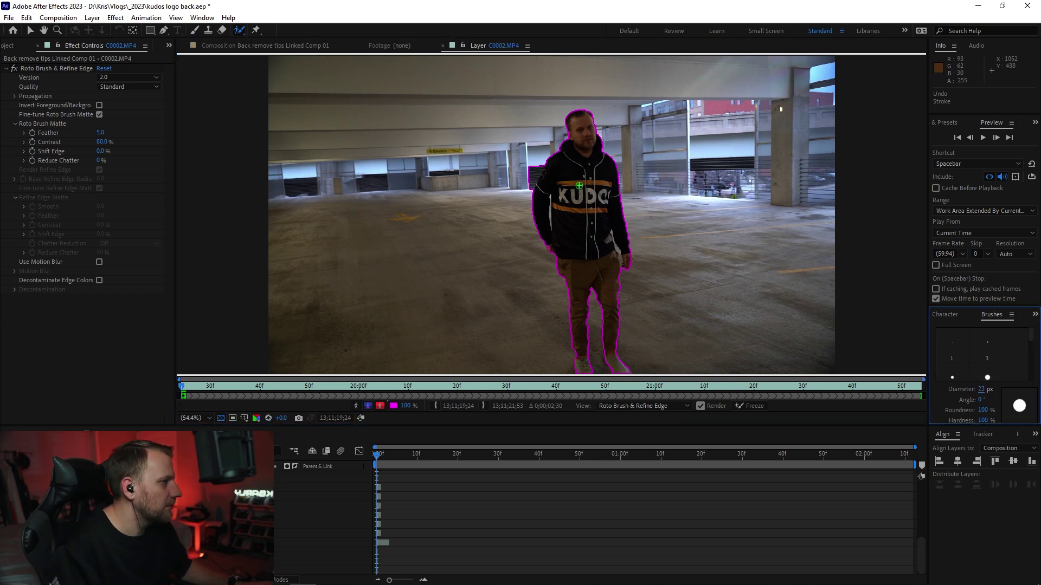
pyautogui.moveTo(512, 201); pyautogui.dragTo(512, 203)
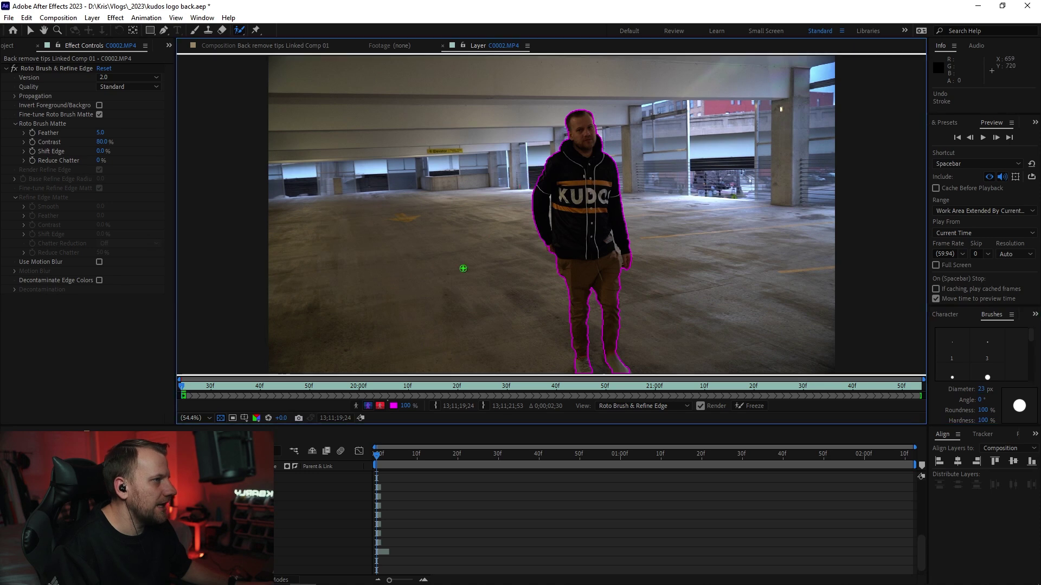
# Refine the Roto Brush selection edges around both of the man's hands at 100% magnification and bring his head into view
pyautogui.press('/')
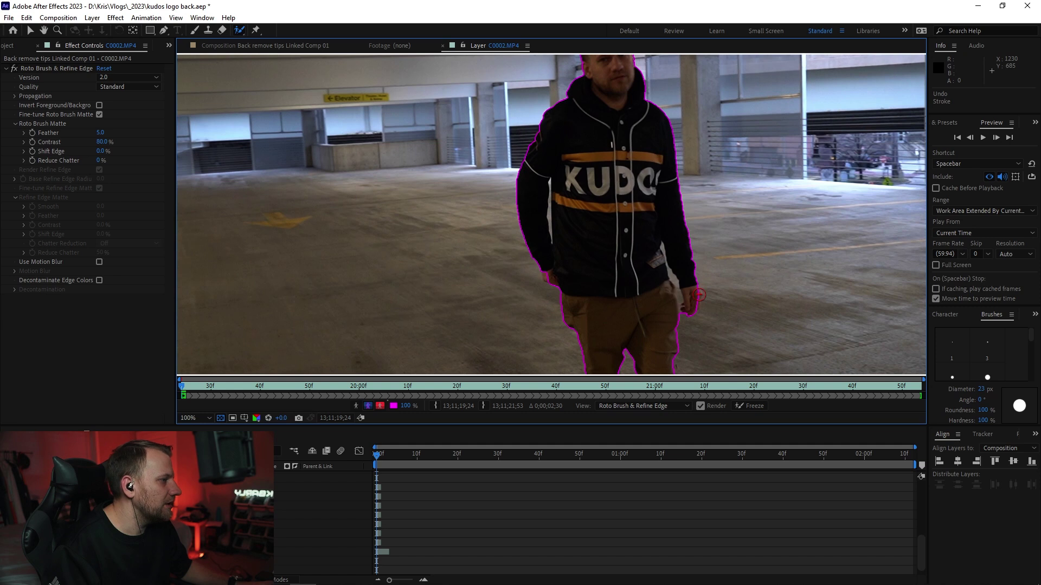
pyautogui.moveTo(696, 294); pyautogui.dragTo(692, 312)
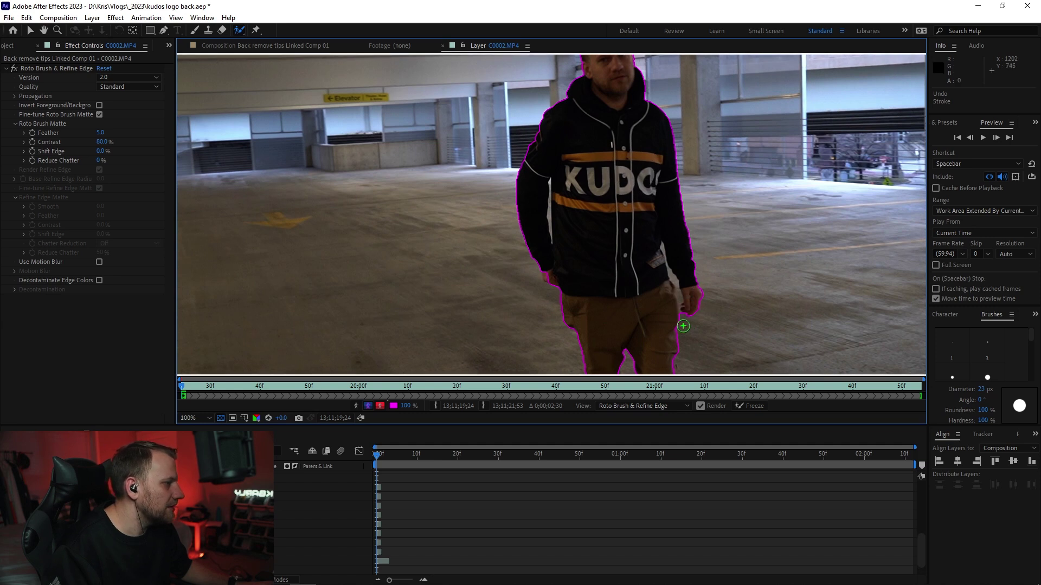
pyautogui.click(548, 276)
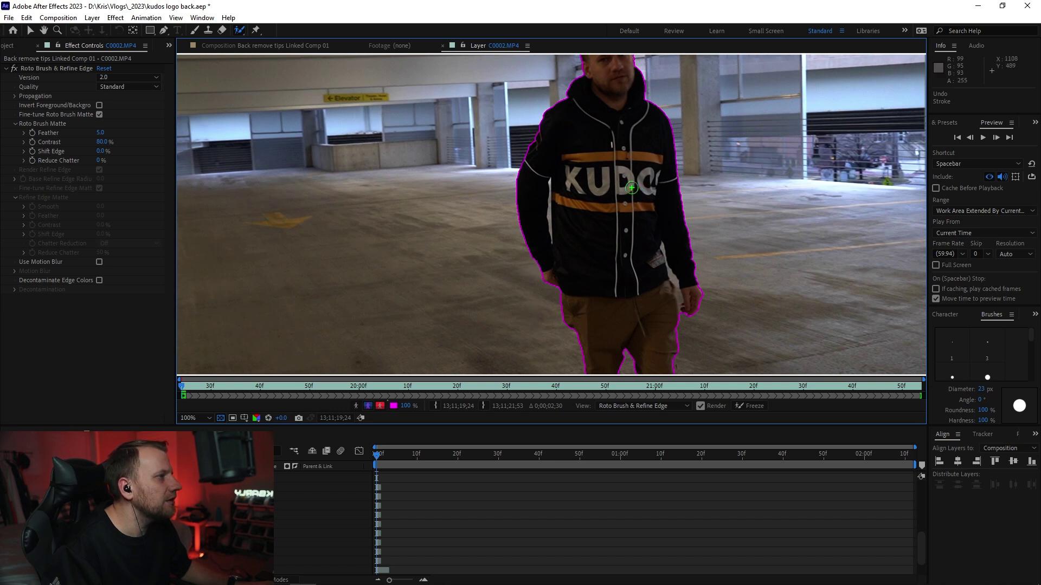
pyautogui.moveTo(630, 157); pyautogui.dragTo(620, 233)
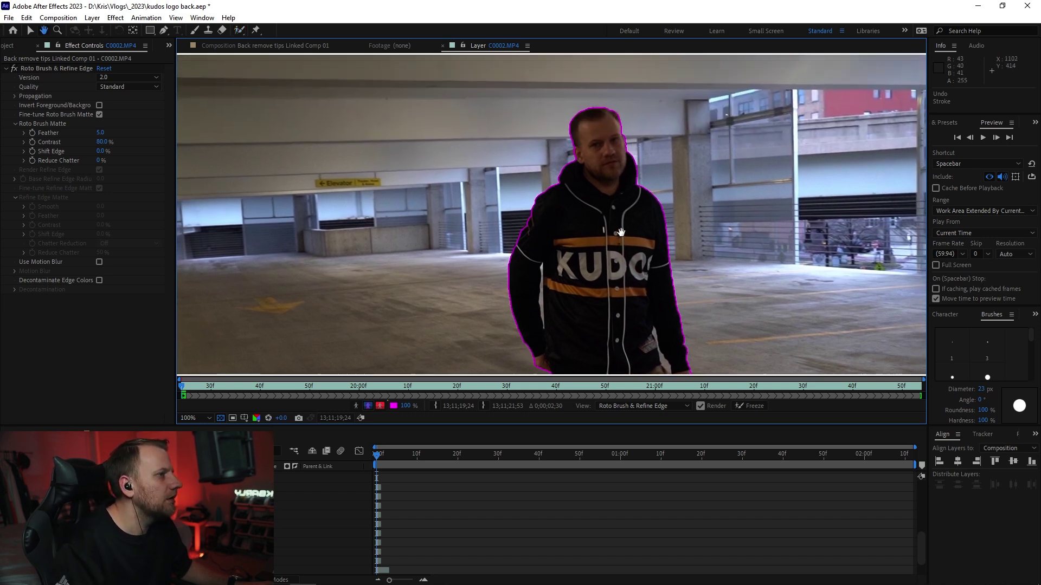
# Examine the Roto Brush outline around the man's jacket, hands, legs and feet on the first frame, ending with the whole frame in view
pyautogui.press('space')
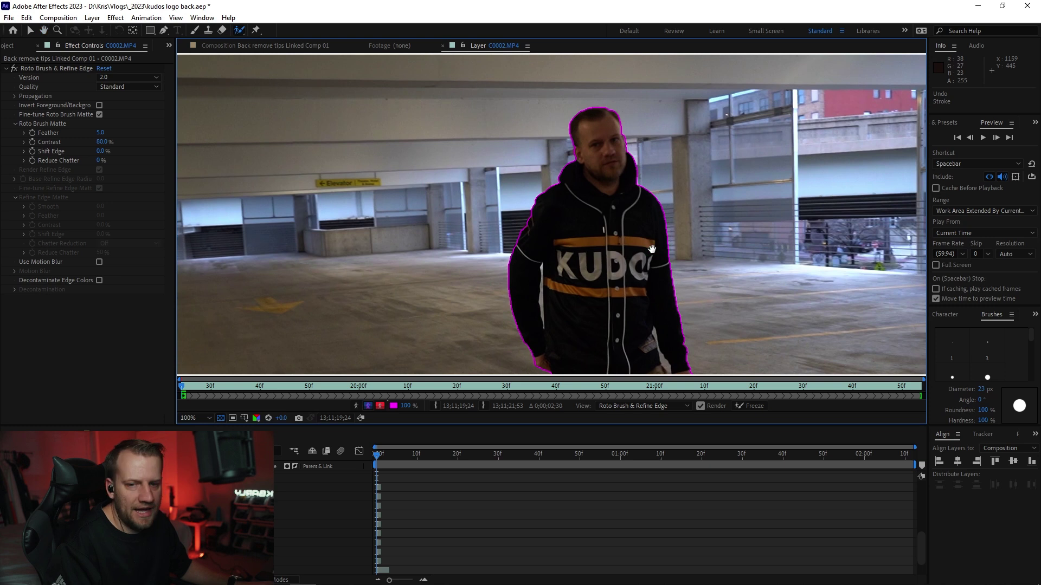
pyautogui.moveTo(651, 251)
pyautogui.mouseDown()
pyautogui.moveTo(618, 170)
pyautogui.moveTo(632, 239)
pyautogui.moveTo(623, 246)
pyautogui.moveTo(728, 258)
pyautogui.mouseUp()
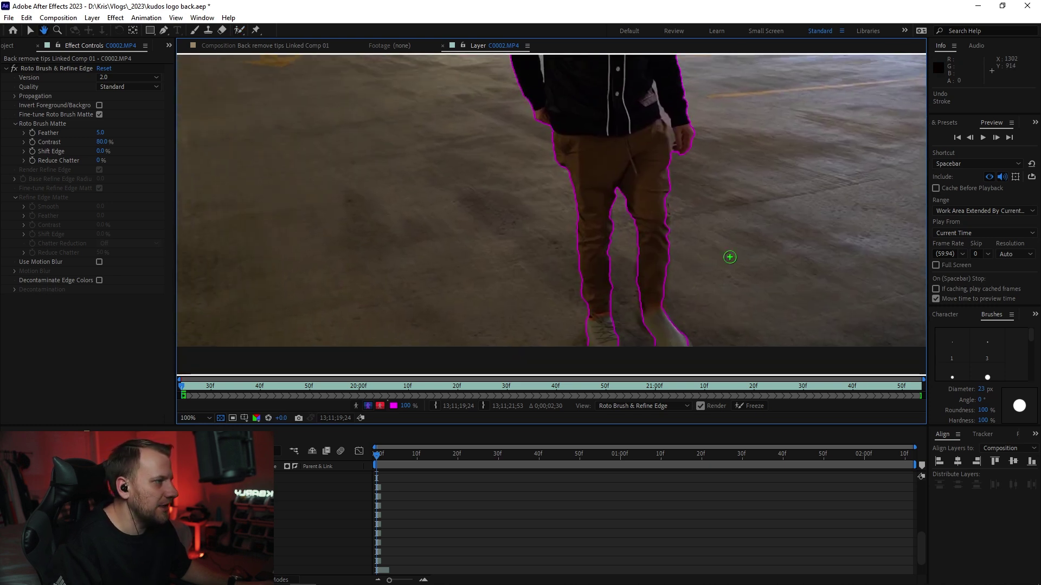
pyautogui.press('space')
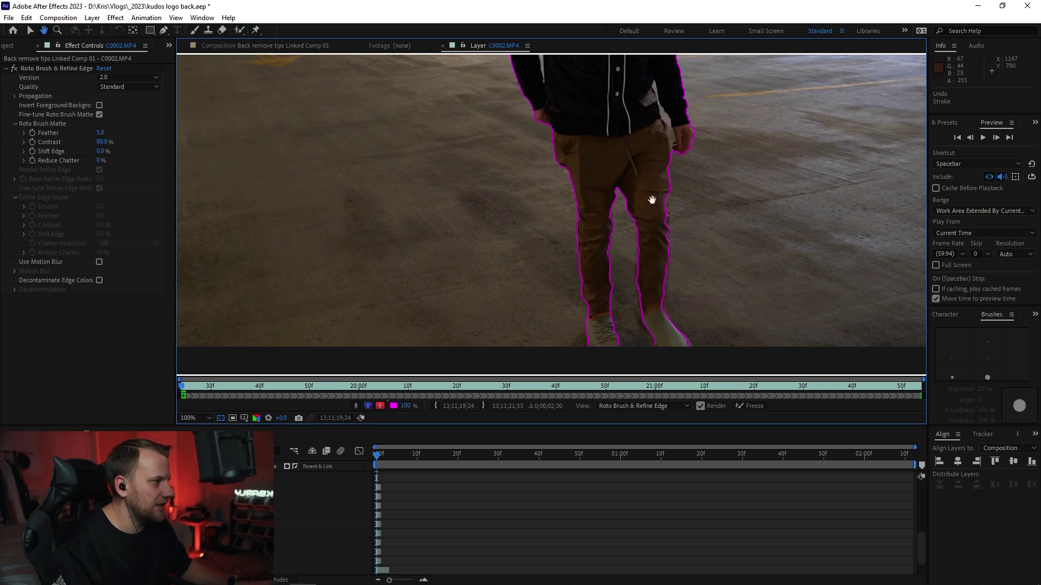
pyautogui.click(241, 34)
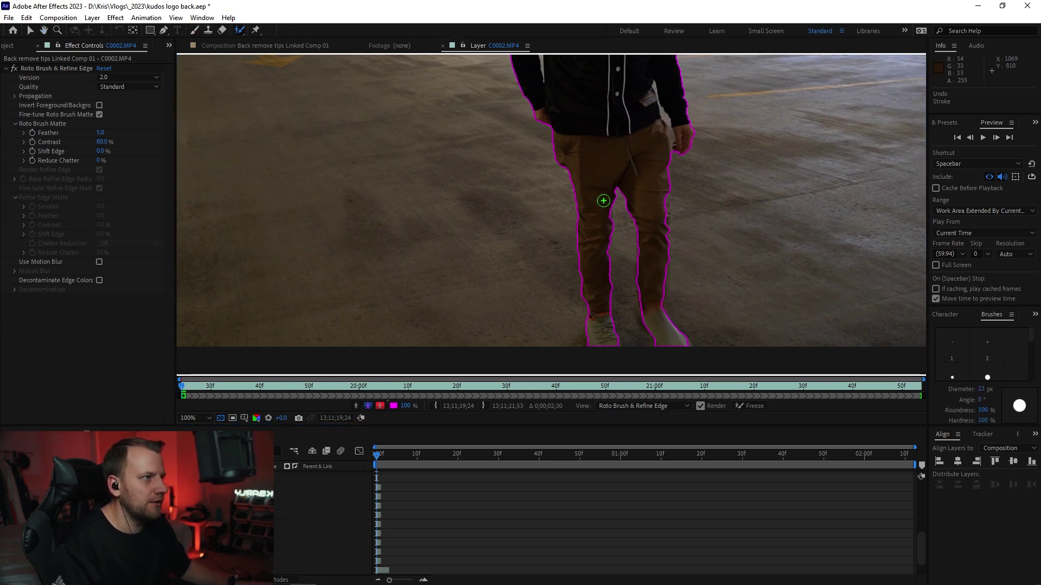
pyautogui.moveTo(623, 239)
pyautogui.mouseDown()
pyautogui.moveTo(673, 255)
pyautogui.moveTo(655, 283)
pyautogui.mouseUp()
pyautogui.moveTo(648, 228); pyautogui.dragTo(651, 255)
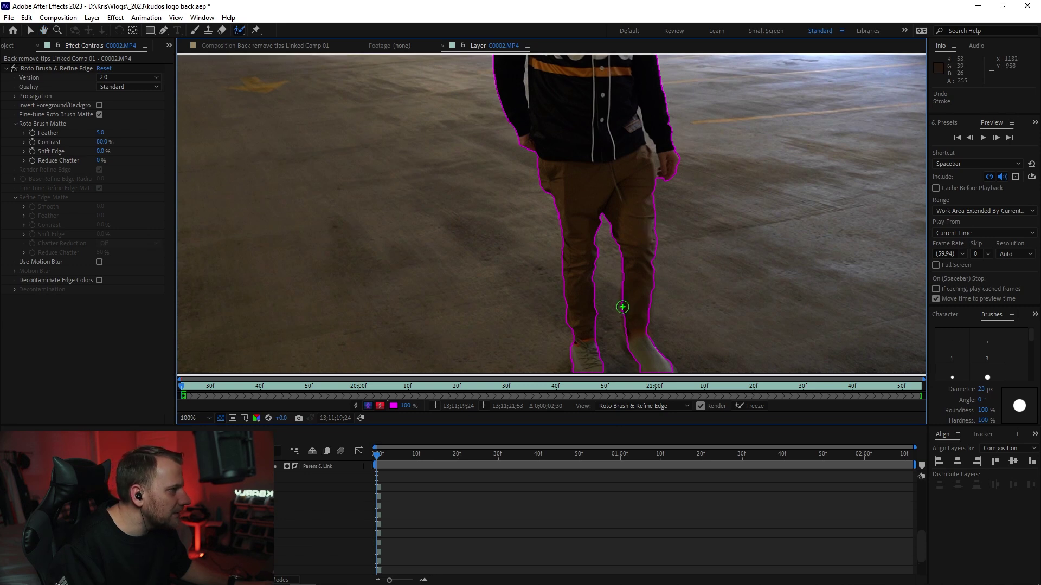
pyautogui.moveTo(591, 284)
pyautogui.mouseDown()
pyautogui.moveTo(578, 240)
pyautogui.moveTo(609, 342)
pyautogui.moveTo(587, 355)
pyautogui.mouseUp()
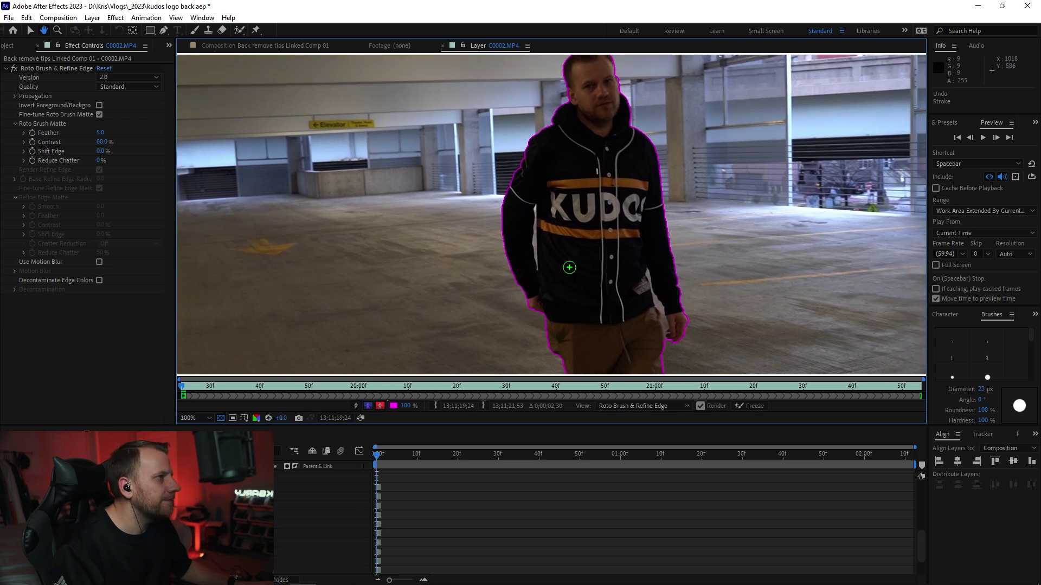
pyautogui.click(194, 417)
pyautogui.click(198, 225)
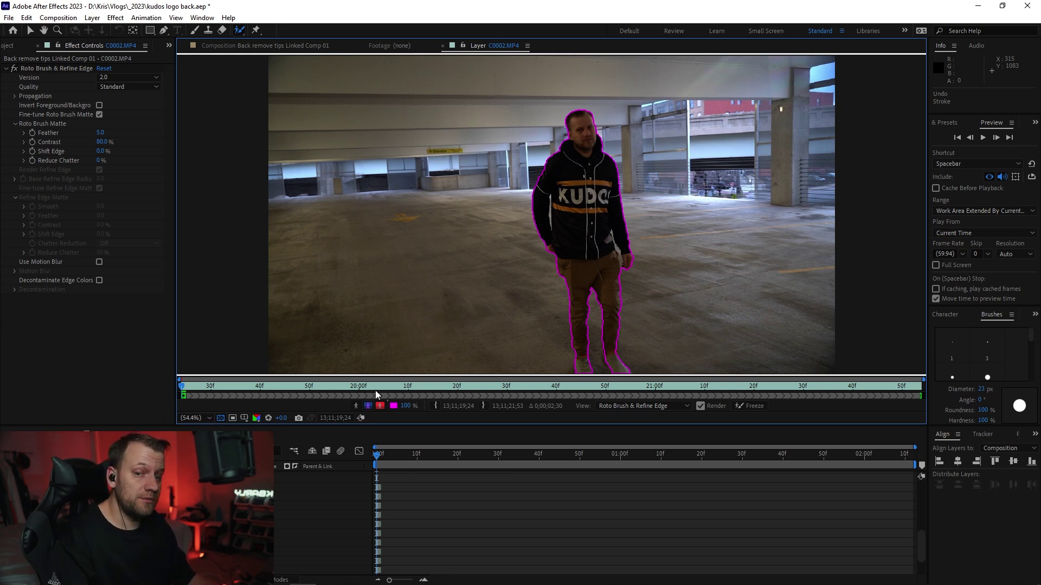
# Subtract the background patch beside the man's shoulder from the selection on frames 13;11;19;25 and 13;11;19;26
pyautogui.press('pagedown')
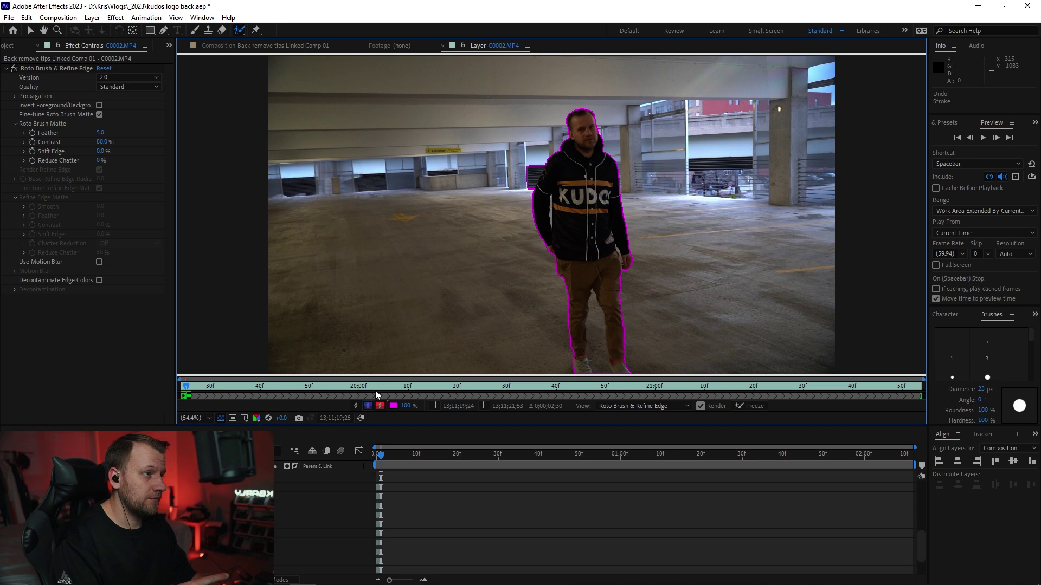
pyautogui.press('pageup')
pyautogui.press('pagedown')
pyautogui.press('pageup')
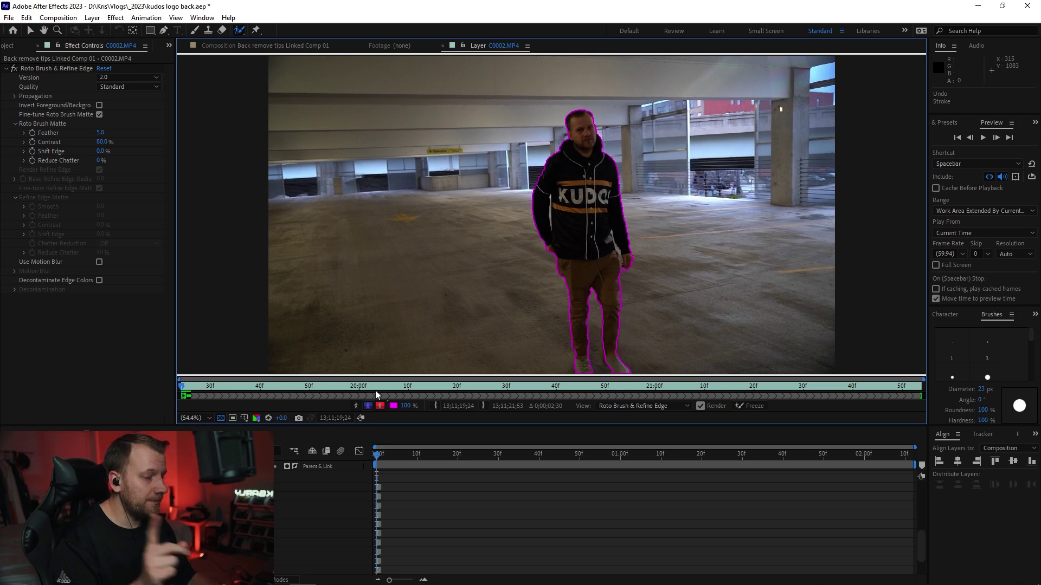
pyautogui.press('pagedown')
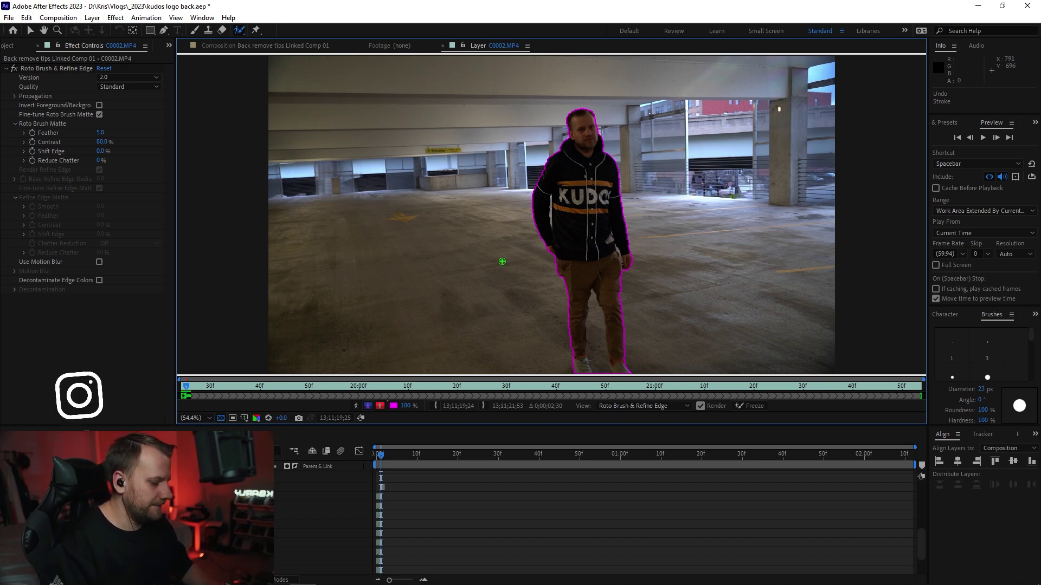
pyautogui.press('pagedown')
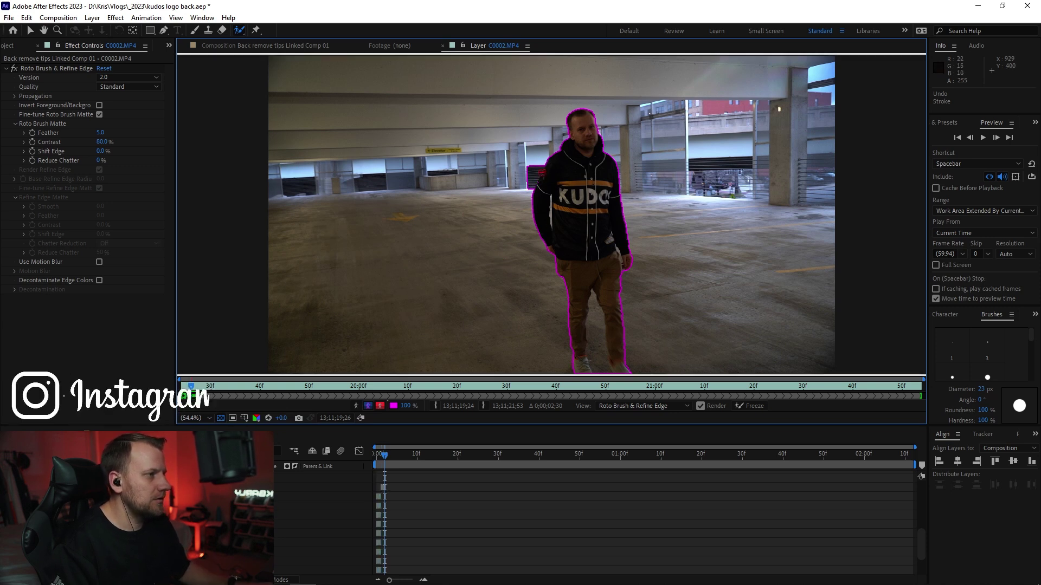
pyautogui.moveTo(536, 161); pyautogui.dragTo(527, 193)
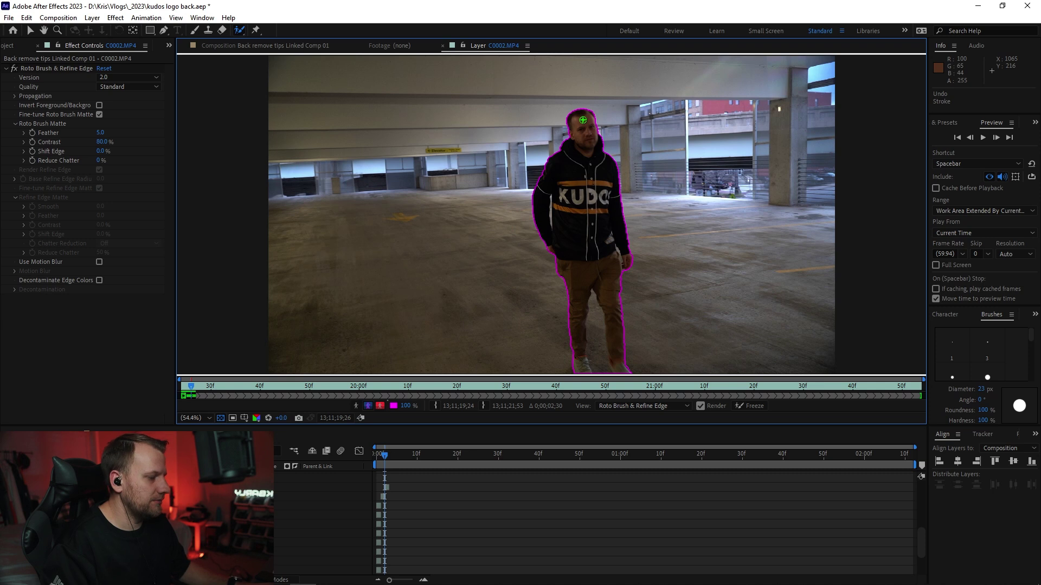
# Subtract the floor between the man's legs from the selection on frames 13;11;19;25 and 13;11;19;26
pyautogui.press('pagedown')
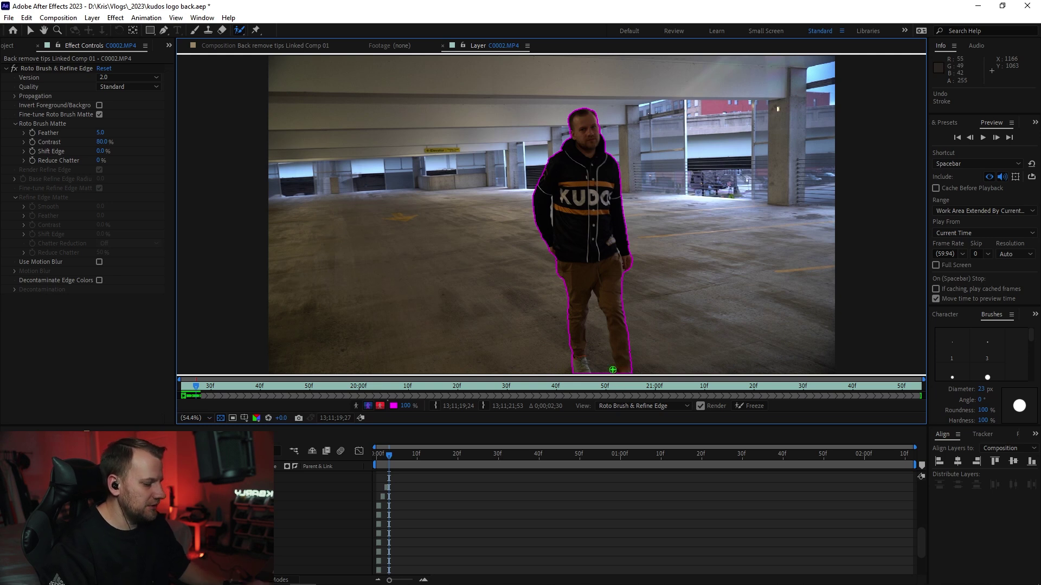
pyautogui.press('pageup')
pyautogui.press('pageup')
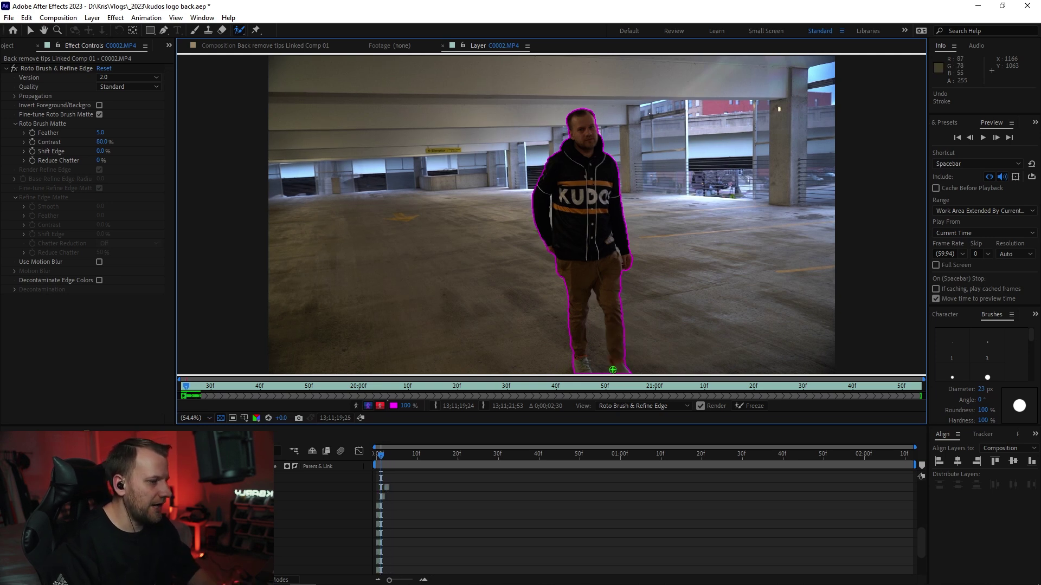
pyautogui.press('pageup')
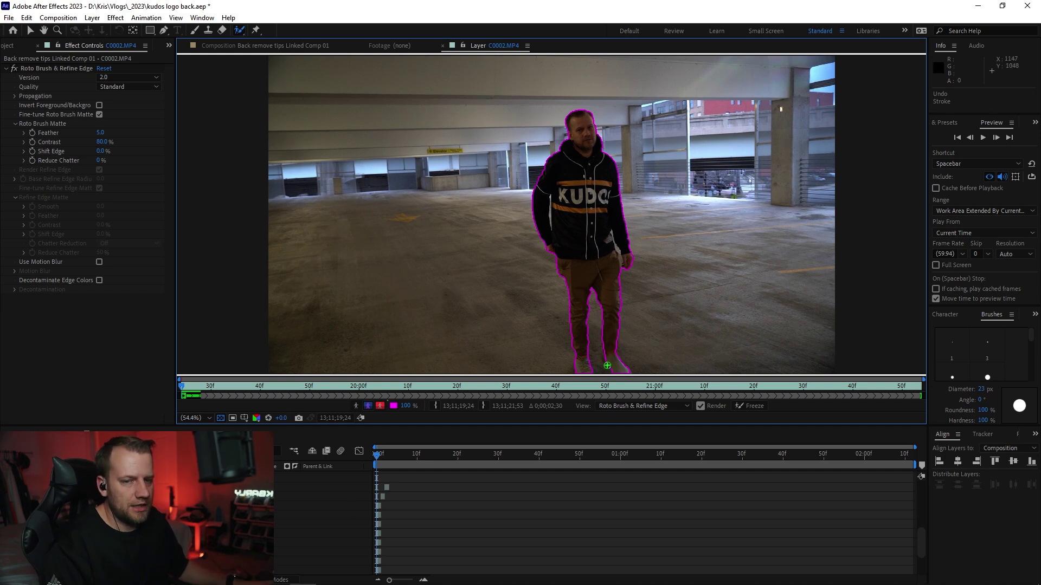
pyautogui.press('pagedown')
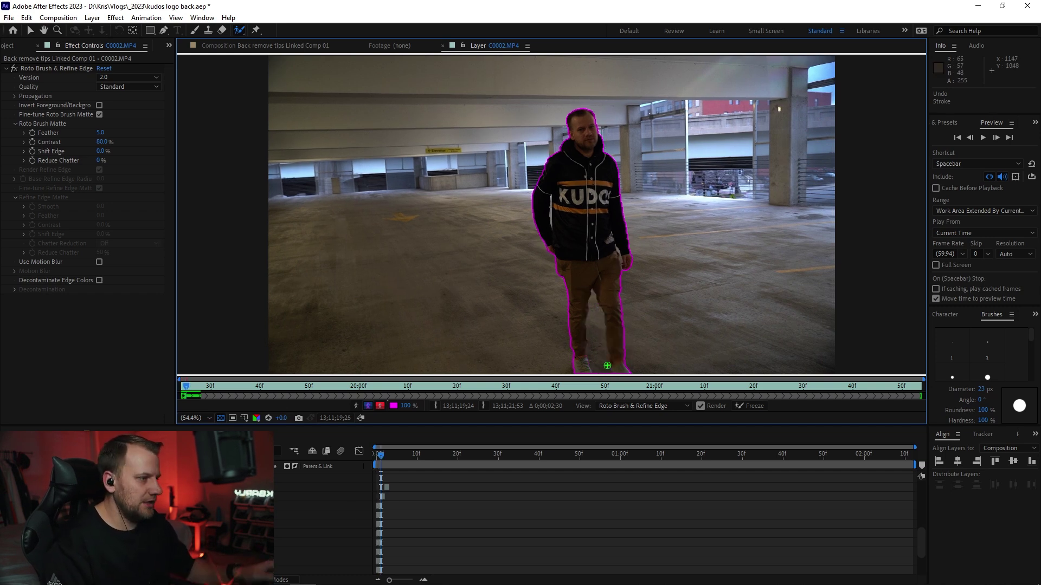
pyautogui.moveTo(596, 313); pyautogui.dragTo(597, 332)
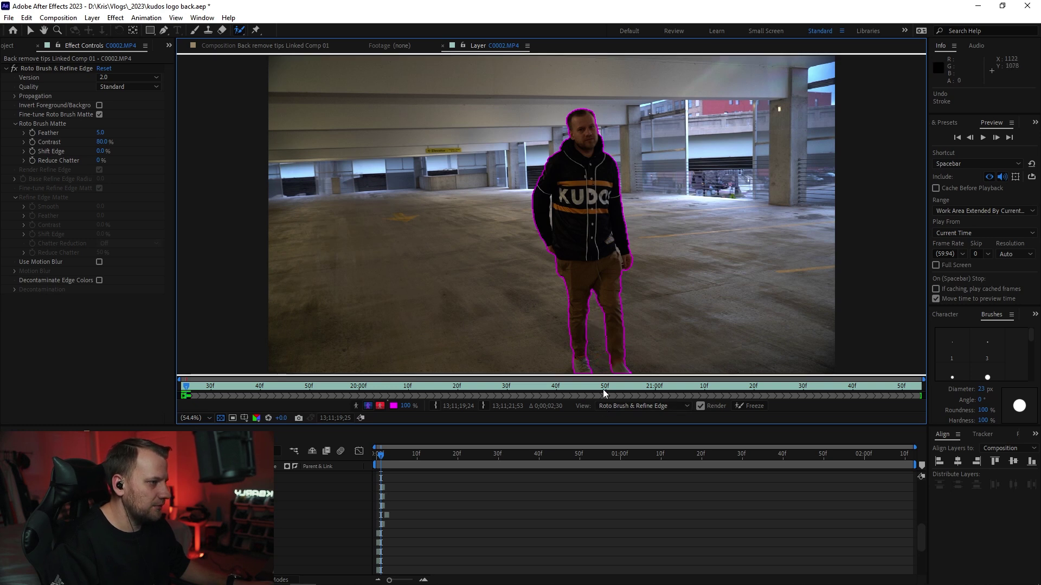
pyautogui.press('pagedown')
pyautogui.moveTo(594, 345); pyautogui.dragTo(594, 347)
# Step through the following frames and preview the clip to check how the selection outline follows the man
pyautogui.press('pagedown')
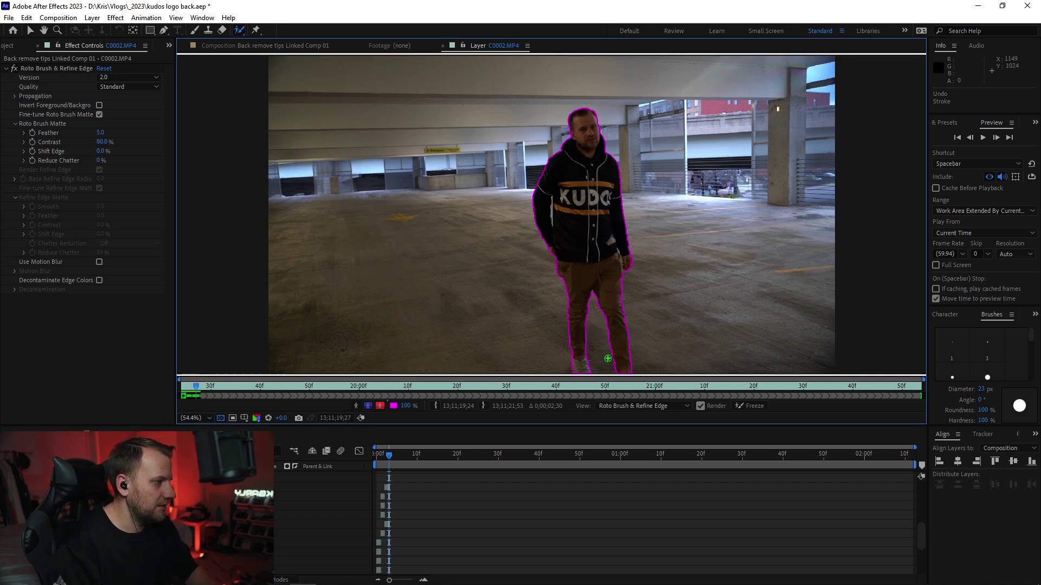
pyautogui.press('pagedown')
pyautogui.press('pagedown')
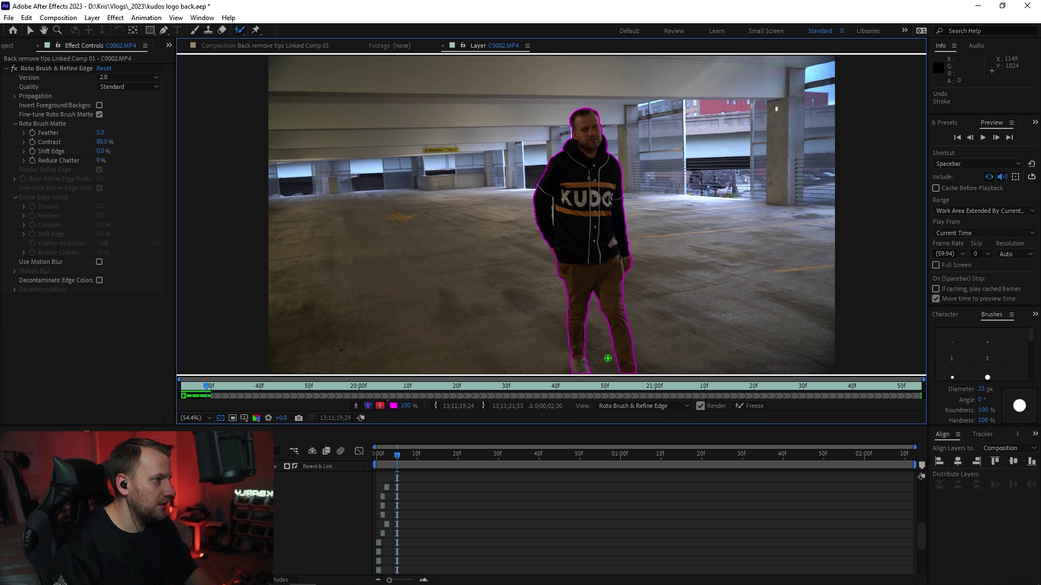
pyautogui.press('pagedown')
pyautogui.press('pagedown')
pyautogui.press('pagedown')
pyautogui.press('pagedown')
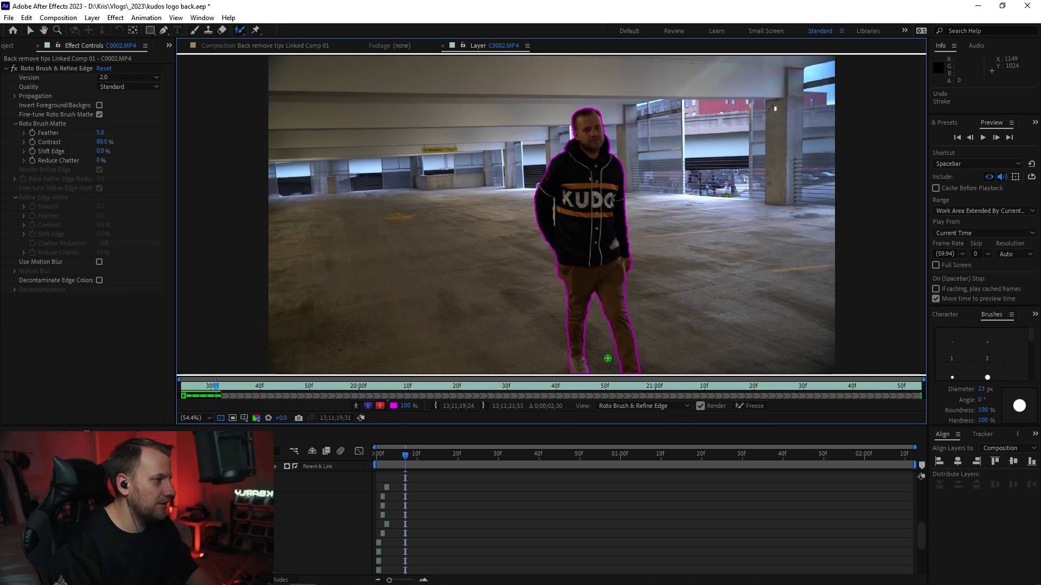
pyautogui.press('pagedown')
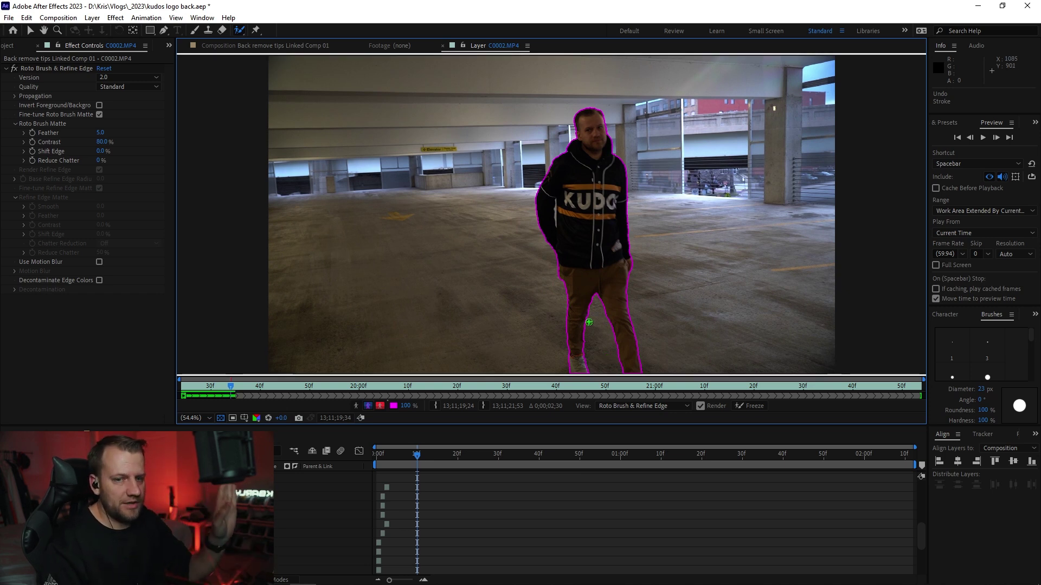
pyautogui.press('space')
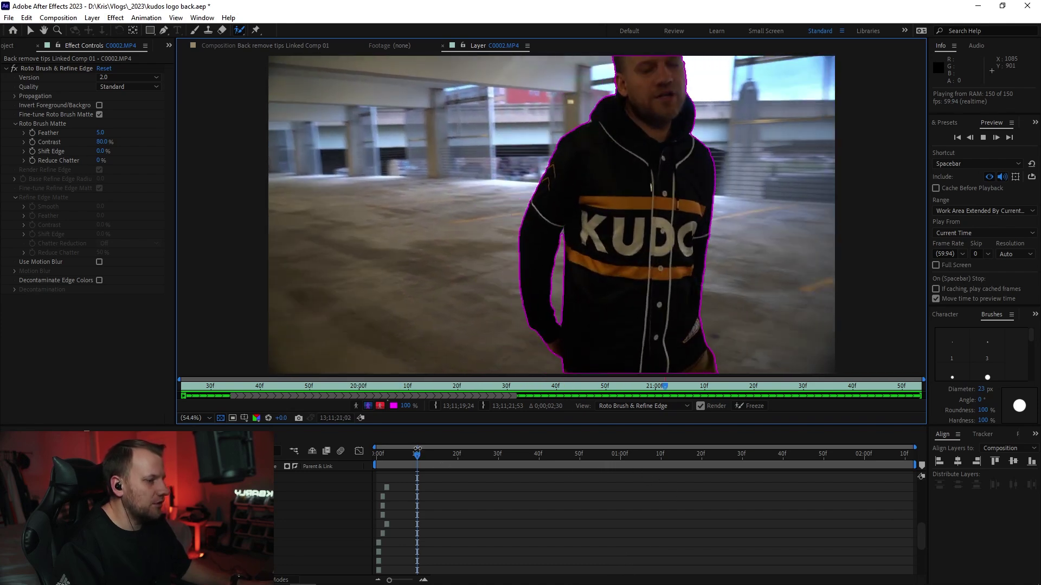
# Try to refine the man's hair edge on frame 13;11;19;25 with the Refine Edge tool and an 11 px brush
pyautogui.click(380, 460)
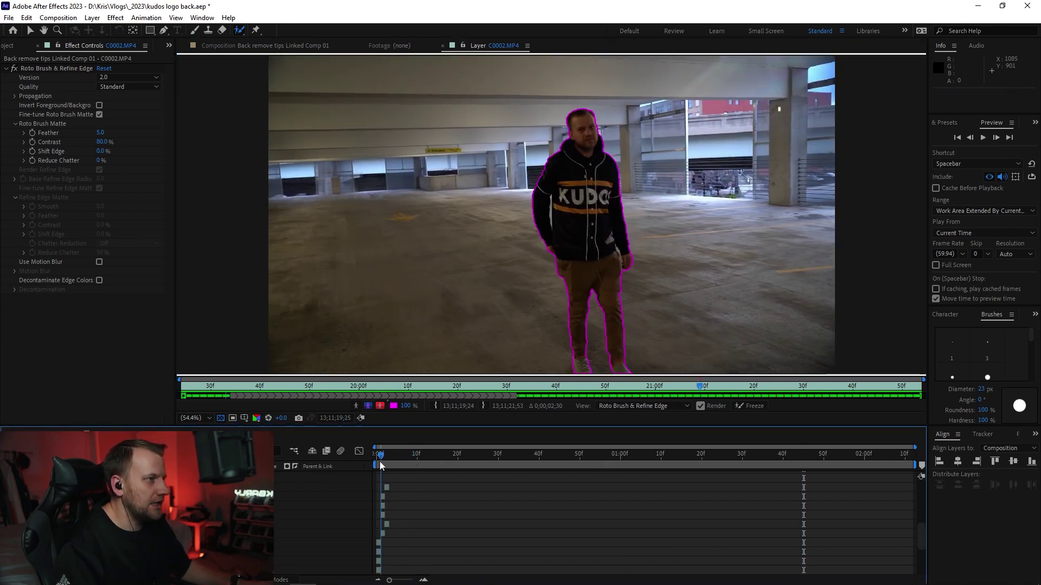
pyautogui.click(240, 31)
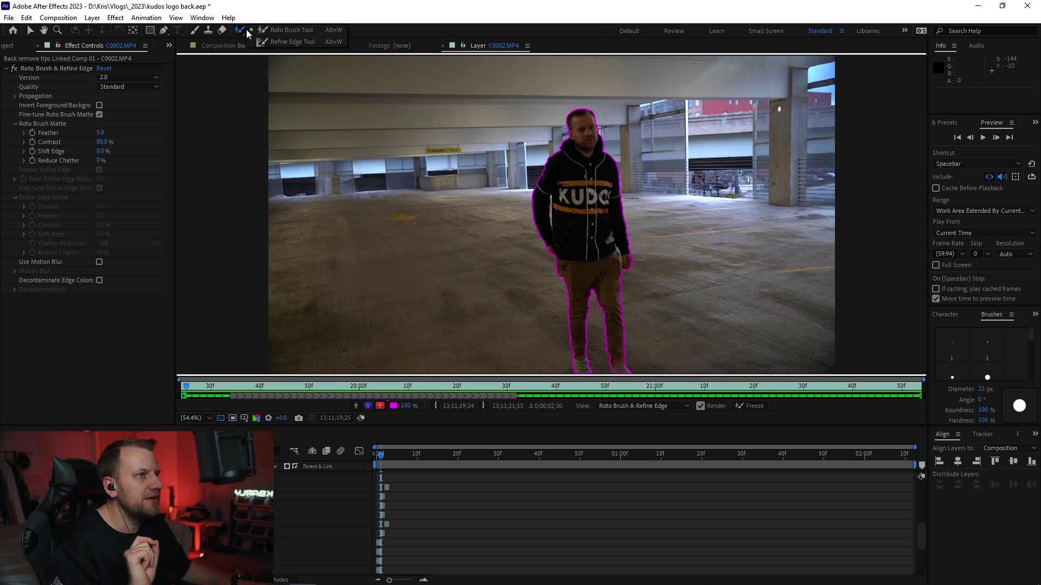
pyautogui.click(282, 29)
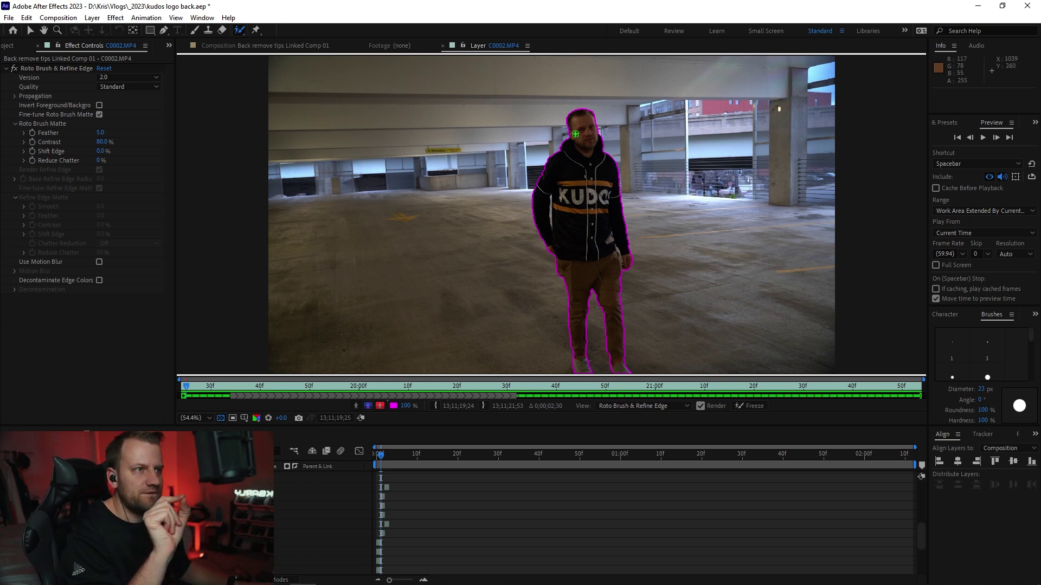
pyautogui.press('.')
pyautogui.press('.')
pyautogui.press('.')
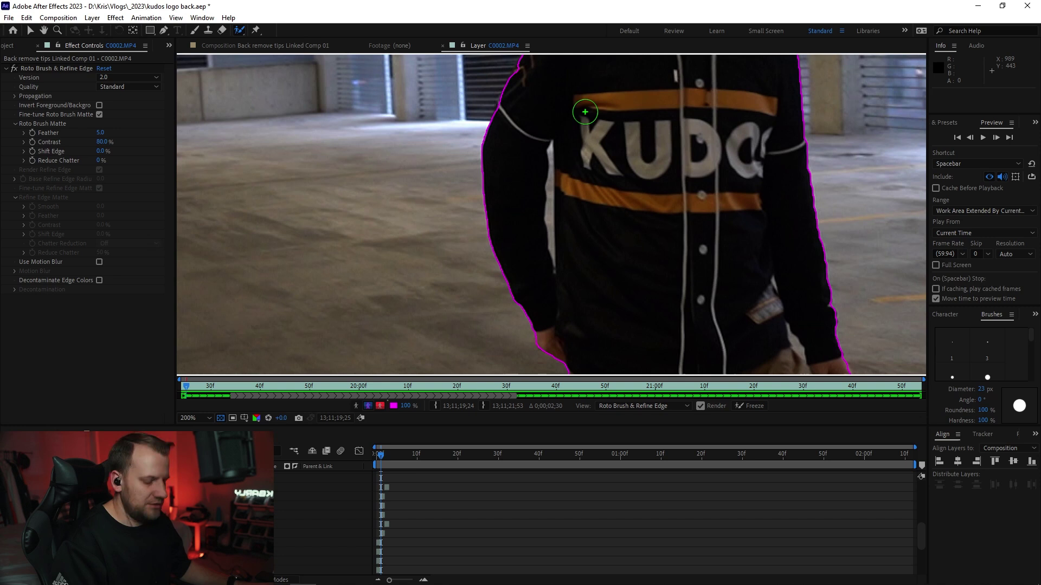
pyautogui.moveTo(603, 110)
pyautogui.mouseDown()
pyautogui.moveTo(532, 268)
pyautogui.moveTo(445, 370)
pyautogui.mouseUp()
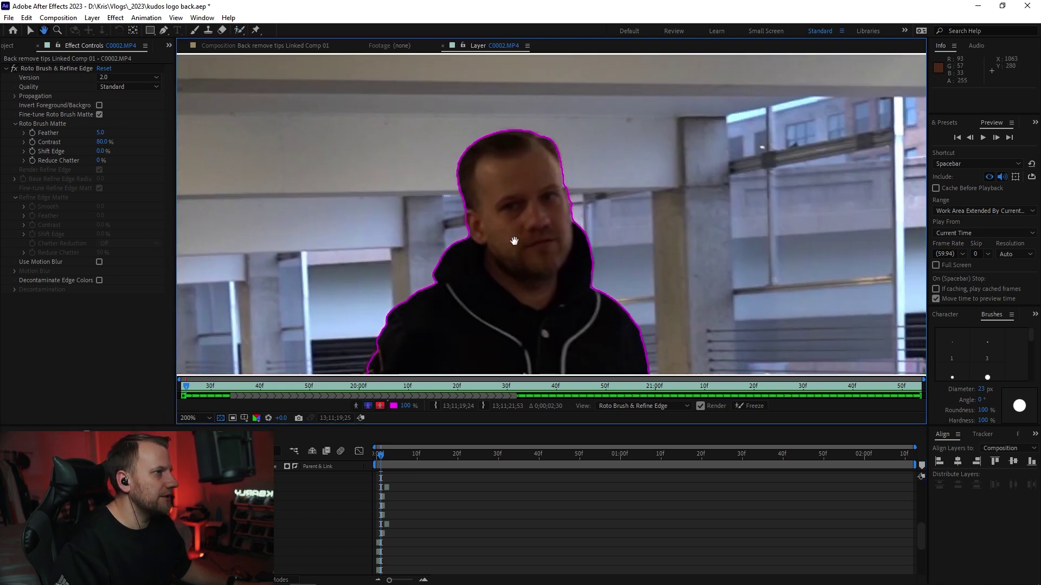
pyautogui.click(239, 31)
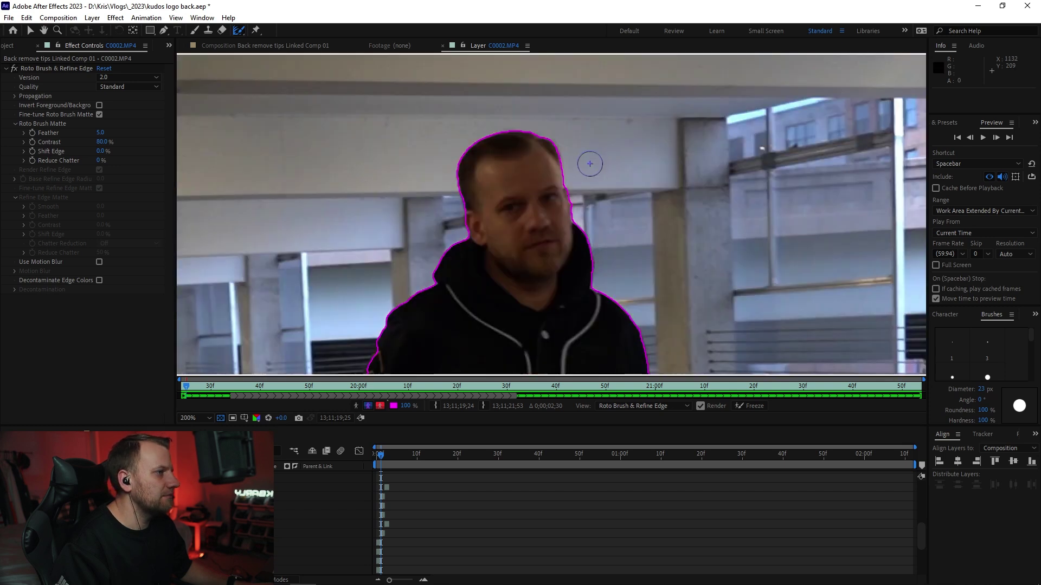
pyautogui.moveTo(590, 163); pyautogui.dragTo(576, 157)
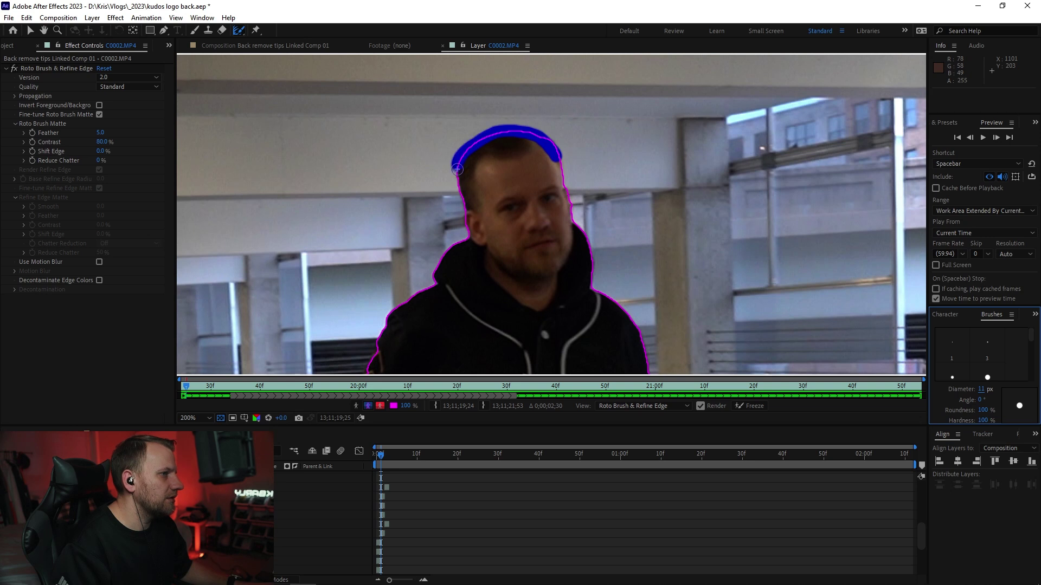
pyautogui.moveTo(470, 210); pyautogui.dragTo(470, 212)
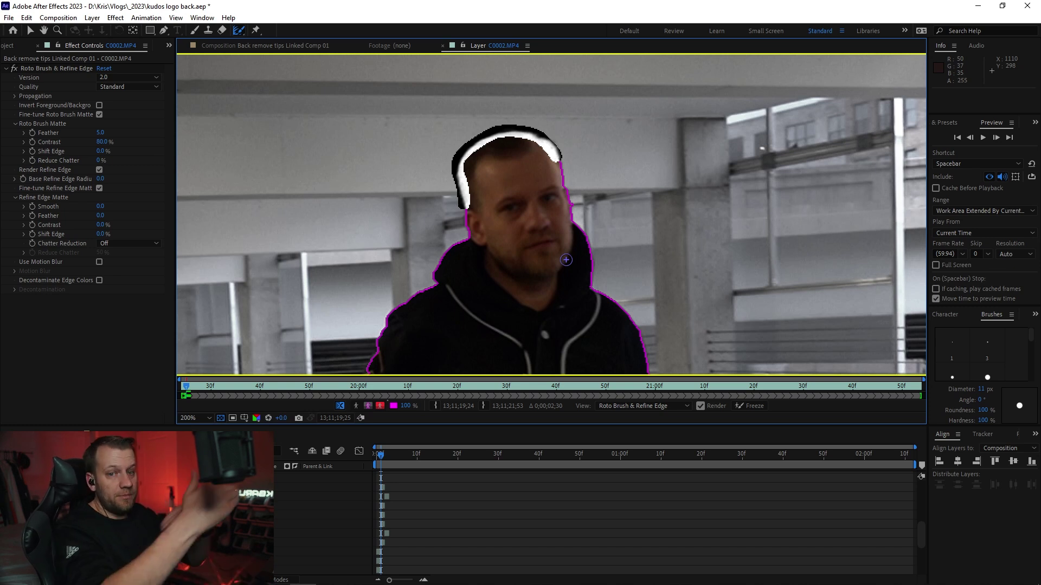
# Preview the clip from the first frame to check the refined hair edge, with the whole frame in view
pyautogui.moveTo(380, 454); pyautogui.dragTo(370, 460)
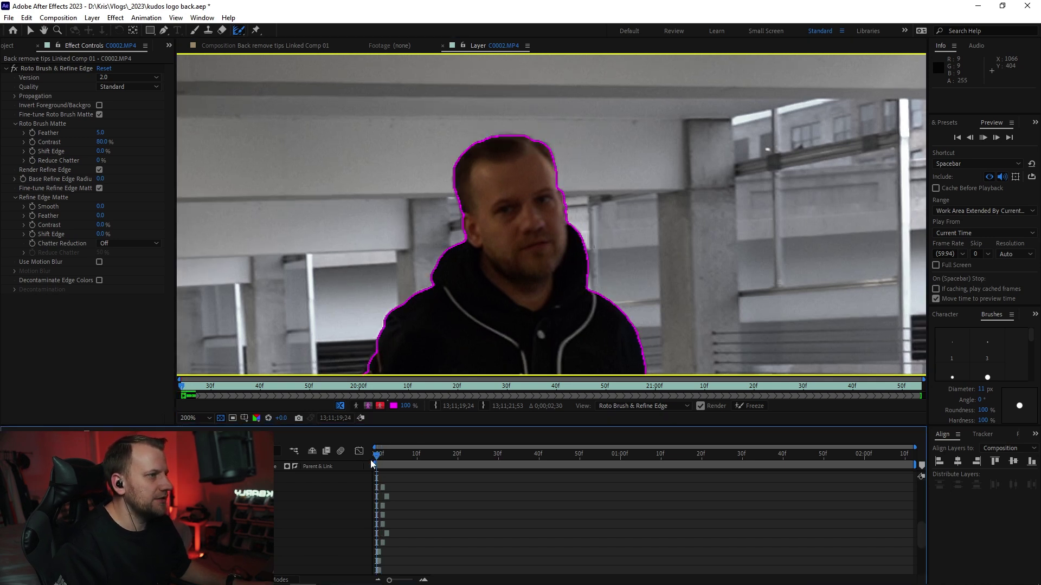
pyautogui.press('space')
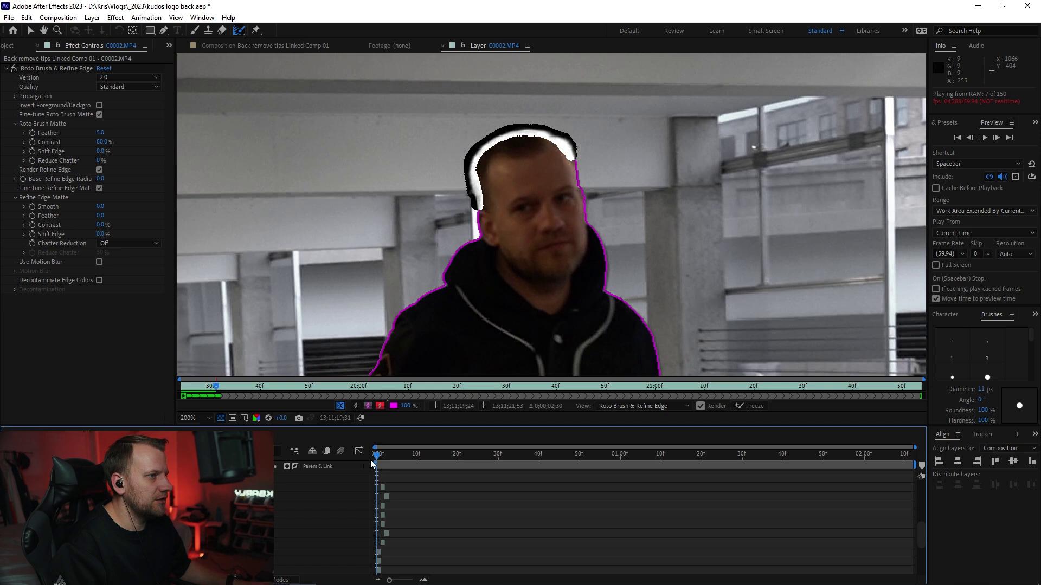
pyautogui.hotkey('shift', '/')
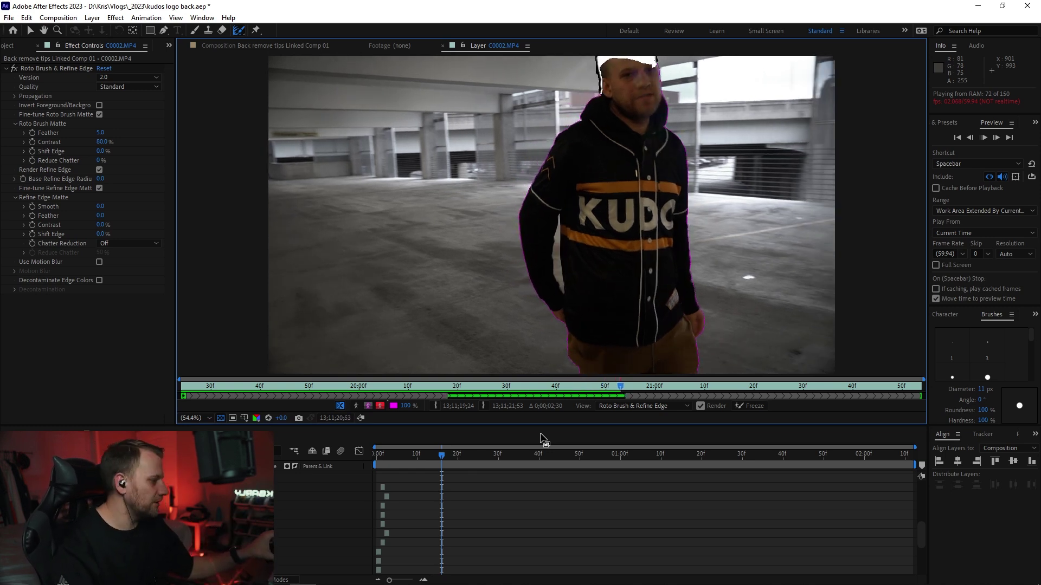
# Undo the Refine Edge stroke on the man's hair and switch back to the Roto Brush tool
pyautogui.hotkey('ctrl', 'z')
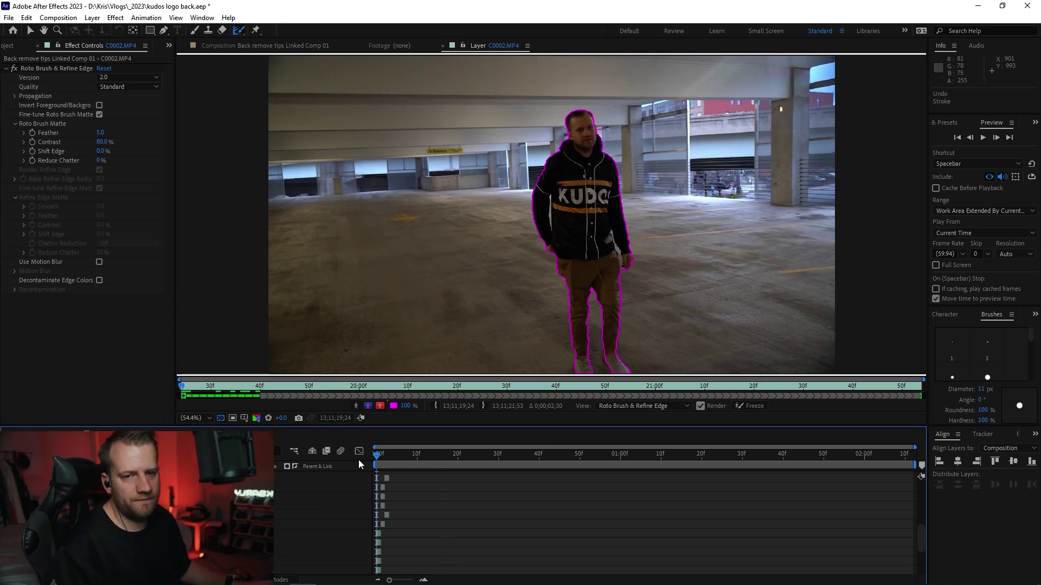
pyautogui.click(237, 33)
pyautogui.click(273, 30)
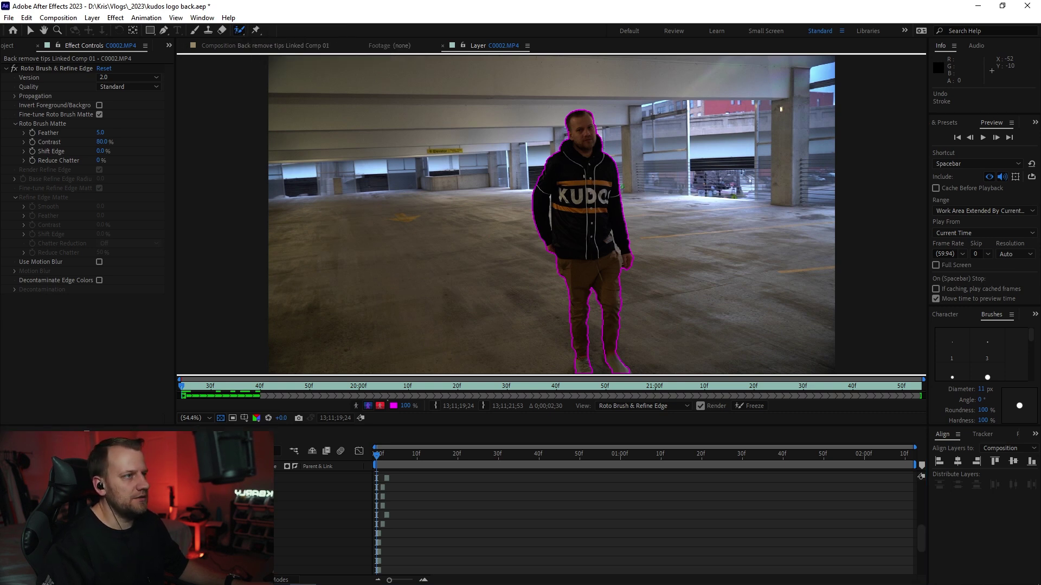
# Turn on Use Motion Blur in the Roto Brush & Refine Edge effect and play the clip to check the outline
pyautogui.click(485, 460)
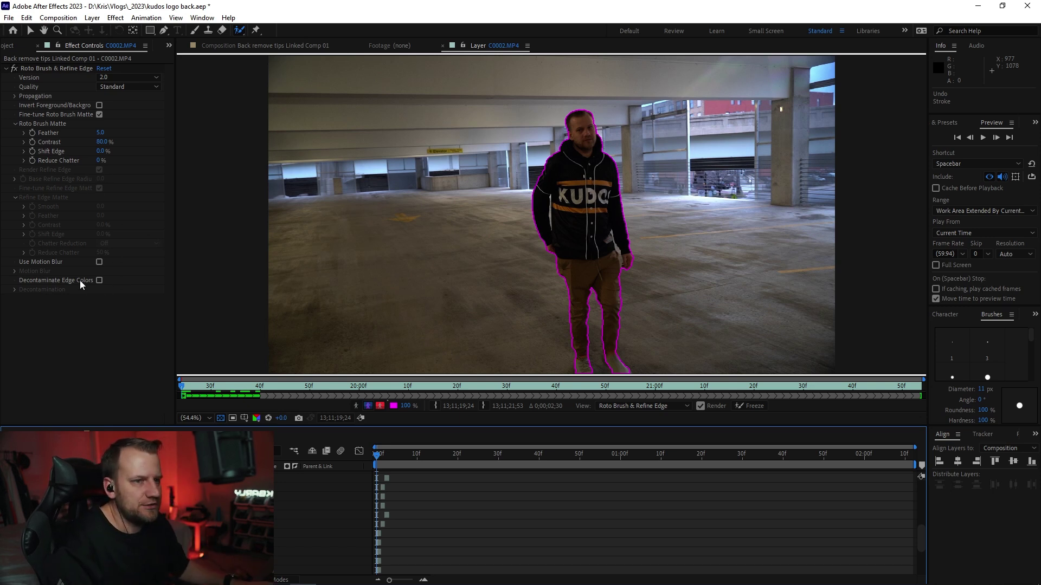
pyautogui.click(99, 262)
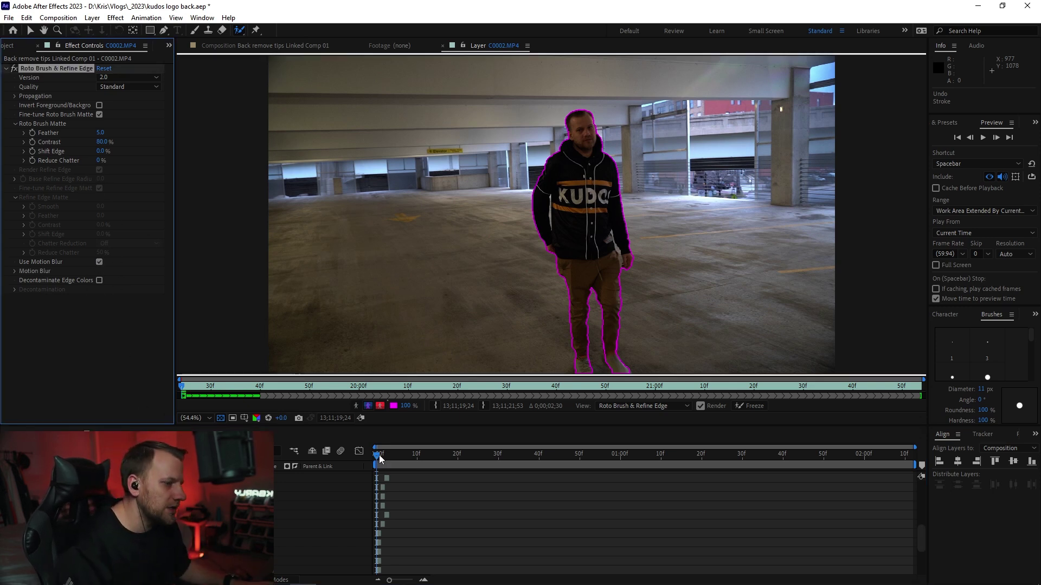
pyautogui.press('space')
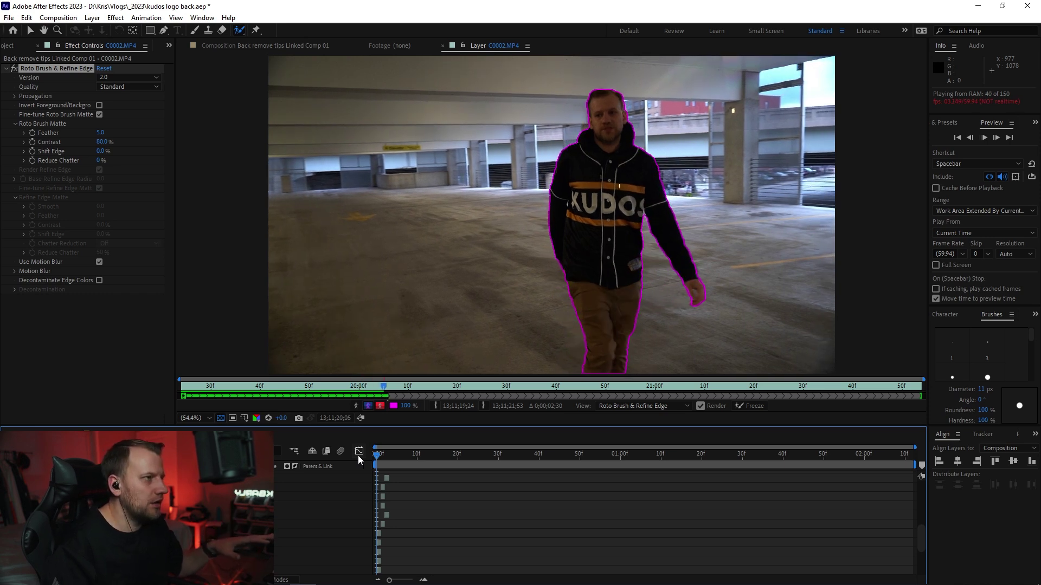
pyautogui.press('space')
pyautogui.click(391, 457)
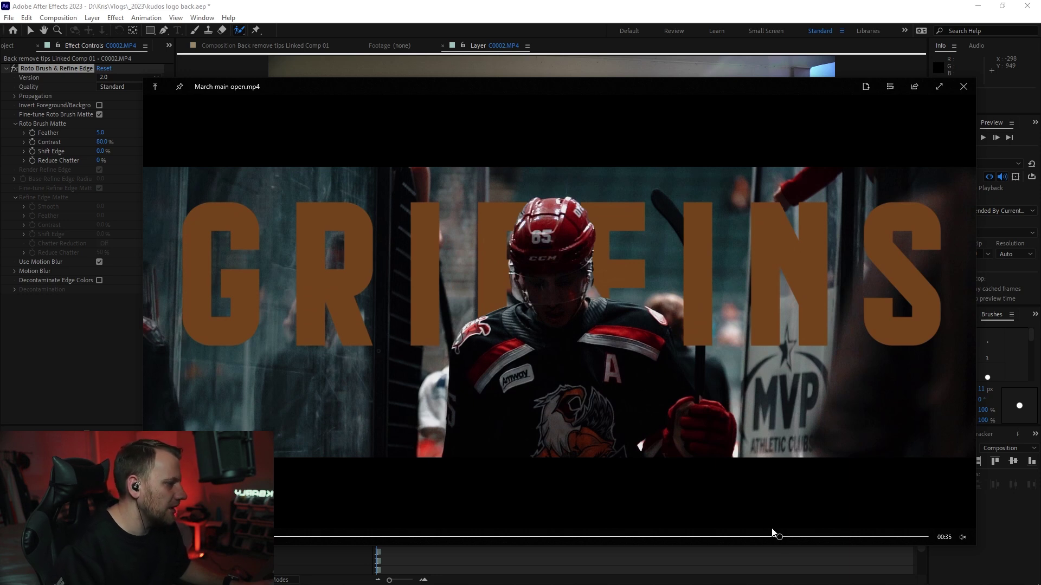
# Scrub through March main open.mp4 around the GRIFFINS title shot in the video player, then close the player
pyautogui.moveTo(773, 537); pyautogui.dragTo(756, 538)
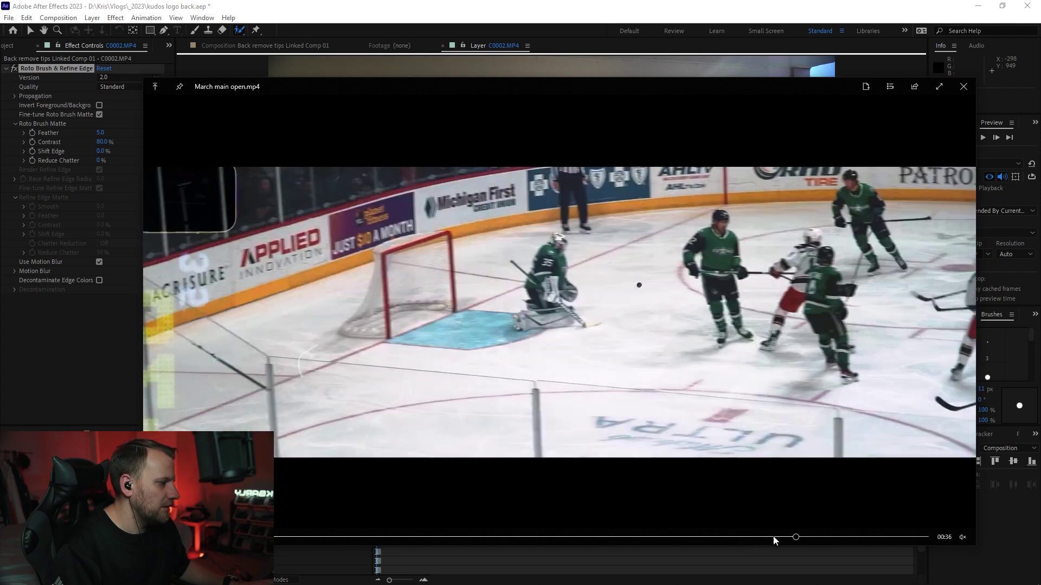
pyautogui.moveTo(774, 538); pyautogui.dragTo(781, 538)
pyautogui.click(759, 538)
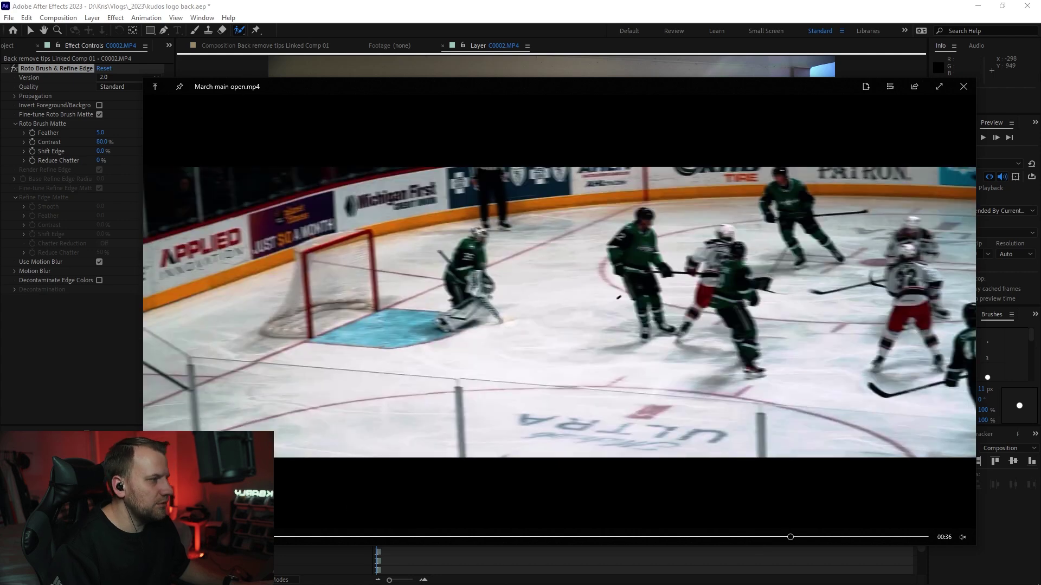
pyautogui.click(963, 87)
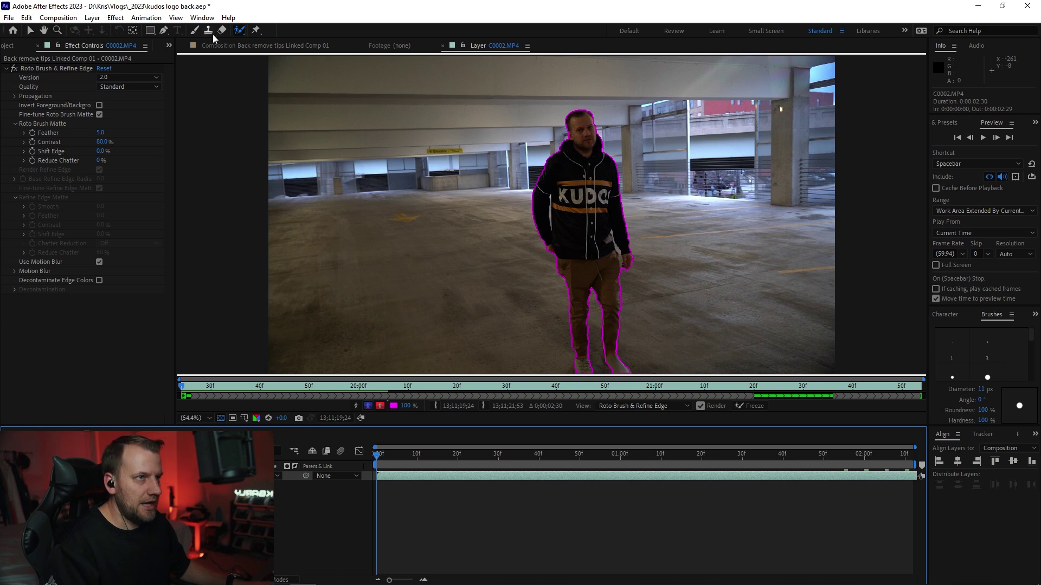
# Show the Back remove tips Linked Comp 01 composition and inspect the gaps between the man's arms and body up close
pyautogui.click(242, 47)
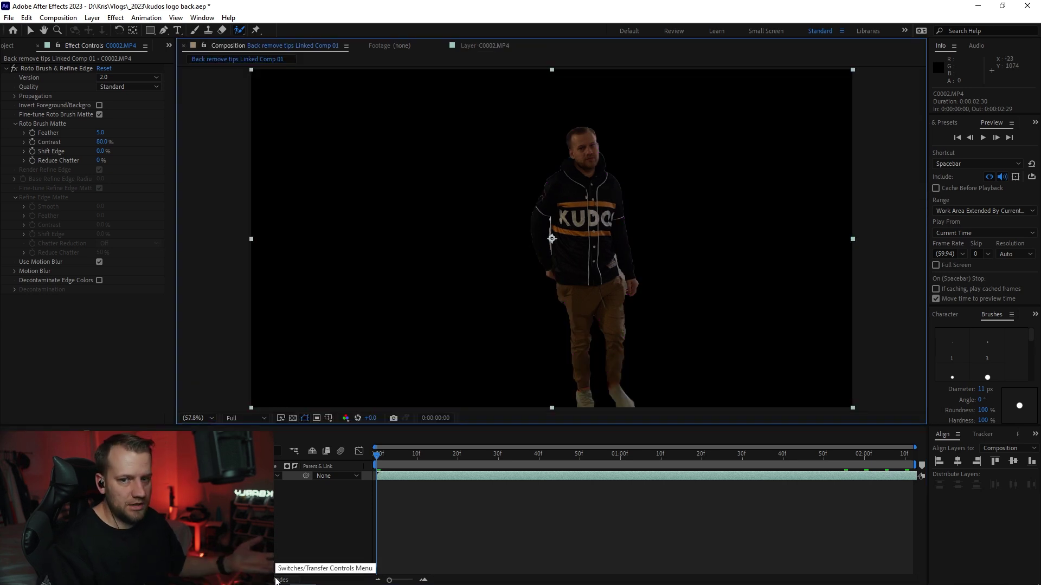
pyautogui.press('.')
pyautogui.press('.')
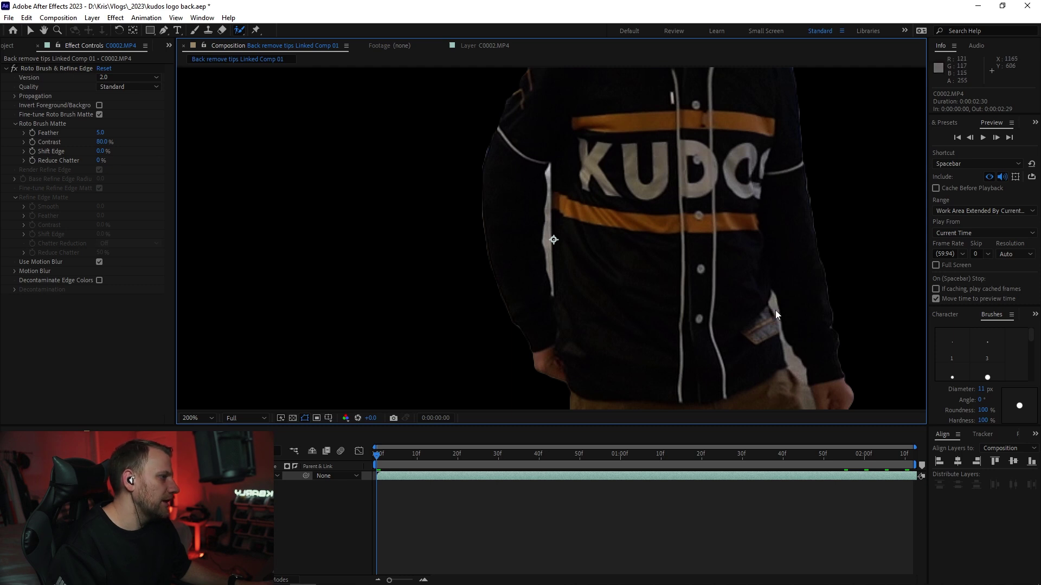
pyautogui.scroll(-3, 626, 233)
pyautogui.scroll(2, 626, 234)
pyautogui.scroll(-2, 626, 233)
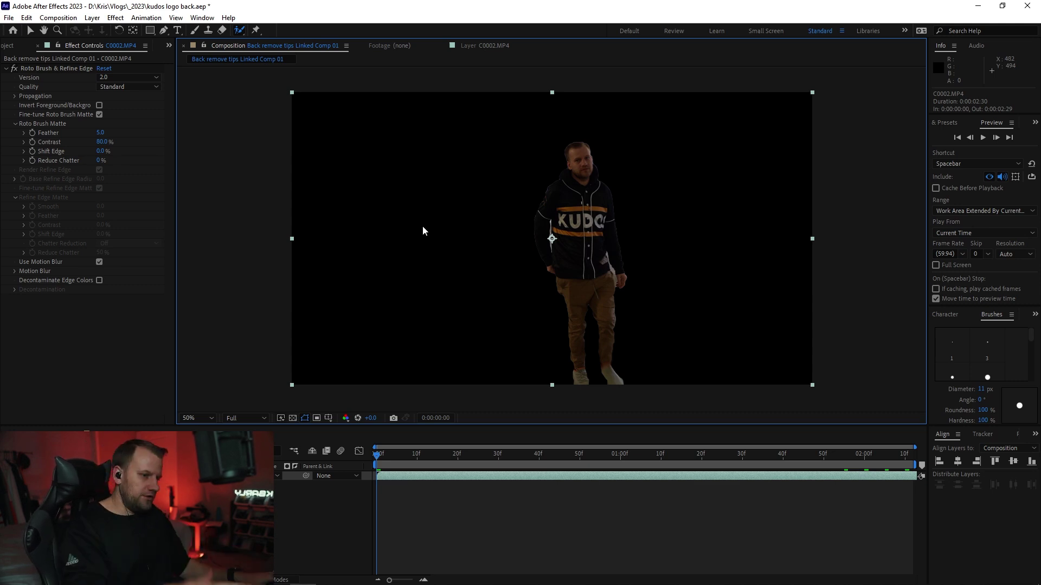
# Switch to Premiere Pro, return to the start of sequence C0001 and render it from in to out
pyautogui.click(355, 575)
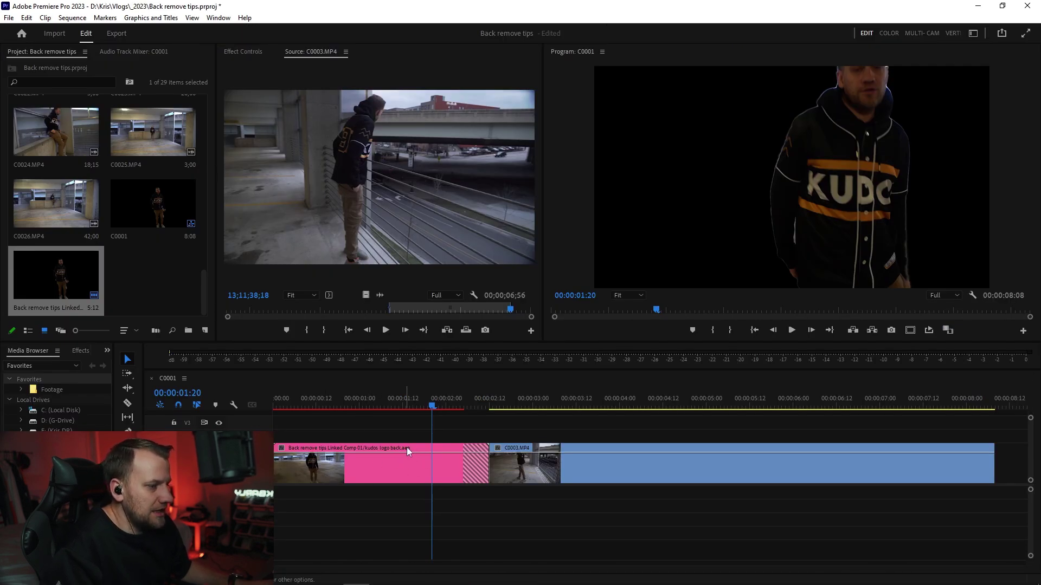
pyautogui.moveTo(399, 402); pyautogui.dragTo(222, 392)
pyautogui.click(61, 18)
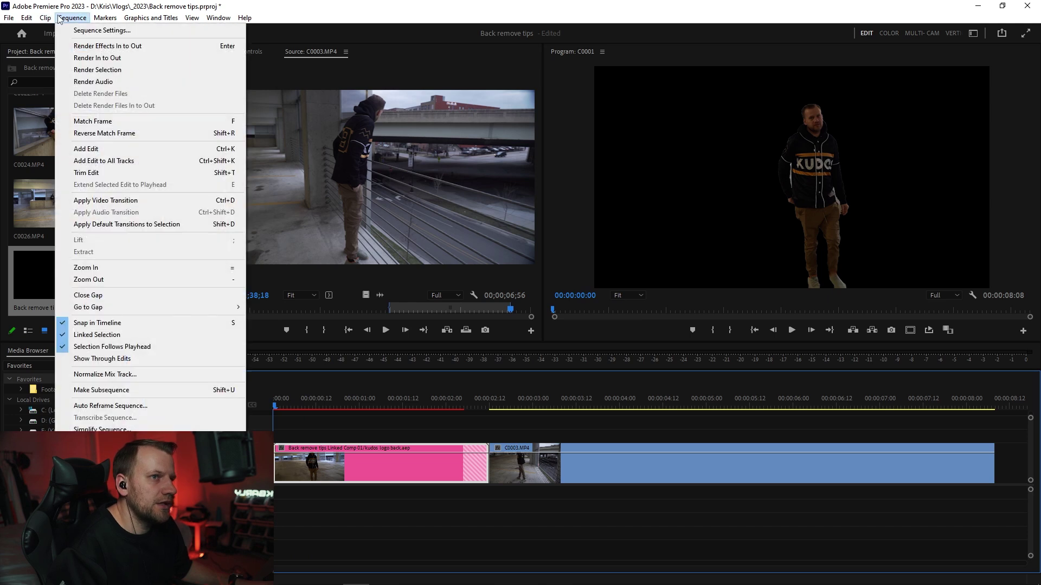
pyautogui.click(67, 18)
pyautogui.click(70, 19)
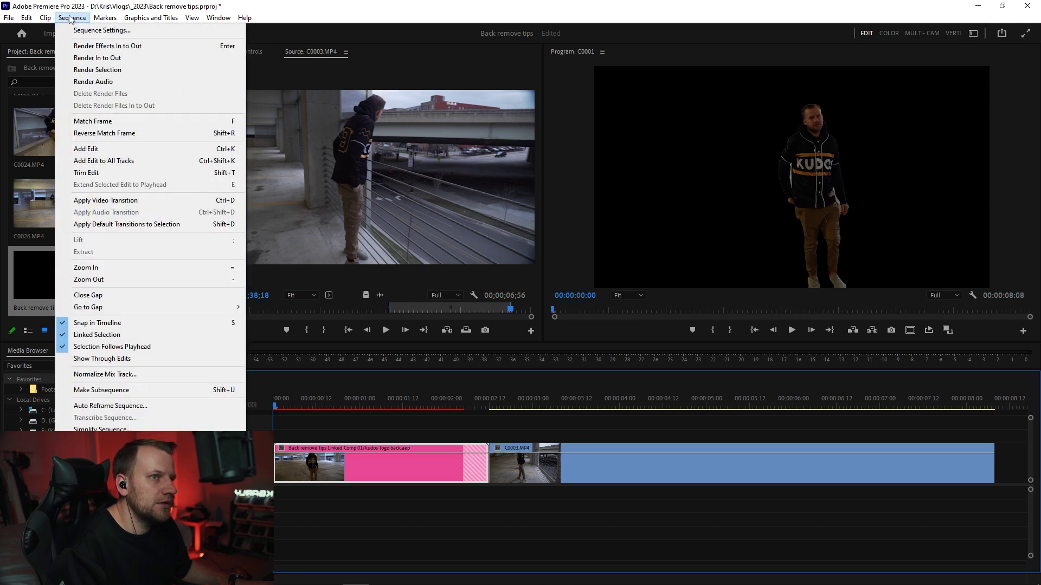
pyautogui.click(103, 57)
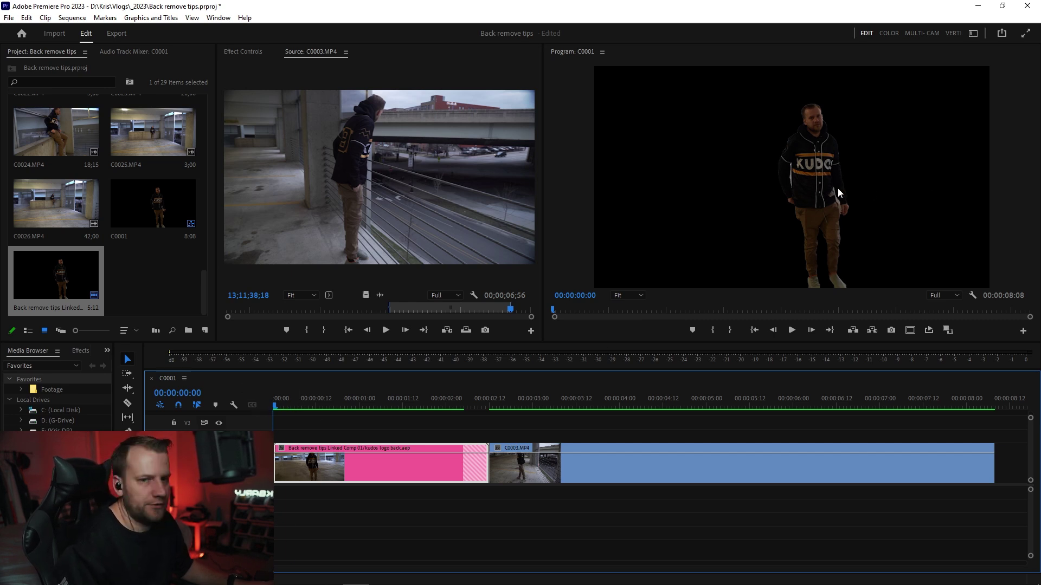
# Play and scrub the rendered linked comp clip in sequence C0001 to check the man's cut-out
pyautogui.press('space')
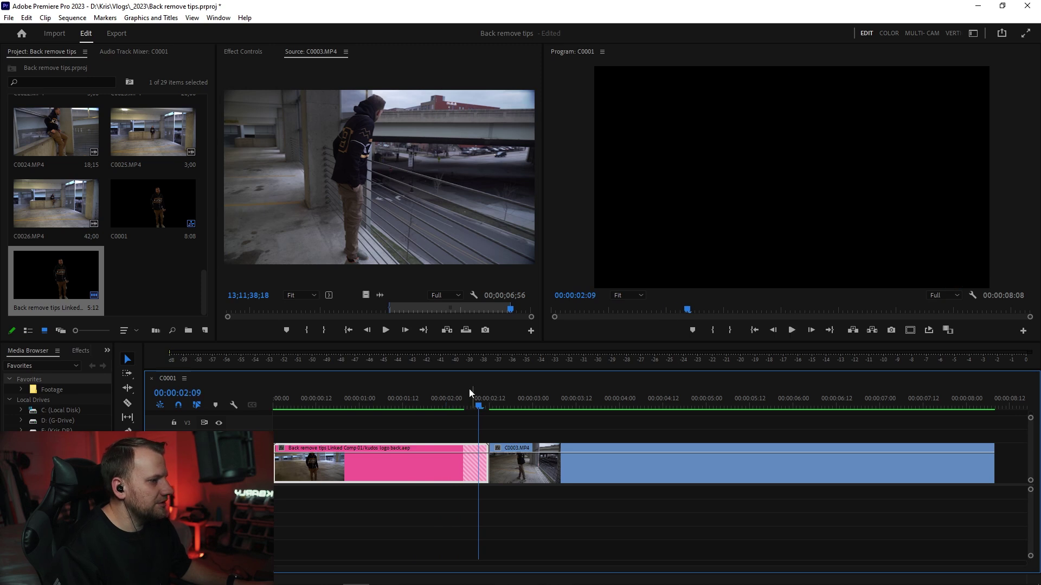
pyautogui.click(422, 407)
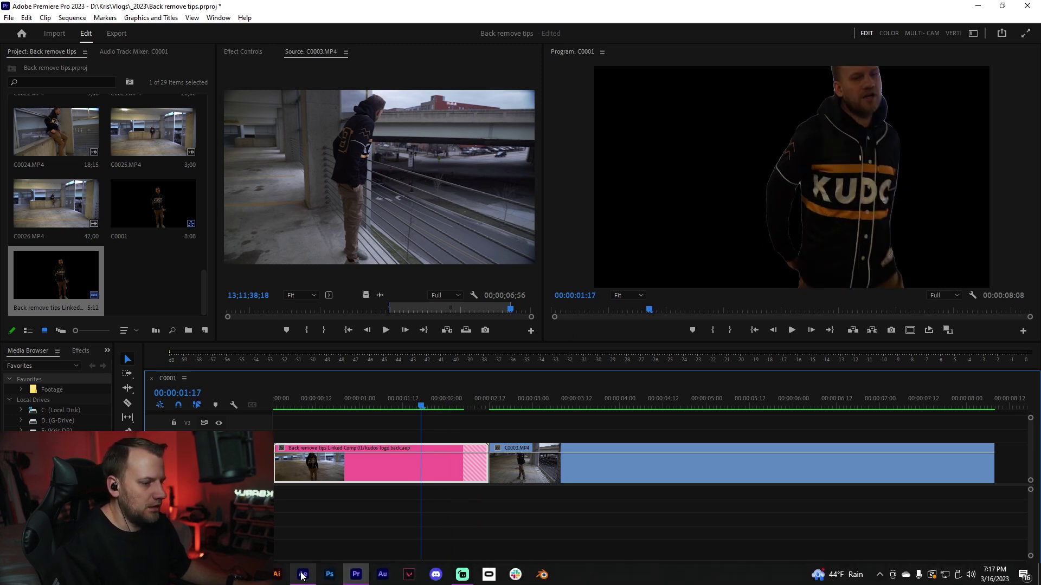
pyautogui.click(302, 579)
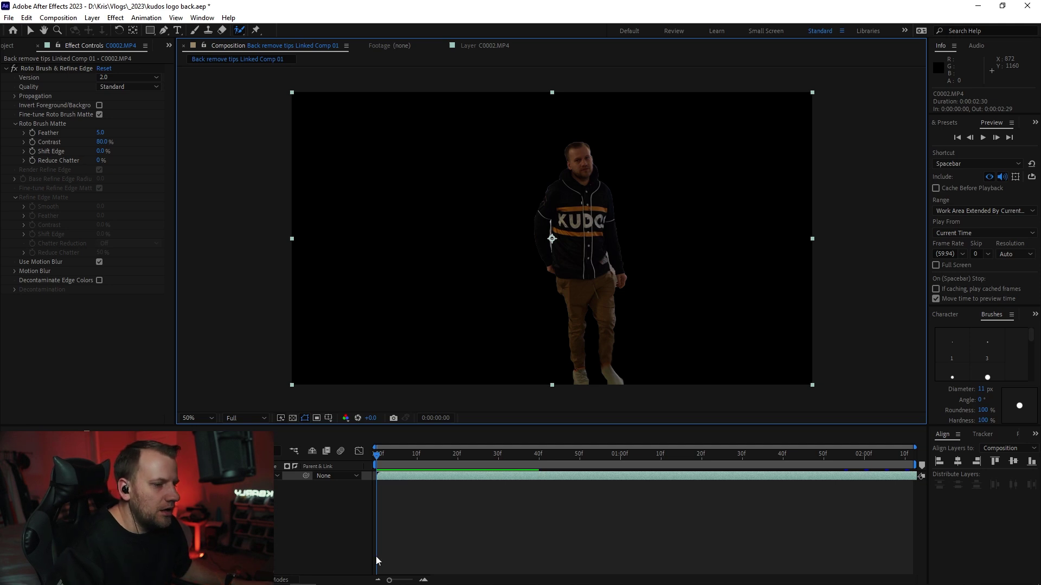
pyautogui.click(356, 576)
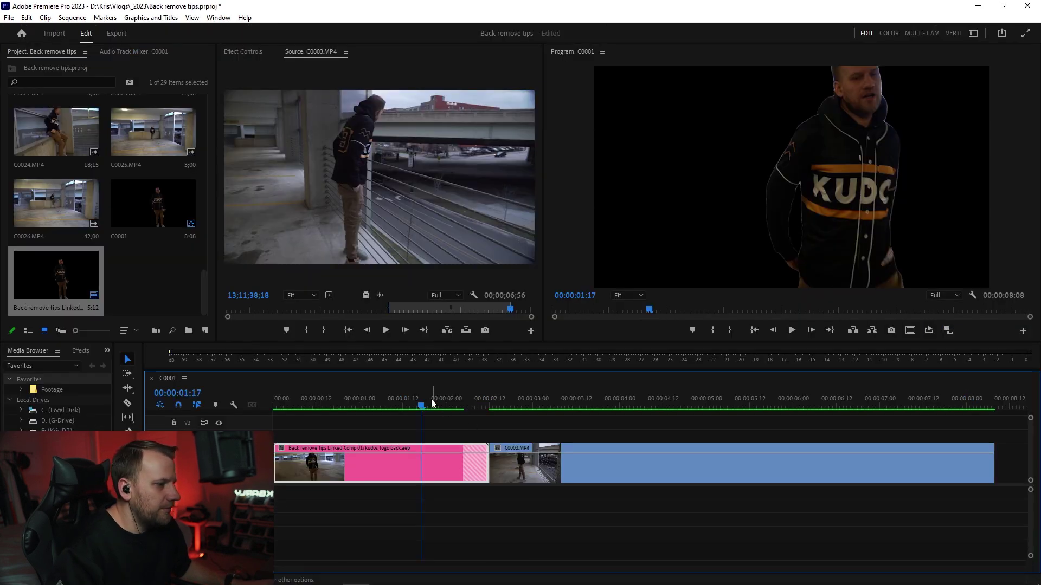
pyautogui.click(291, 398)
pyautogui.press('space')
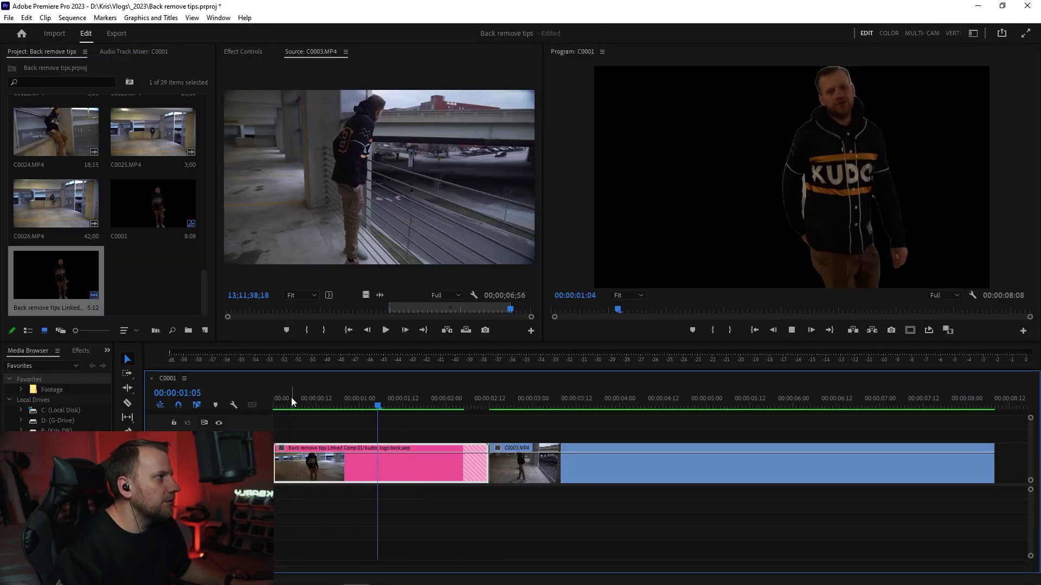
pyautogui.click(438, 405)
pyautogui.click(378, 406)
# Open C0026.MP4 in the source viewer and move the linked comp clip up one video track
pyautogui.doubleClick(54, 211)
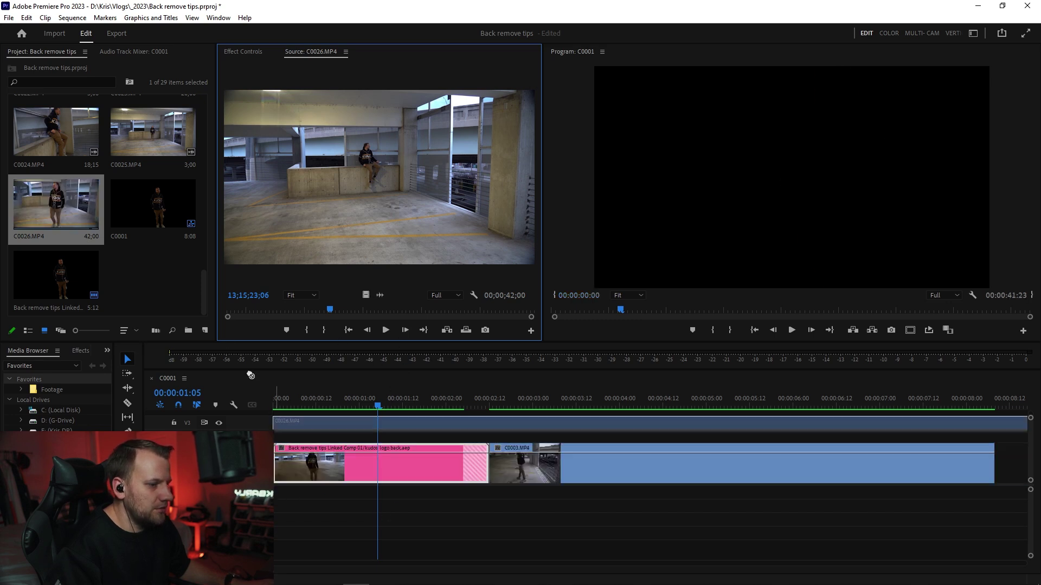
pyautogui.moveTo(327, 461); pyautogui.dragTo(328, 435)
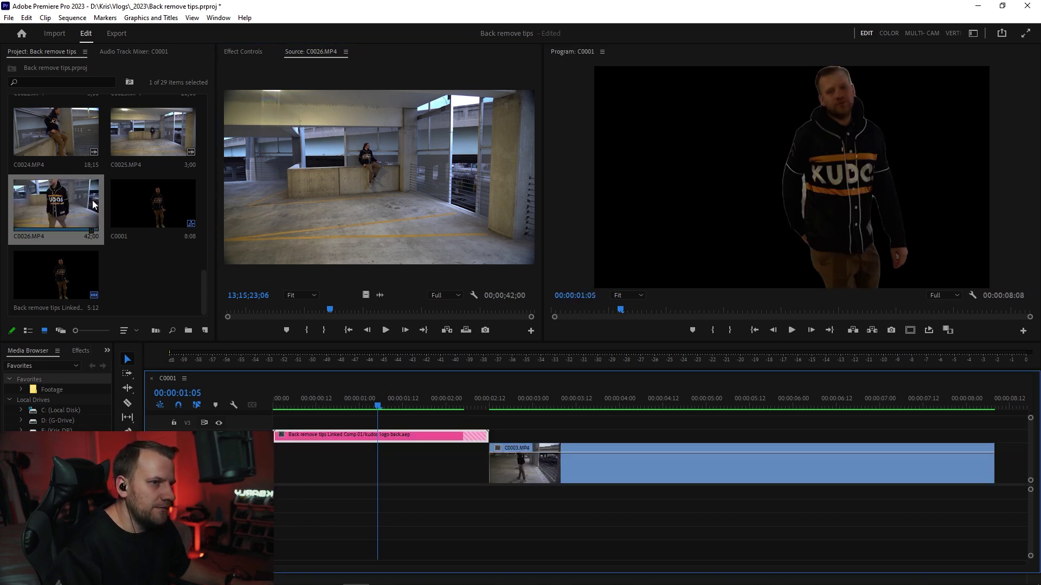
# Trim C0026.MP4 to end at 13;15;10;19, place it beneath the linked comp as a test background and scrub the composite
pyautogui.moveTo(330, 310); pyautogui.dragTo(238, 309)
pyautogui.click(324, 330)
pyautogui.moveTo(309, 409); pyautogui.dragTo(312, 461)
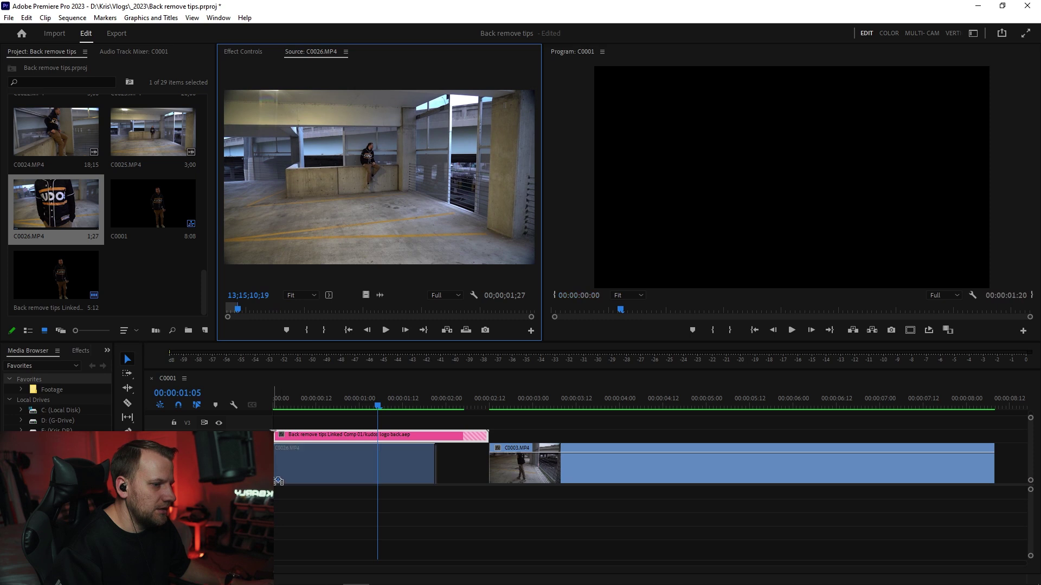
pyautogui.press('Home')
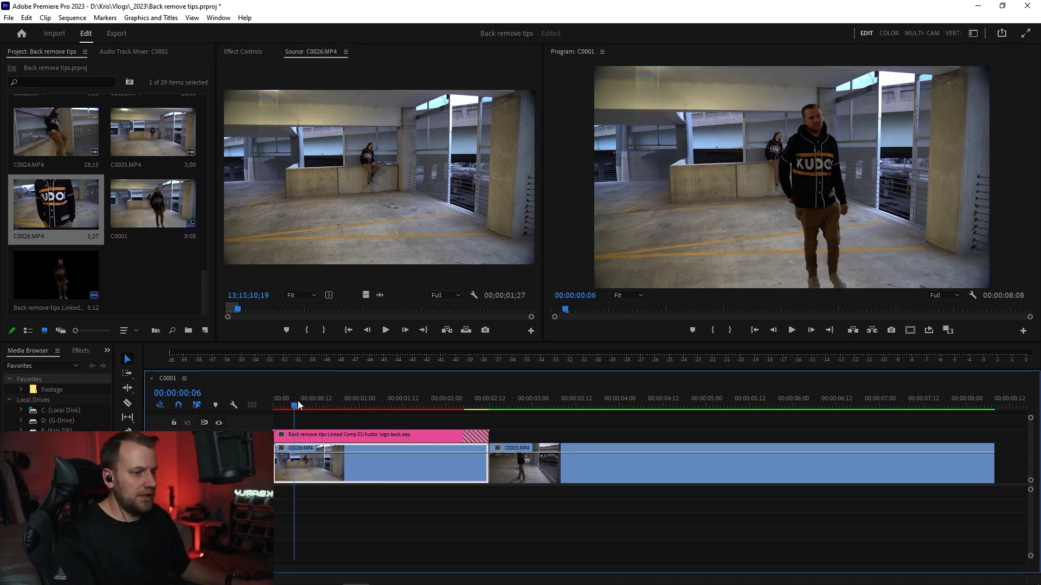
pyautogui.moveTo(346, 402)
pyautogui.mouseDown()
pyautogui.moveTo(414, 403)
pyautogui.moveTo(345, 407)
pyautogui.mouseUp()
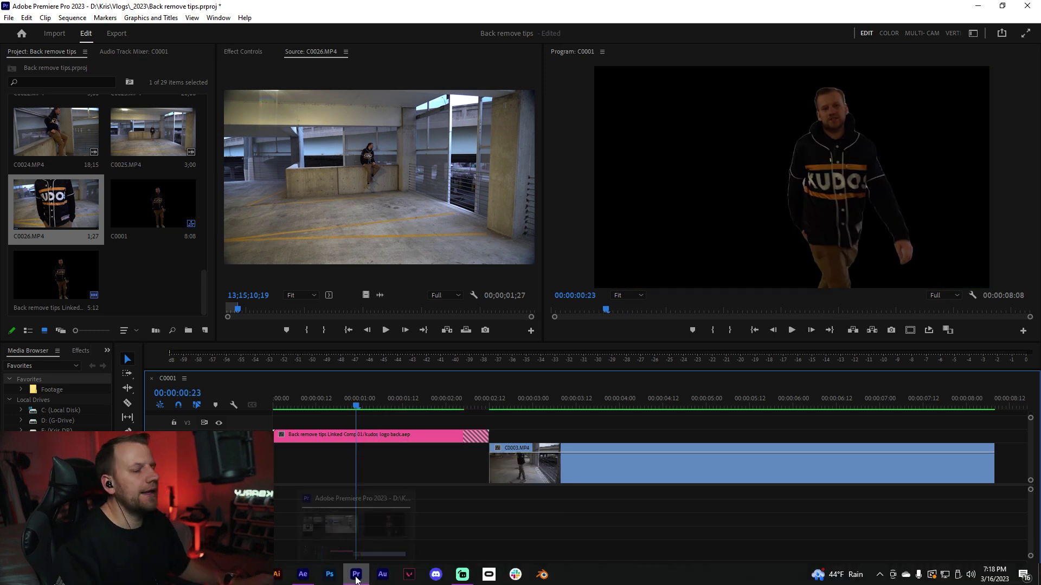
# Play and scrub the linked comp clip in sequence C0001 to review the isolated man on the empty background
pyautogui.moveTo(356, 578)
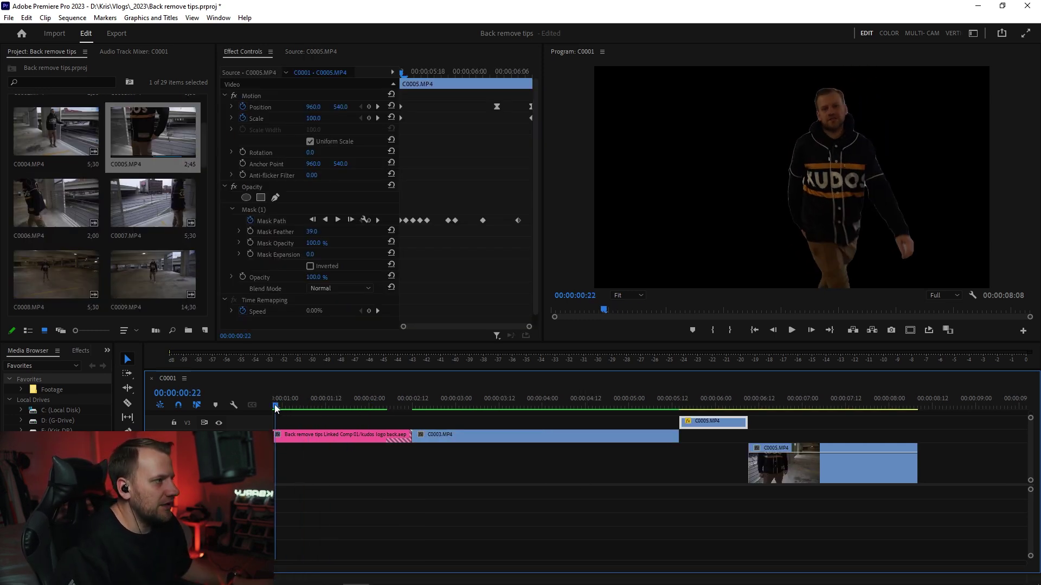
pyautogui.click(317, 398)
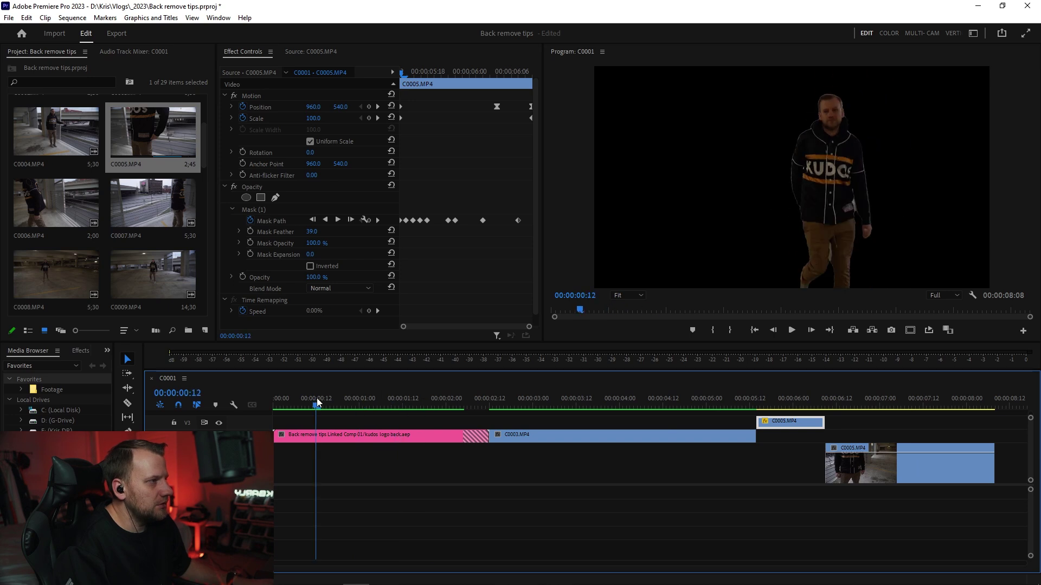
pyautogui.press('space')
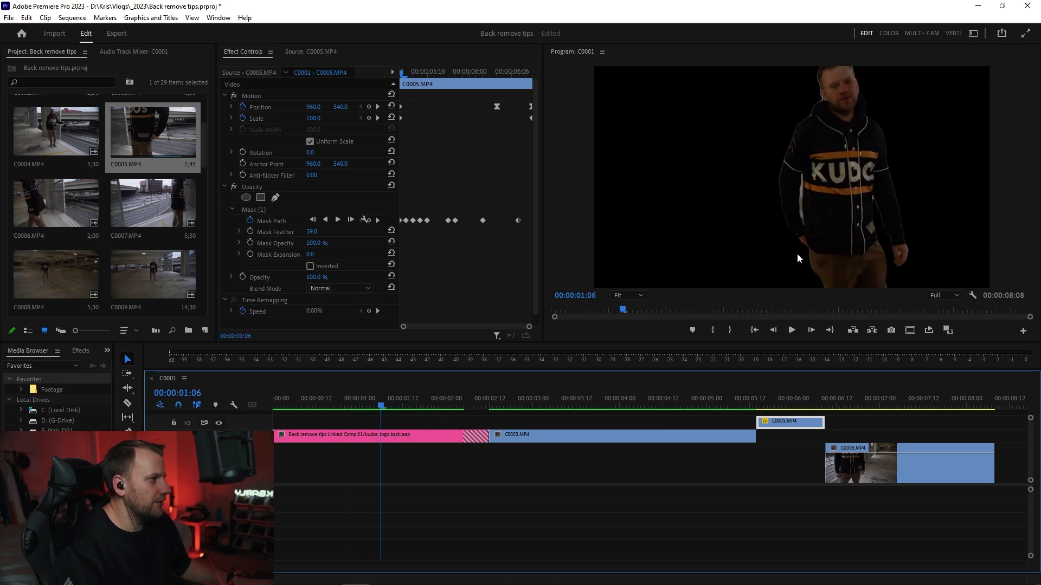
pyautogui.moveTo(432, 399); pyautogui.dragTo(330, 398)
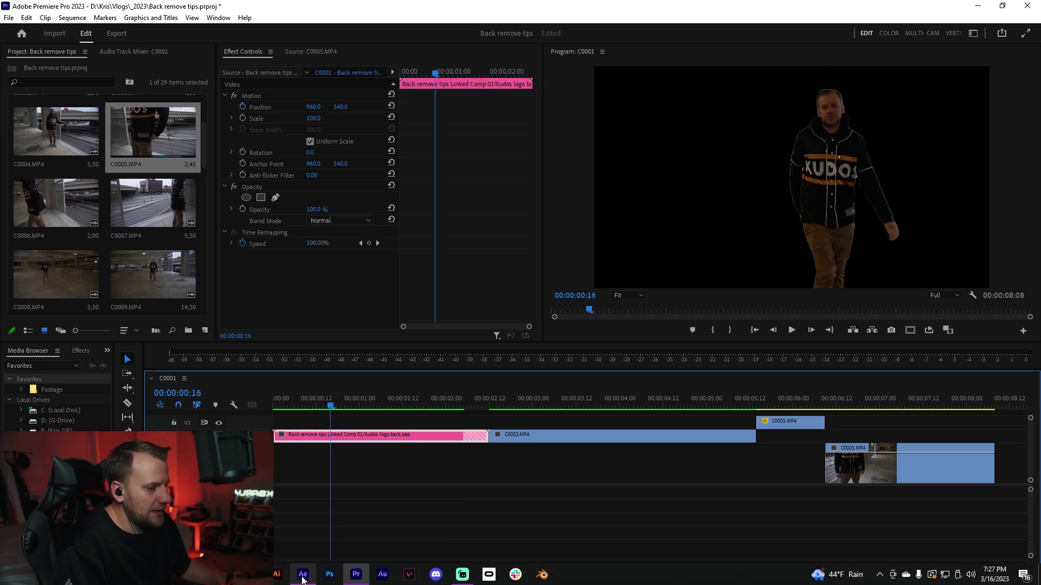
# Switch to After Effects, duplicate the C0002.MP4 layer and delete the Roto Brush & Refine Edge effect from the upper copy
pyautogui.click(303, 574)
pyautogui.click(363, 488)
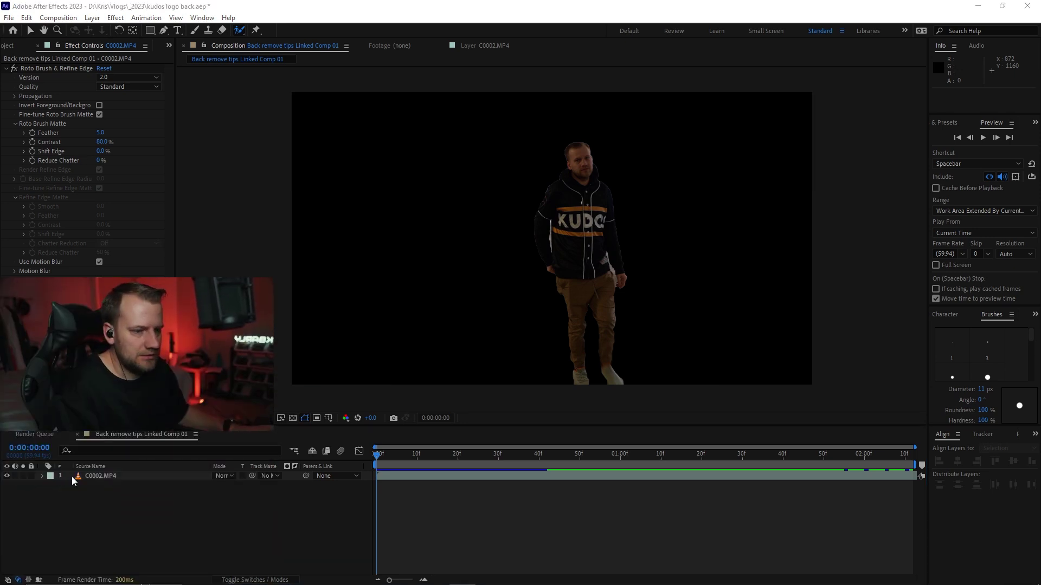
pyautogui.click(119, 476)
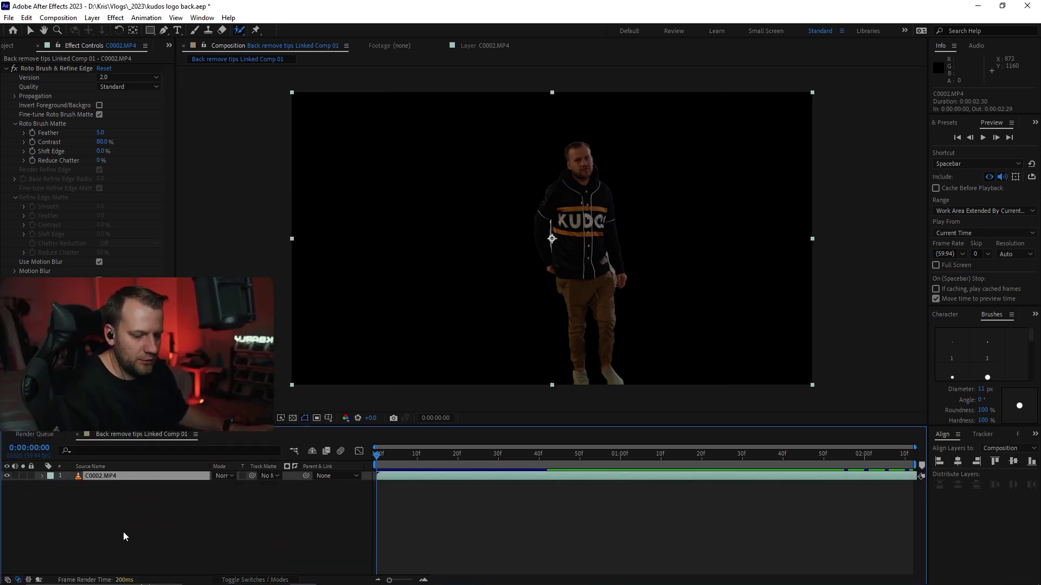
pyautogui.hotkey('ctrl', 'd')
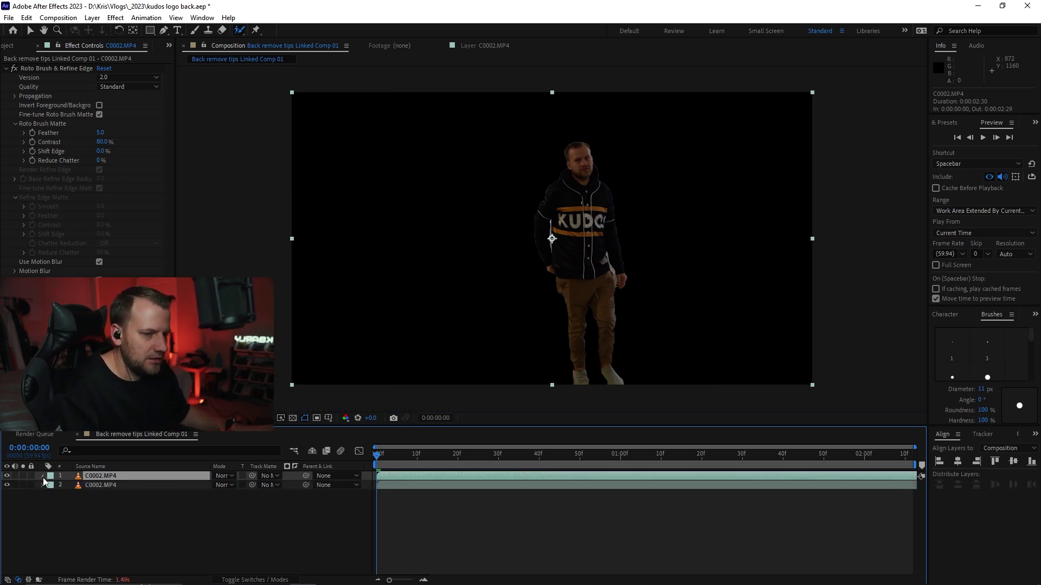
pyautogui.click(36, 69)
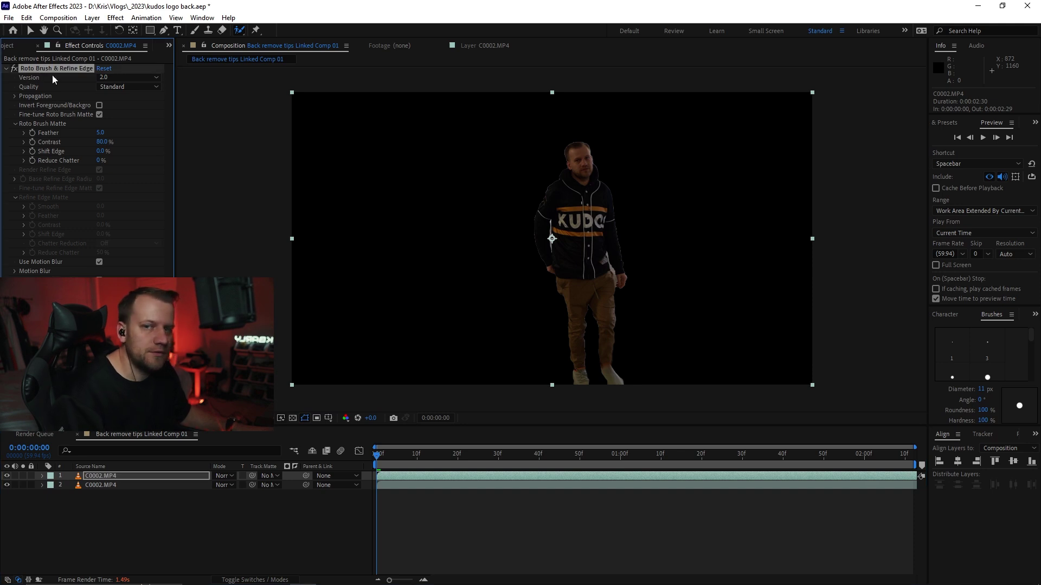
pyautogui.press('Delete')
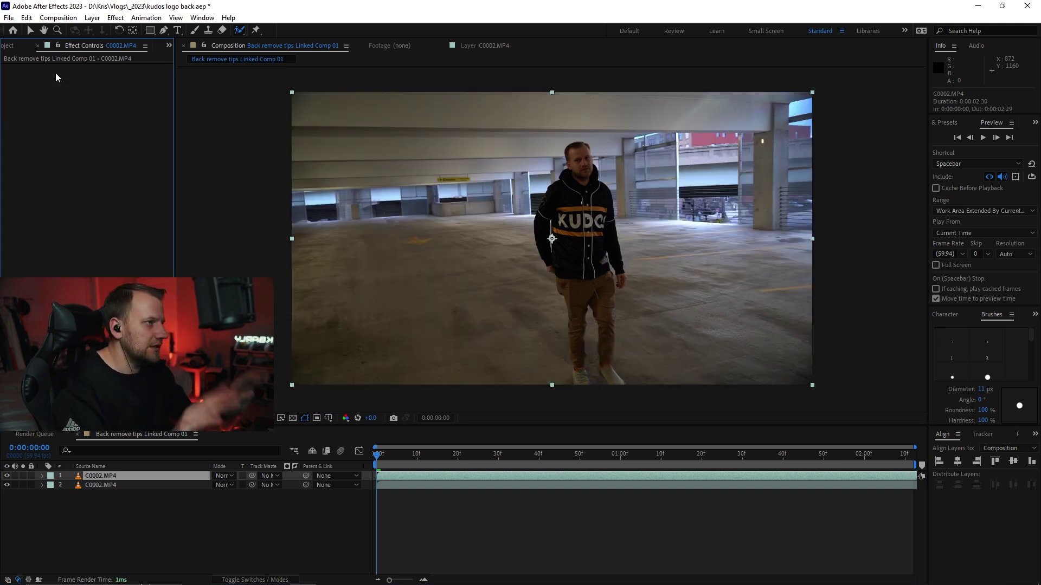
# Scrub the composite, compare both C0002.MP4 layers, and rename the upper one with the Roto Brush effect as roto layer
pyautogui.moveTo(378, 461); pyautogui.dragTo(442, 465)
pyautogui.click(122, 485)
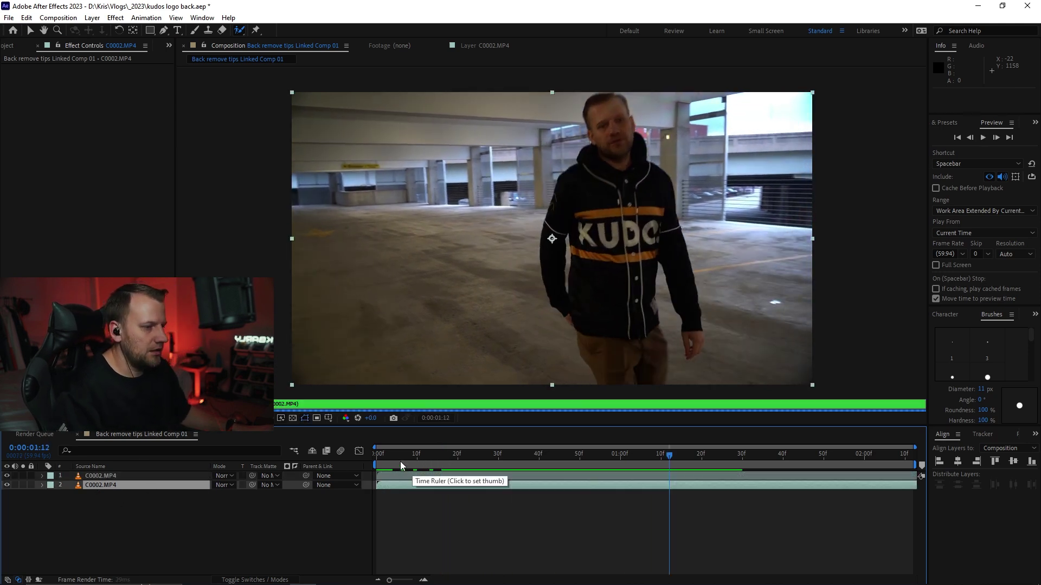
pyautogui.press('Home')
pyautogui.click(93, 475)
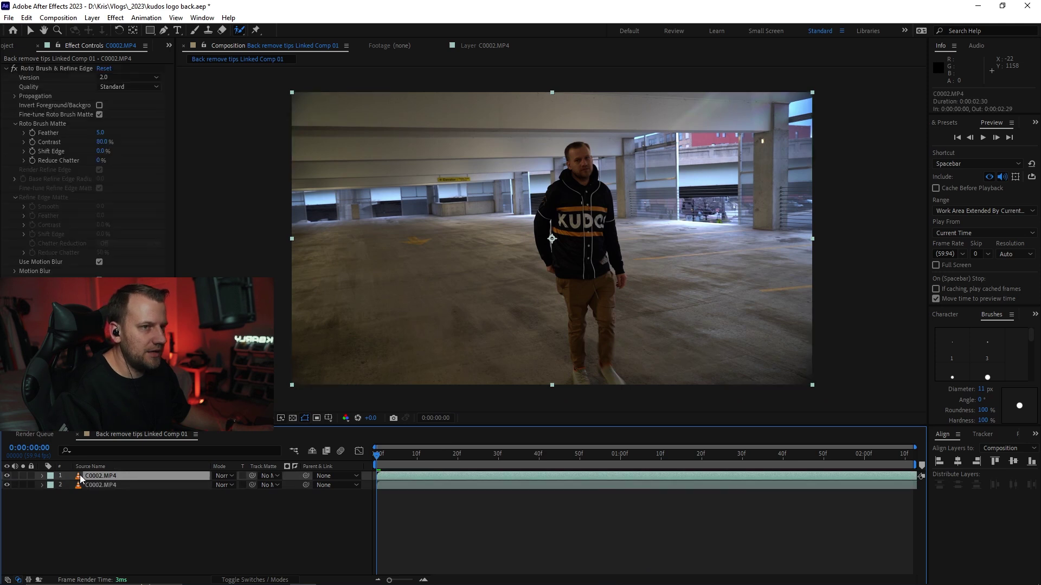
pyautogui.rightClick(102, 476)
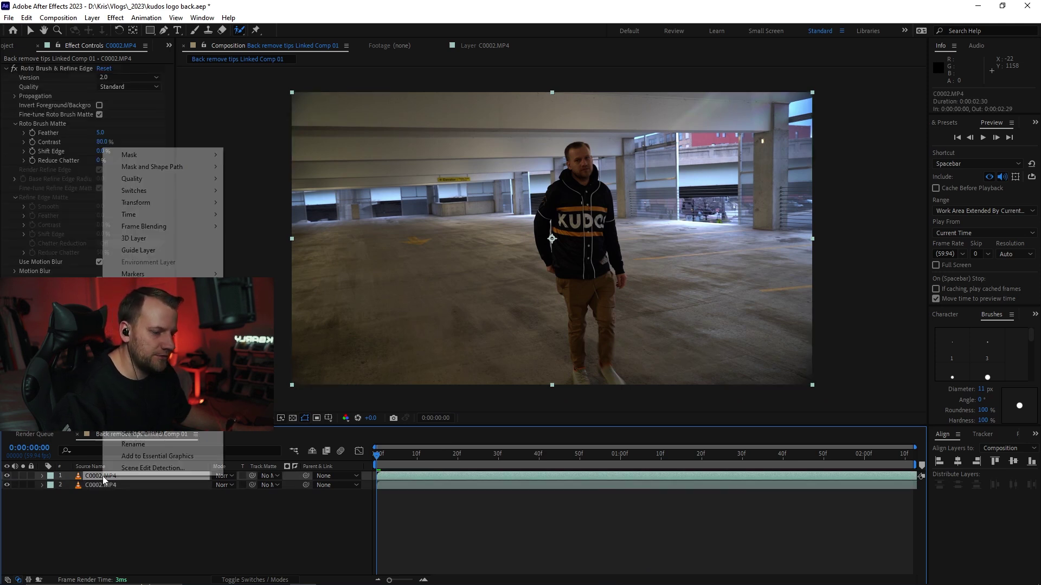
pyautogui.click(129, 445)
pyautogui.write('roto layer')
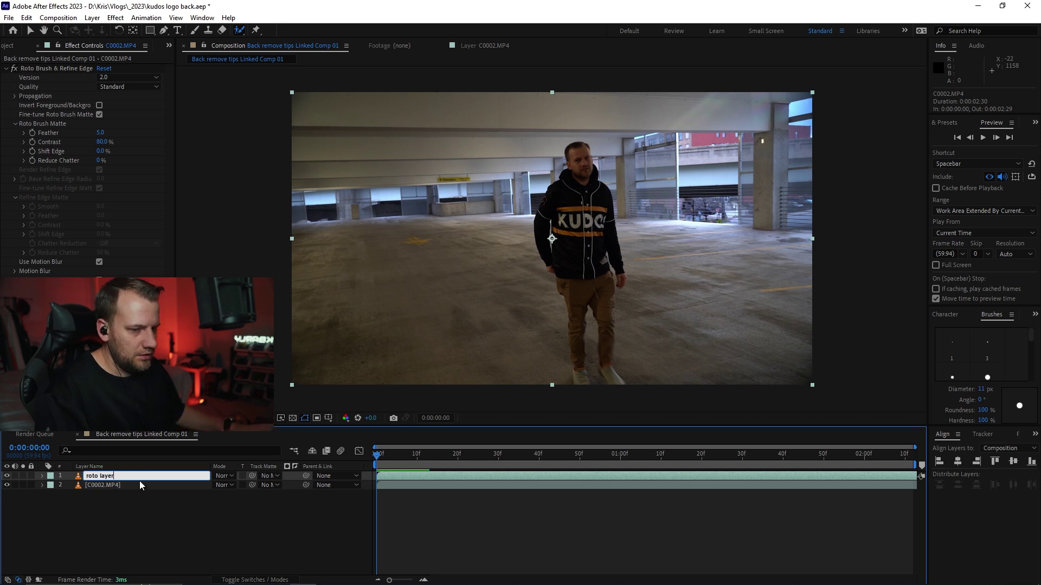
pyautogui.press('Return')
# Rename the lower C0002.MP4 layer as main layer
pyautogui.rightClick(103, 486)
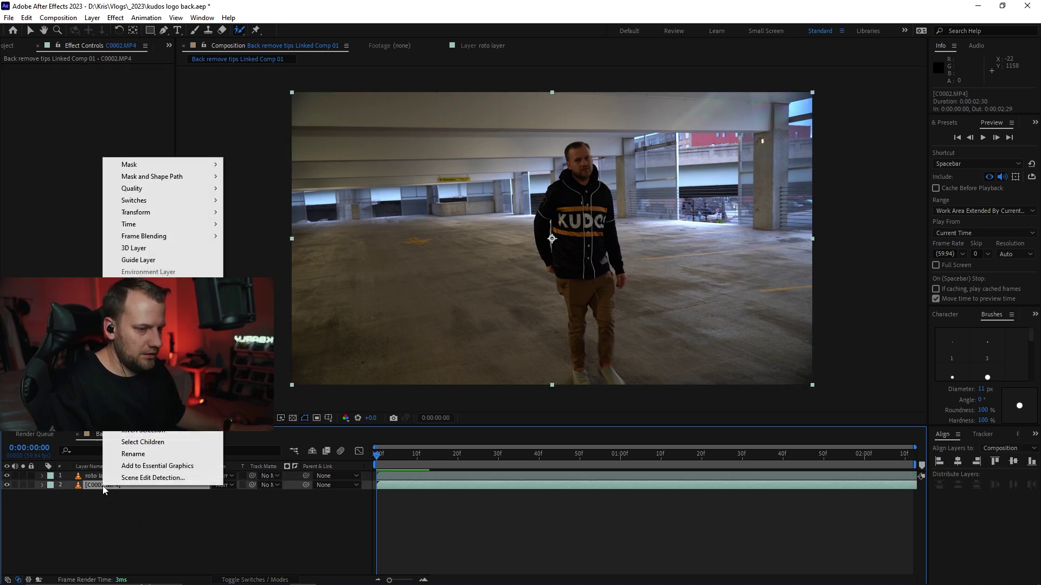
pyautogui.click(133, 454)
pyautogui.write('main l')
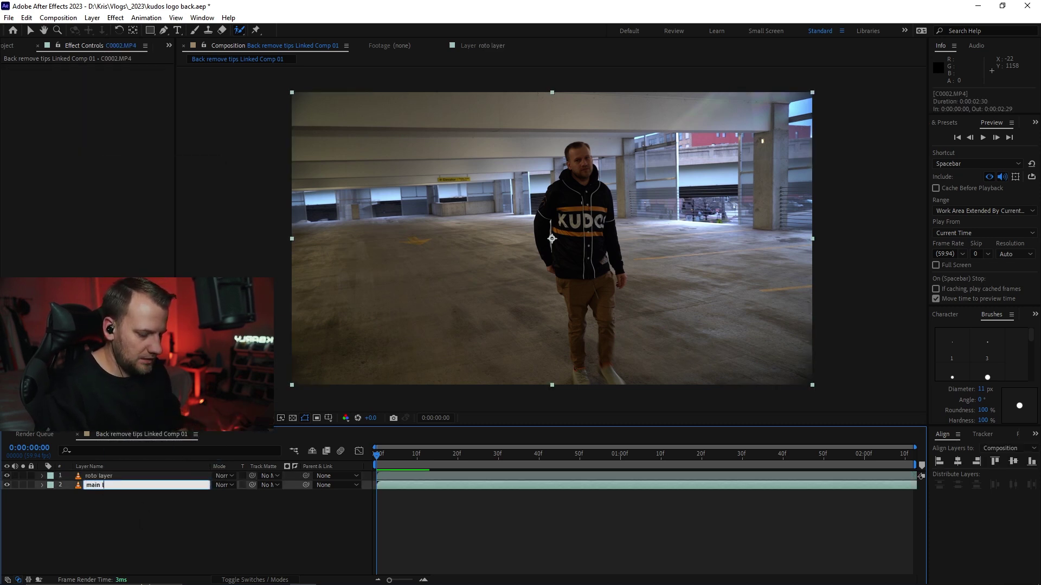
pyautogui.write('ayer')
pyautogui.press('Return')
pyautogui.click(108, 504)
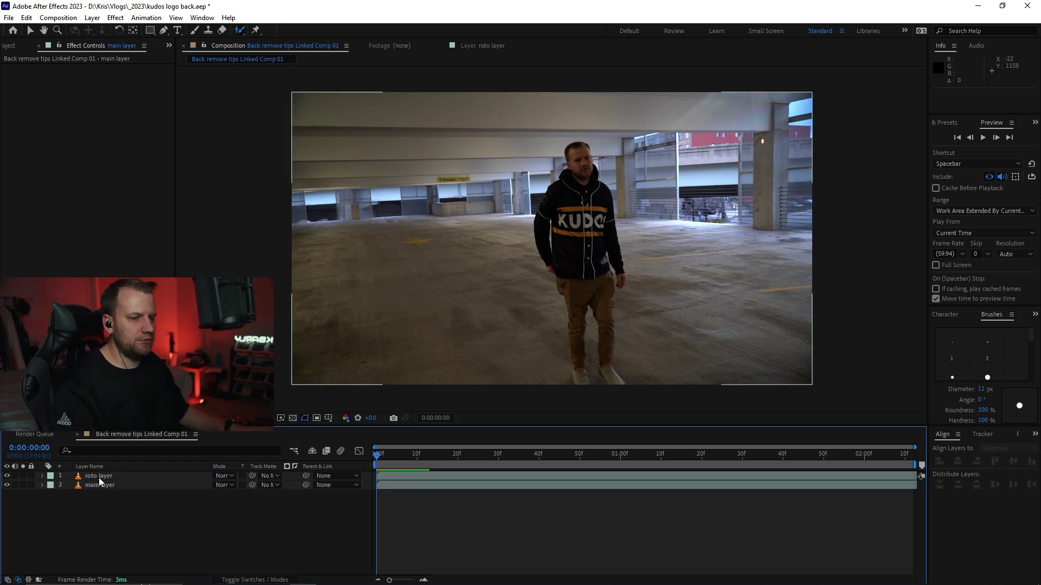
# Hide main layer temporarily to view roto layer alone, and show it again
pyautogui.click(98, 477)
pyautogui.click(101, 486)
pyautogui.click(7, 485)
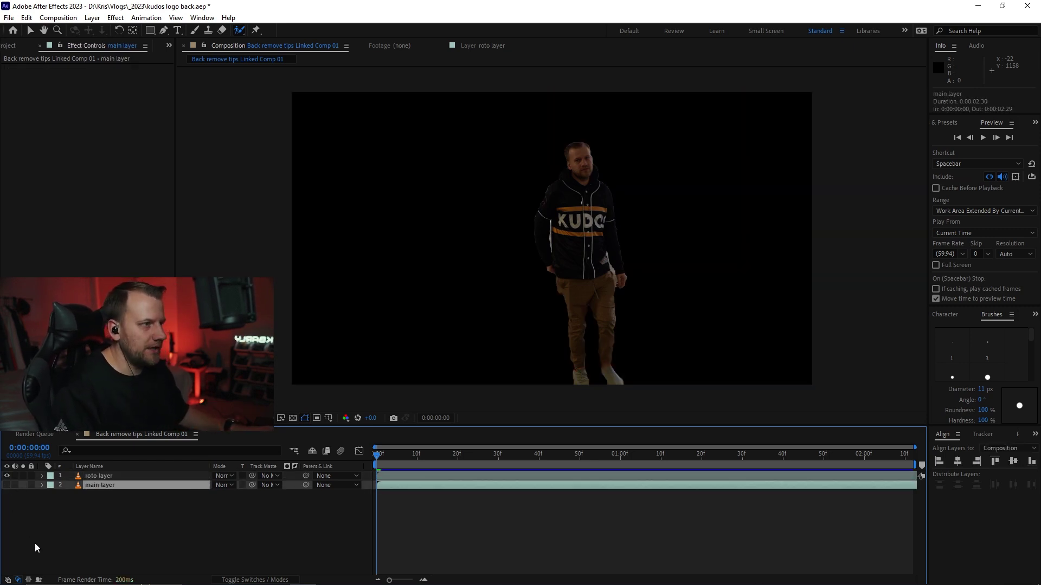
pyautogui.click(6, 485)
pyautogui.click(65, 510)
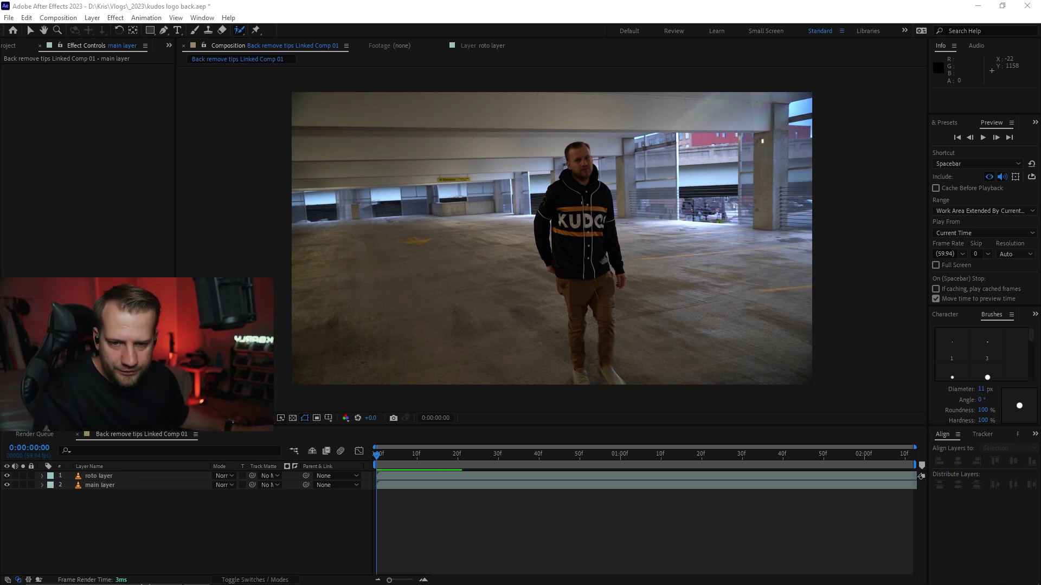
# Add gold logo outline.png to the composition as the uppermost layer
pyautogui.moveTo(95, 258); pyautogui.dragTo(225, 525)
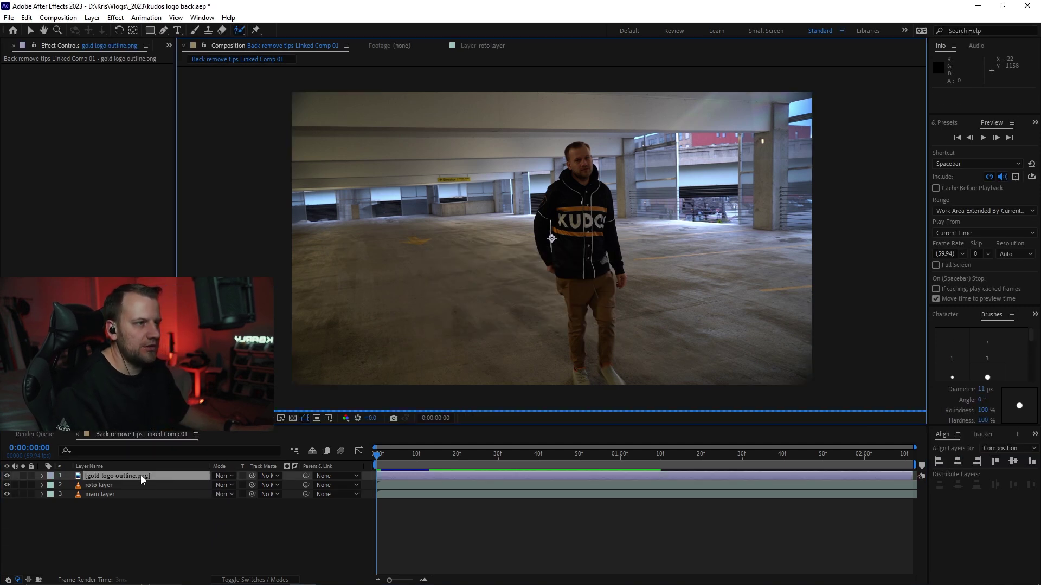
pyautogui.click(103, 467)
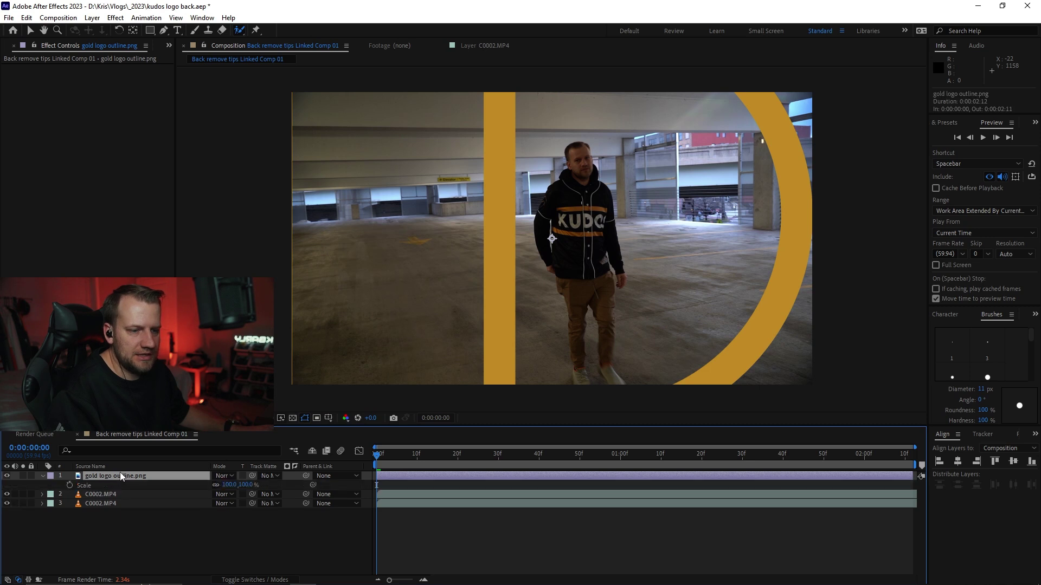
pyautogui.click(151, 548)
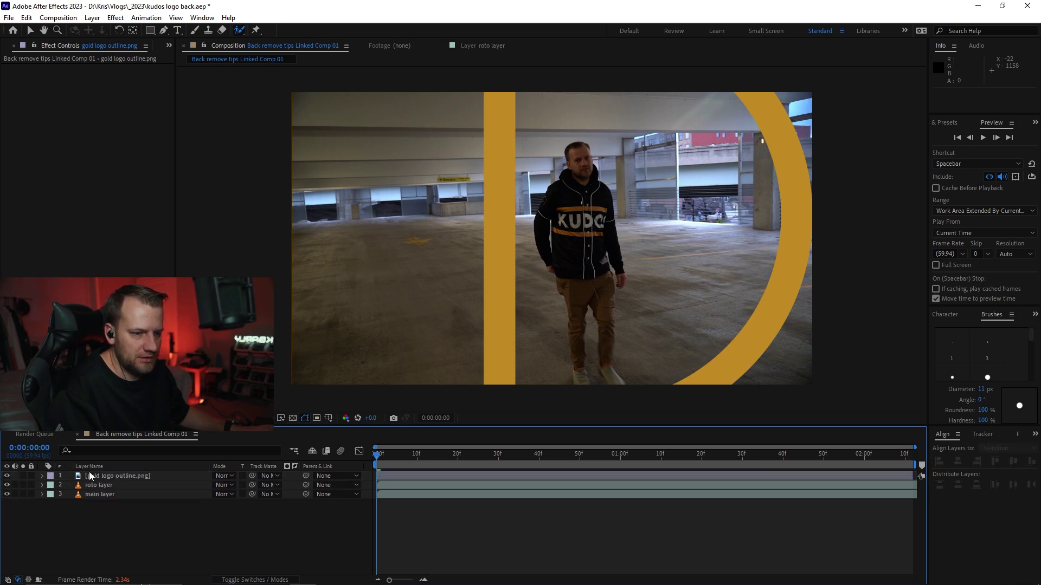
# Scale the gold logo outline.png layer to 12% and place it between roto layer and main layer
pyautogui.click(114, 476)
pyautogui.press('s')
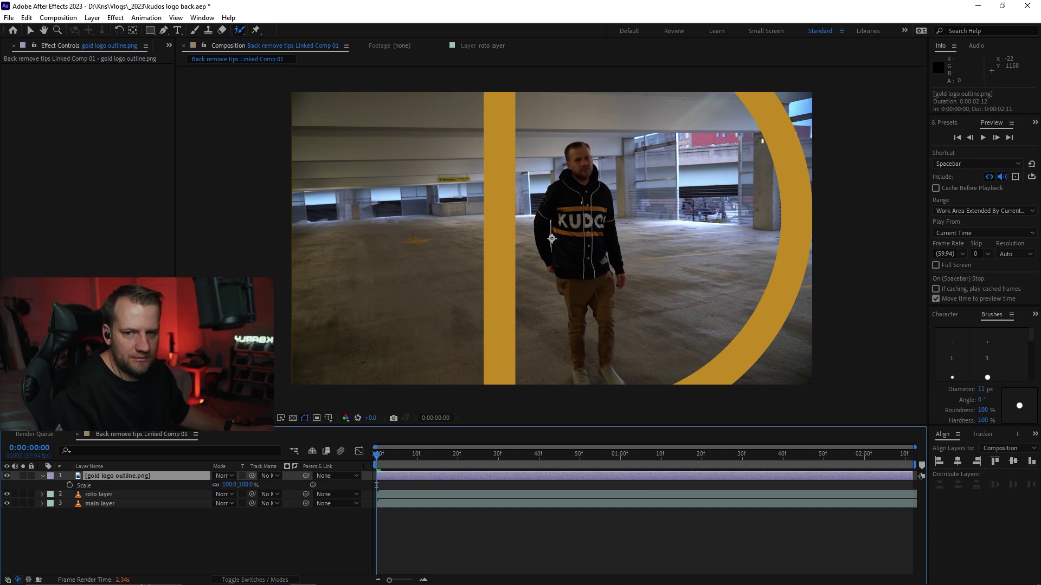
pyautogui.click(125, 541)
pyautogui.click(110, 477)
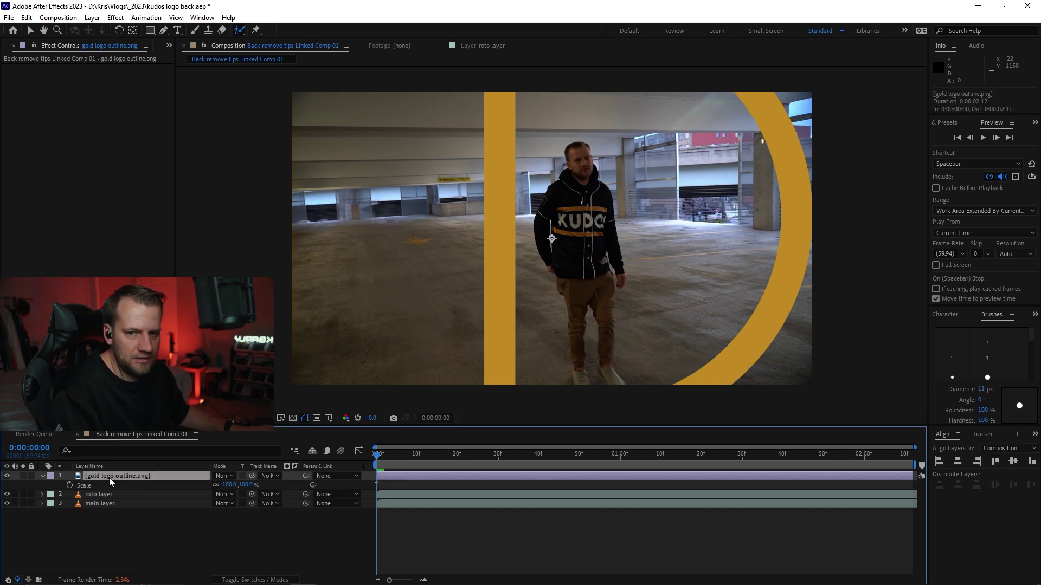
pyautogui.press('s')
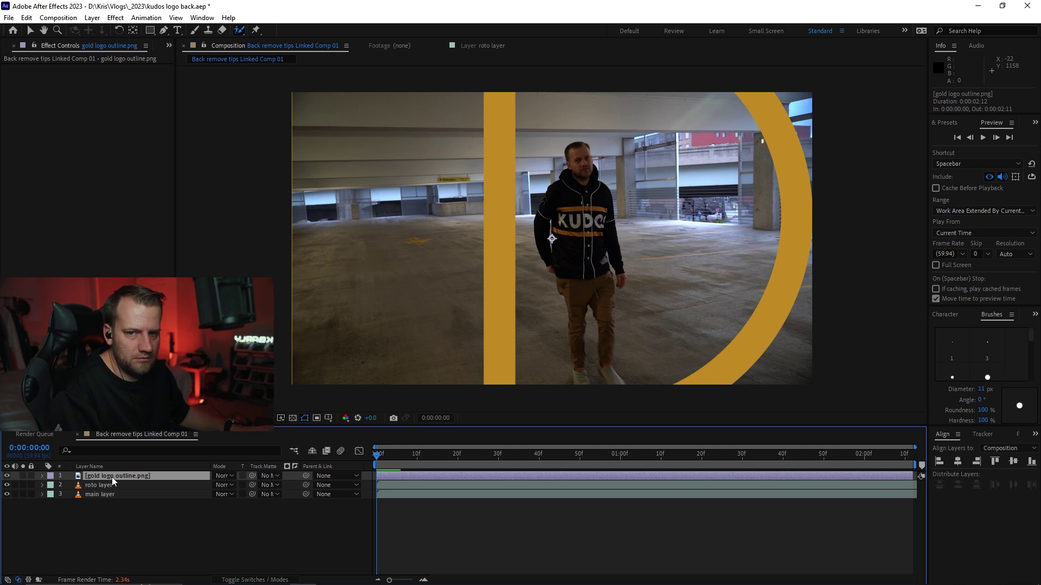
pyautogui.press('s')
pyautogui.moveTo(223, 485); pyautogui.dragTo(180, 478)
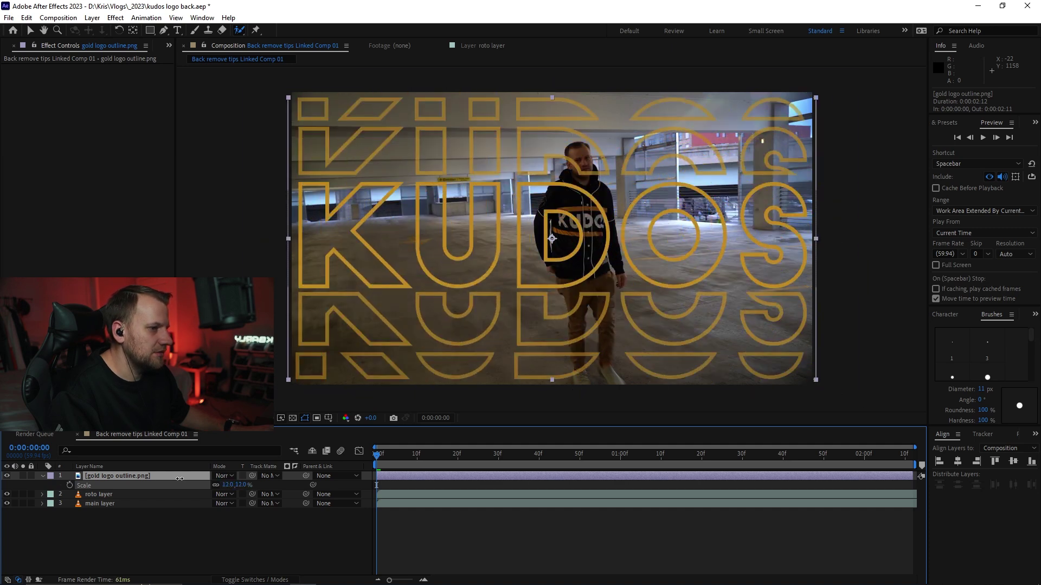
pyautogui.moveTo(107, 477); pyautogui.dragTo(114, 499)
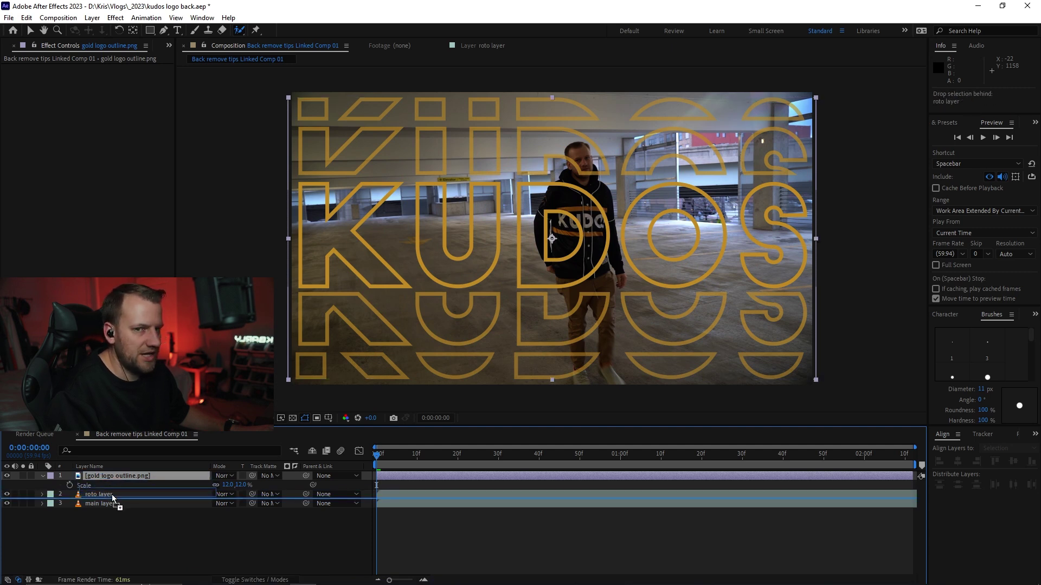
pyautogui.moveTo(113, 498); pyautogui.dragTo(113, 499)
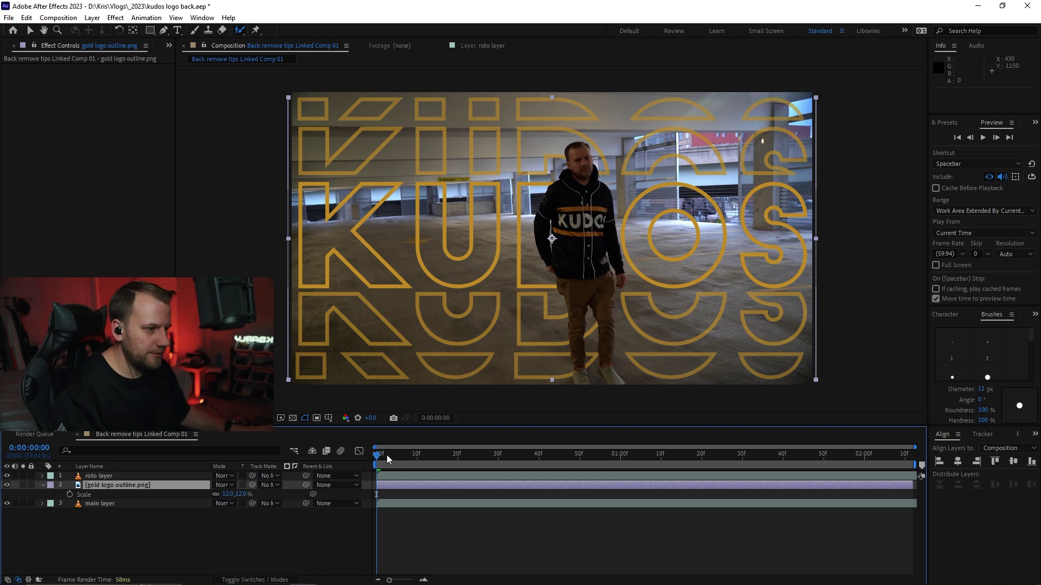
# Preview the composition from the start to check the man walking in front of the gold KUDOS logo
pyautogui.click(302, 550)
pyautogui.press('space')
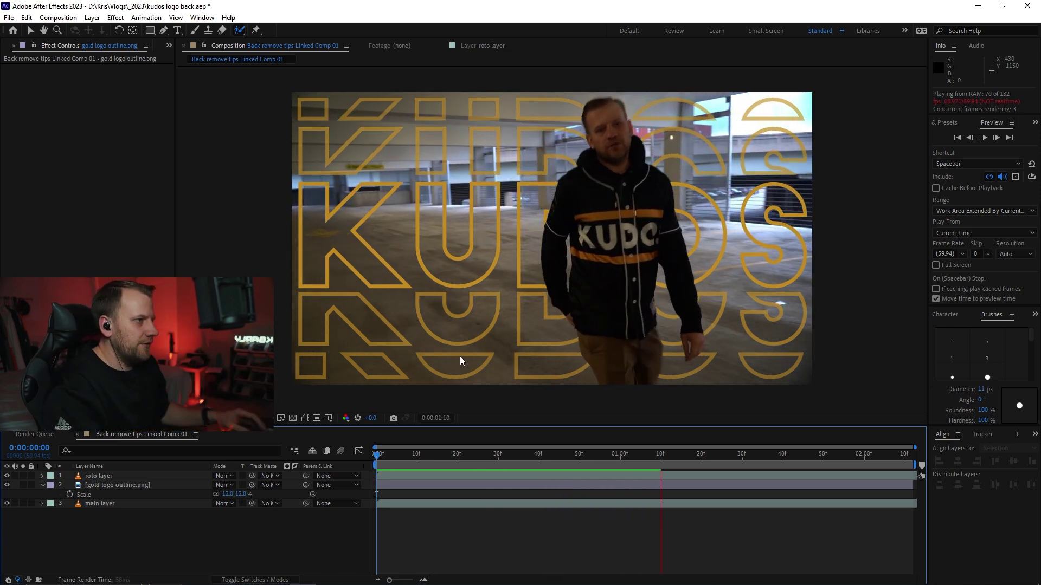
pyautogui.press('space')
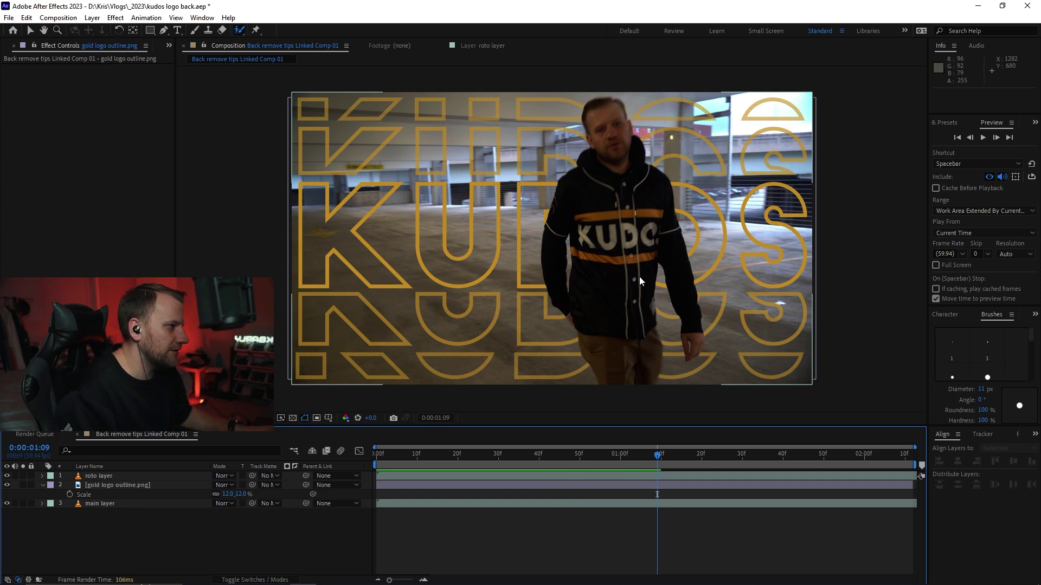
pyautogui.press('space')
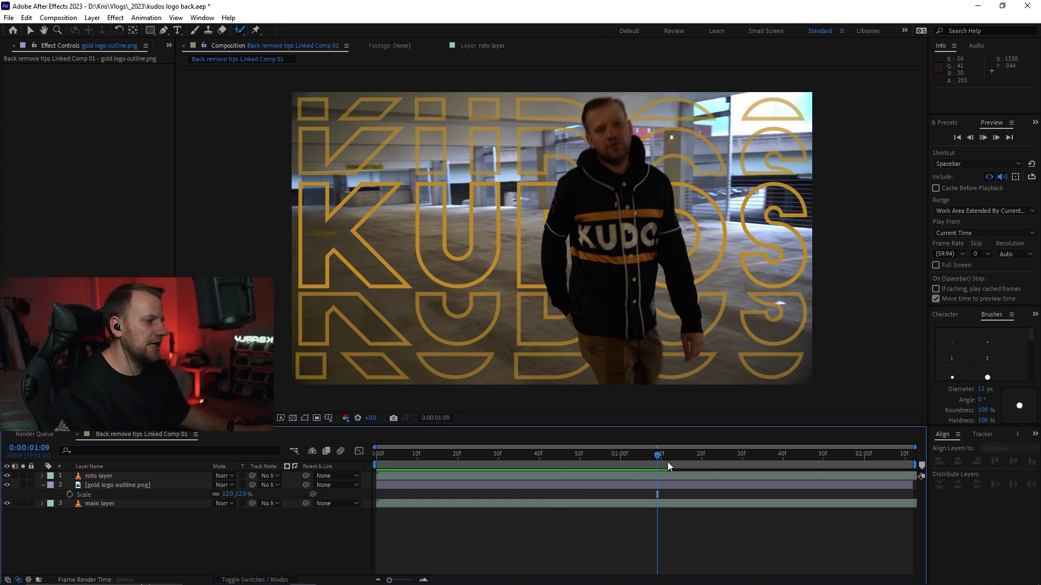
pyautogui.moveTo(653, 453); pyautogui.dragTo(376, 470)
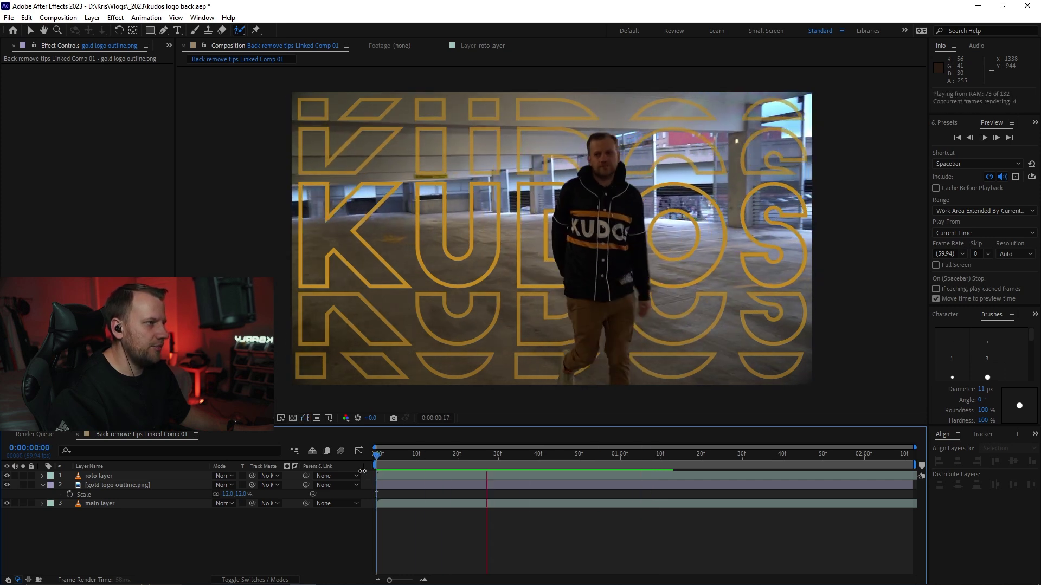
pyautogui.hotkey('ctrl', '5')
# Switch to Premiere Pro and review the updated linked comp clip from the start of sequence C0001
pyautogui.moveTo(322, 584)
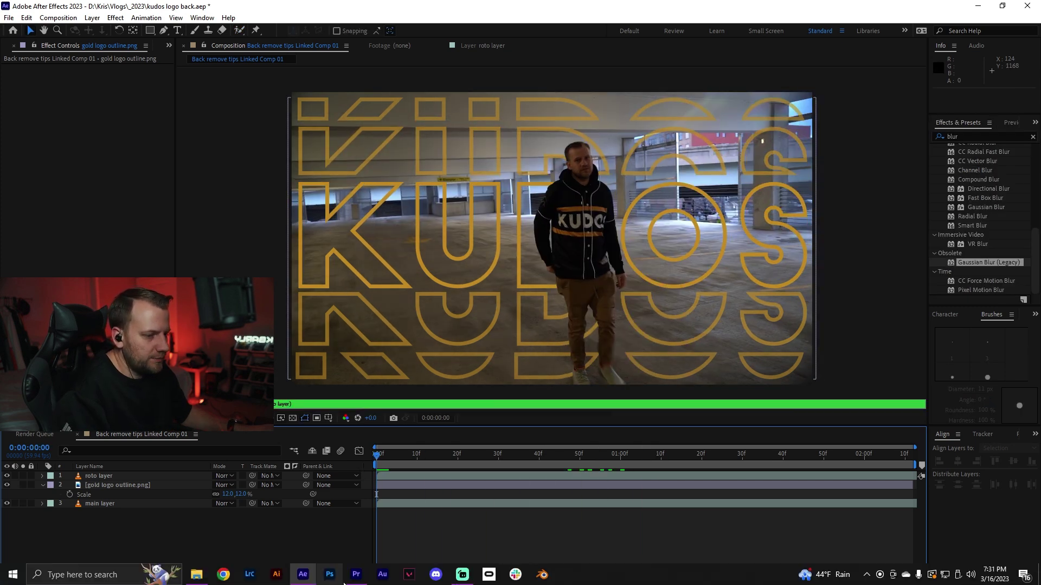
pyautogui.moveTo(355, 577)
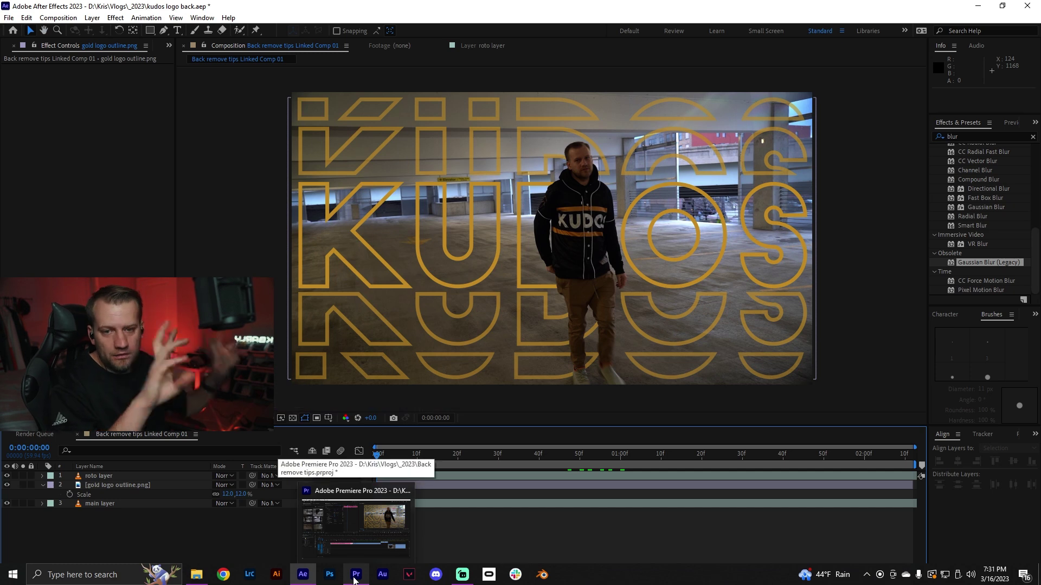
pyautogui.click(358, 576)
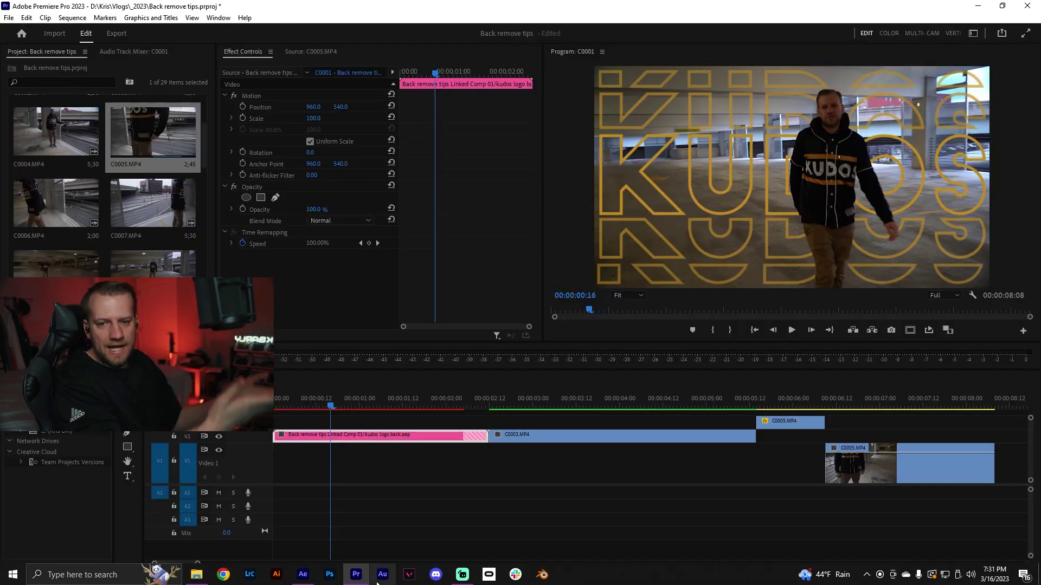
pyautogui.moveTo(431, 406); pyautogui.dragTo(275, 408)
pyautogui.click(318, 481)
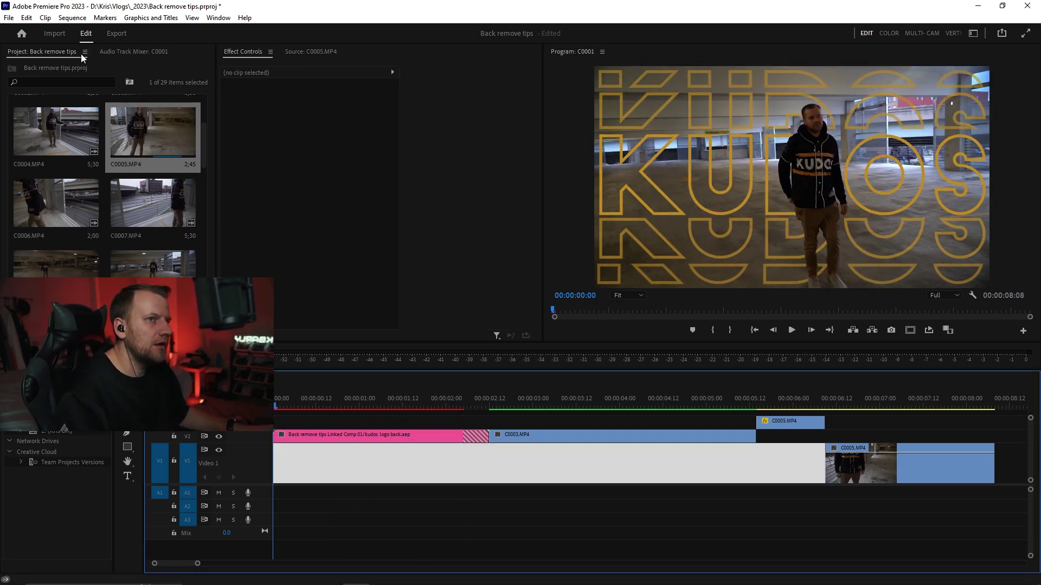
pyautogui.click(433, 415)
pyautogui.moveTo(428, 406); pyautogui.dragTo(509, 405)
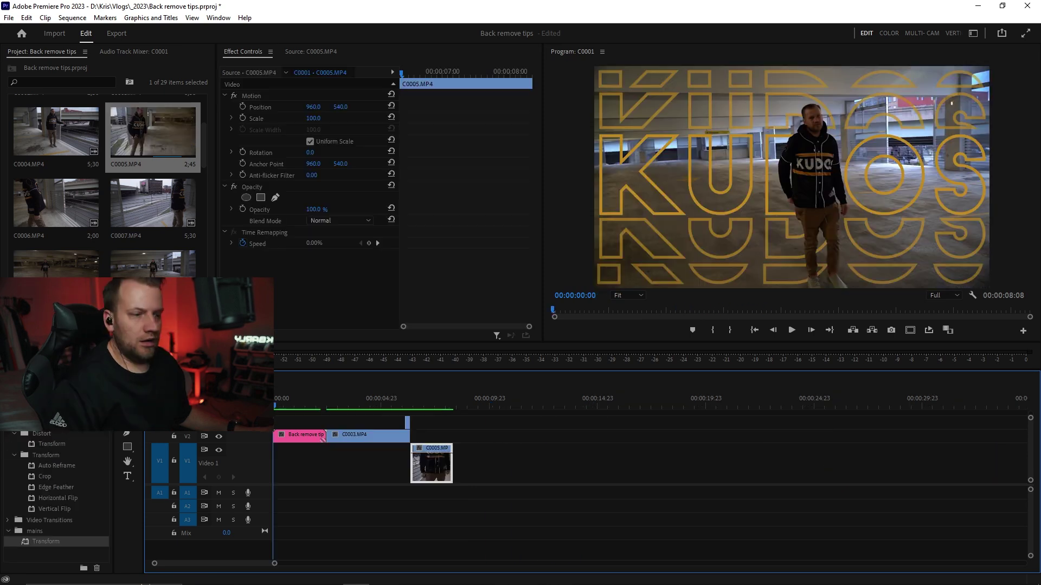
pyautogui.moveTo(385, 415); pyautogui.dragTo(271, 408)
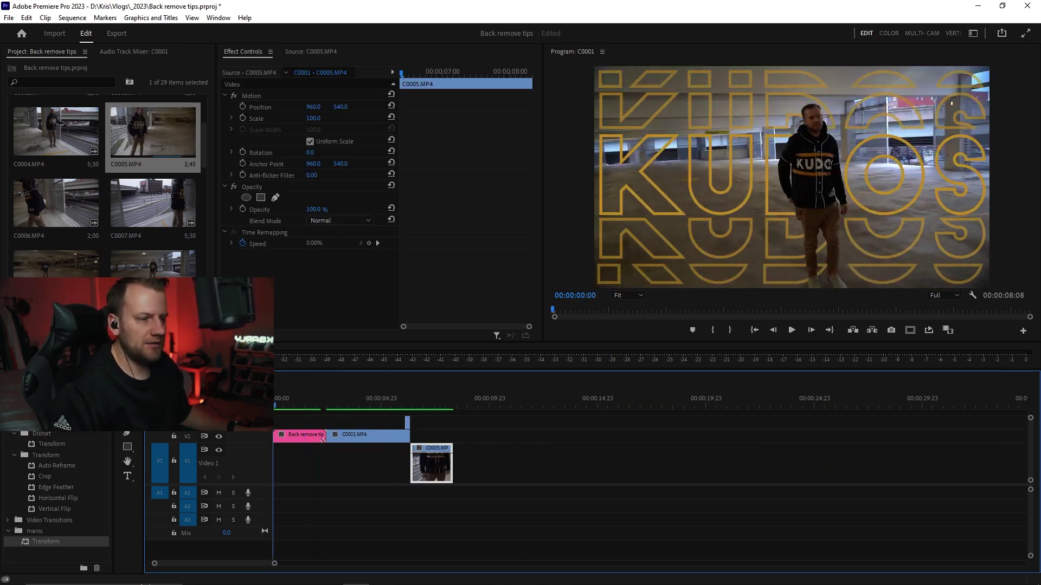
pyautogui.click(310, 481)
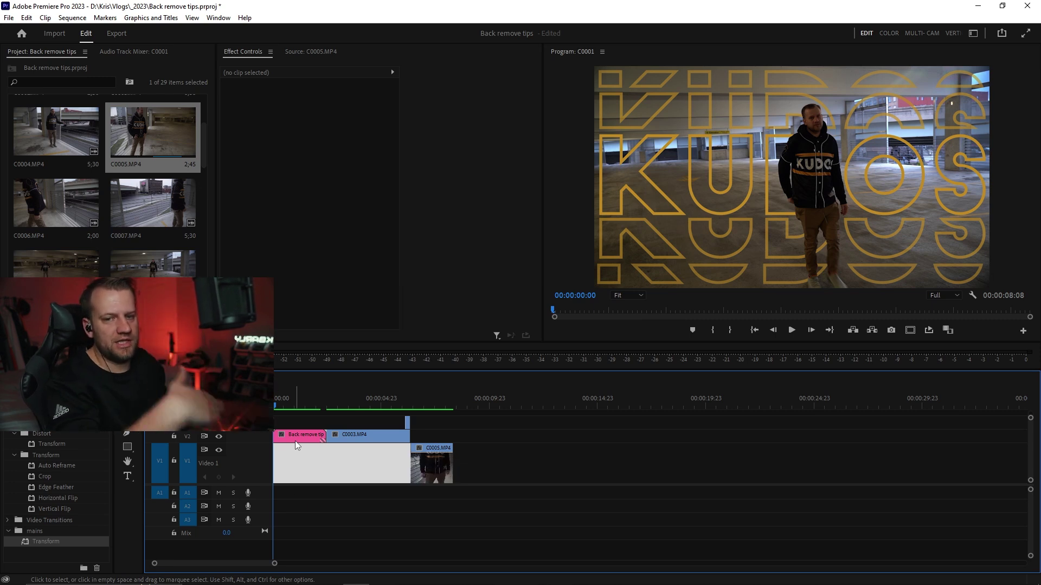
# Play sequence C0001 and inspect the cut into the final C0005.MP4 clip around 00:00:06:00
pyautogui.press('space')
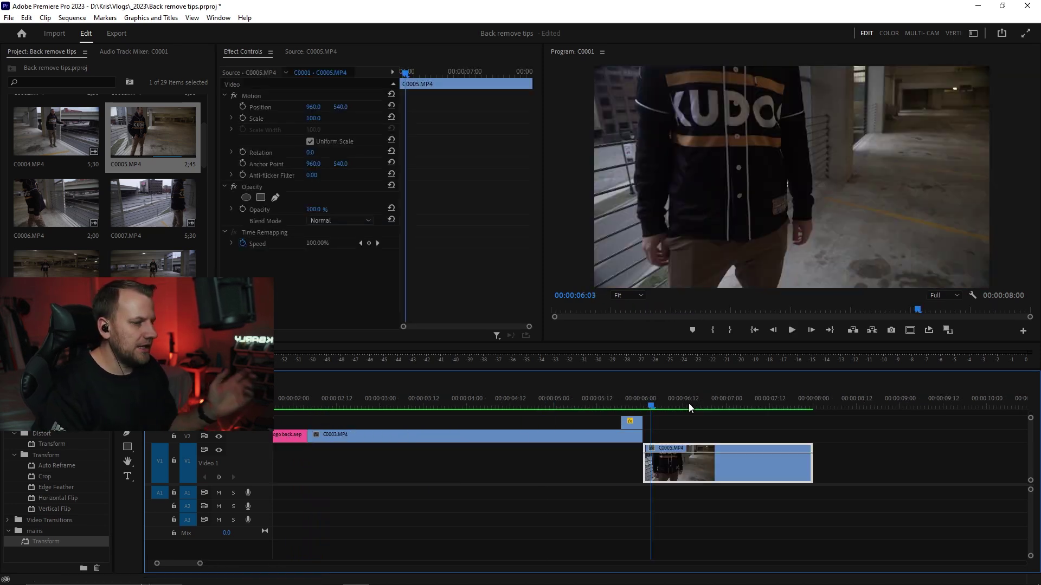
pyautogui.click(630, 395)
pyautogui.press('-')
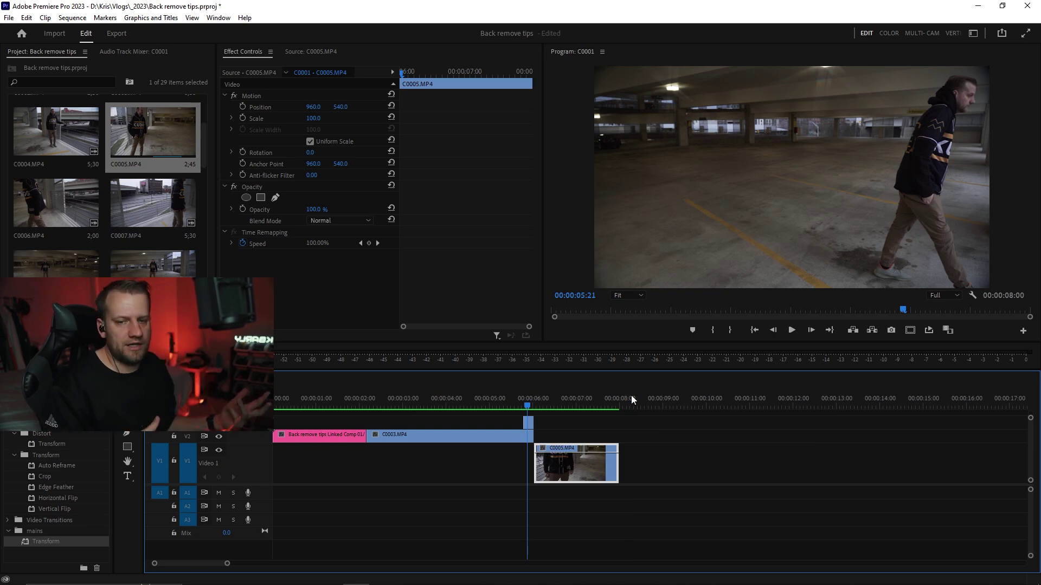
# Scrub the linked comp clip between the sequence start and about 00:00:01:16 to examine the man's edges against the KUDOS logo
pyautogui.click(314, 392)
pyautogui.moveTo(306, 388); pyautogui.dragTo(283, 389)
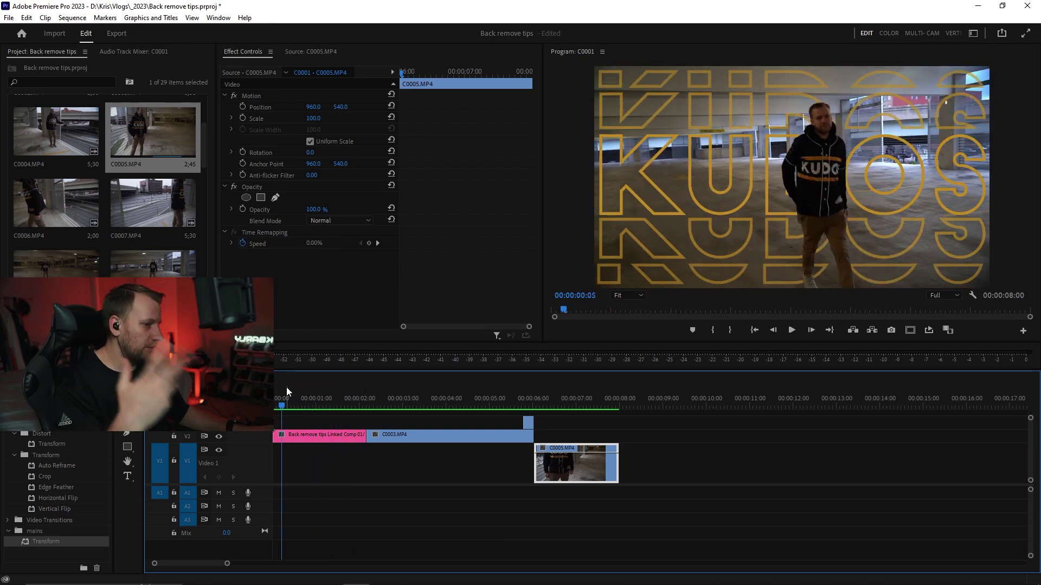
pyautogui.moveTo(282, 405)
pyautogui.mouseDown()
pyautogui.moveTo(302, 412)
pyautogui.moveTo(276, 412)
pyautogui.mouseUp()
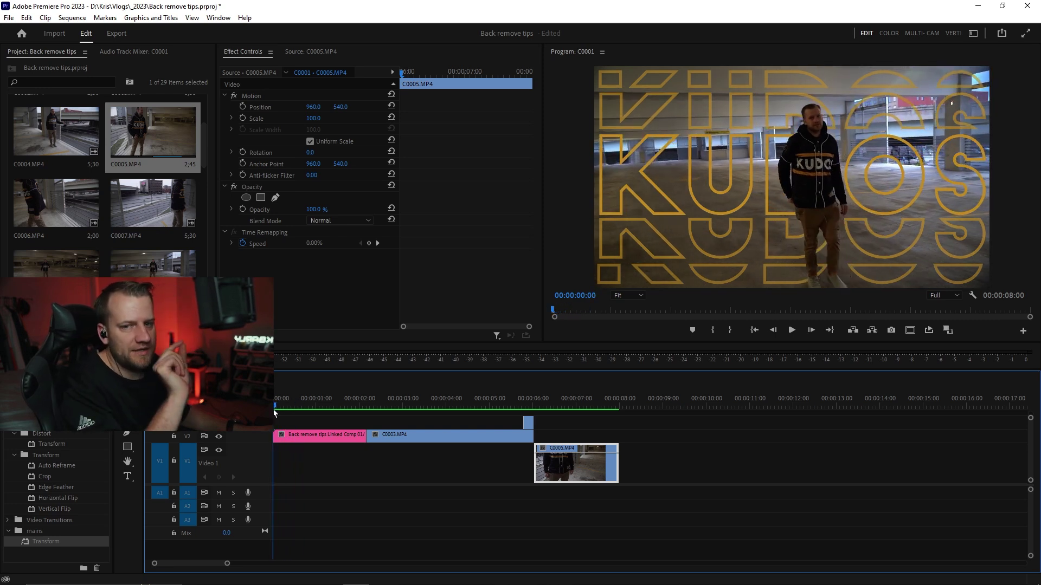
pyautogui.moveTo(276, 412); pyautogui.dragTo(288, 412)
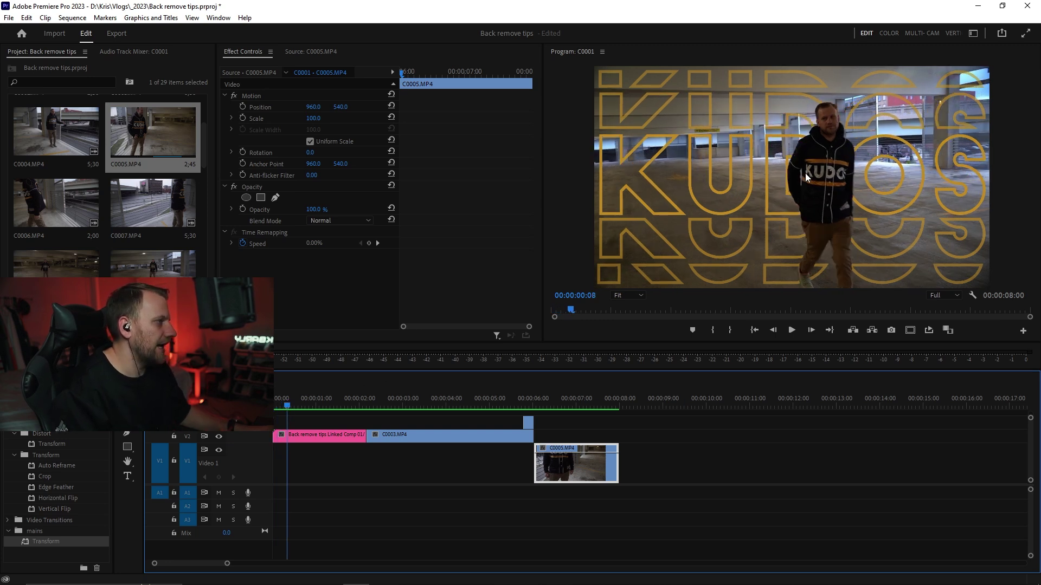
pyautogui.moveTo(298, 408); pyautogui.dragTo(321, 408)
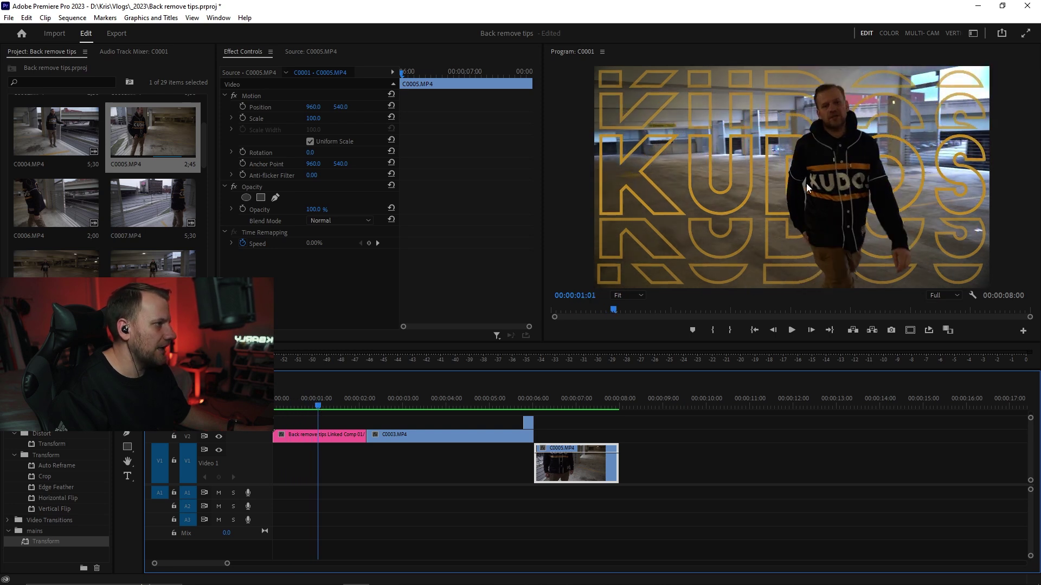
pyautogui.moveTo(323, 408); pyautogui.dragTo(347, 409)
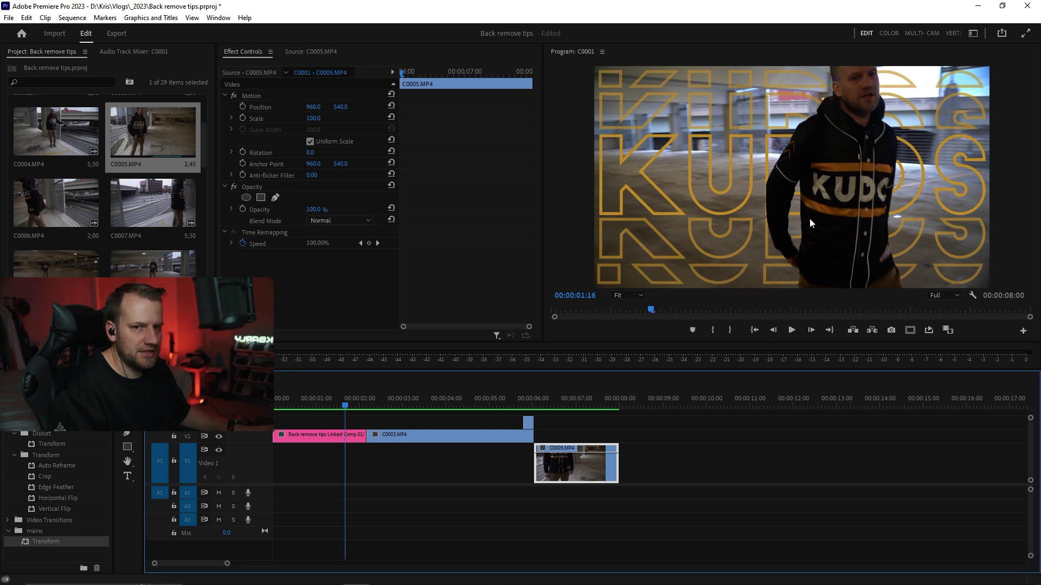
pyautogui.moveTo(344, 406); pyautogui.dragTo(276, 402)
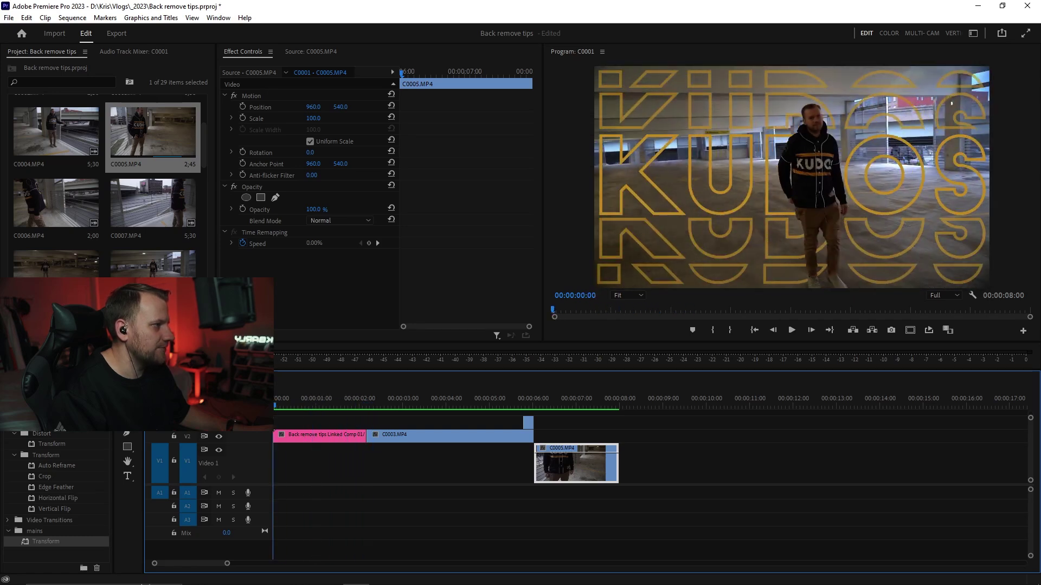
pyautogui.moveTo(297, 386); pyautogui.dragTo(324, 404)
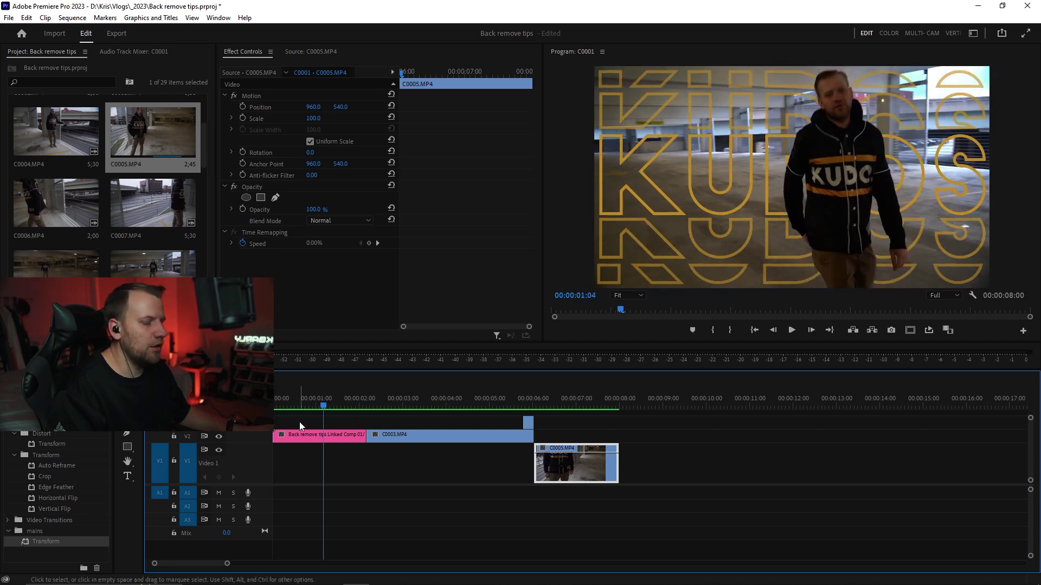